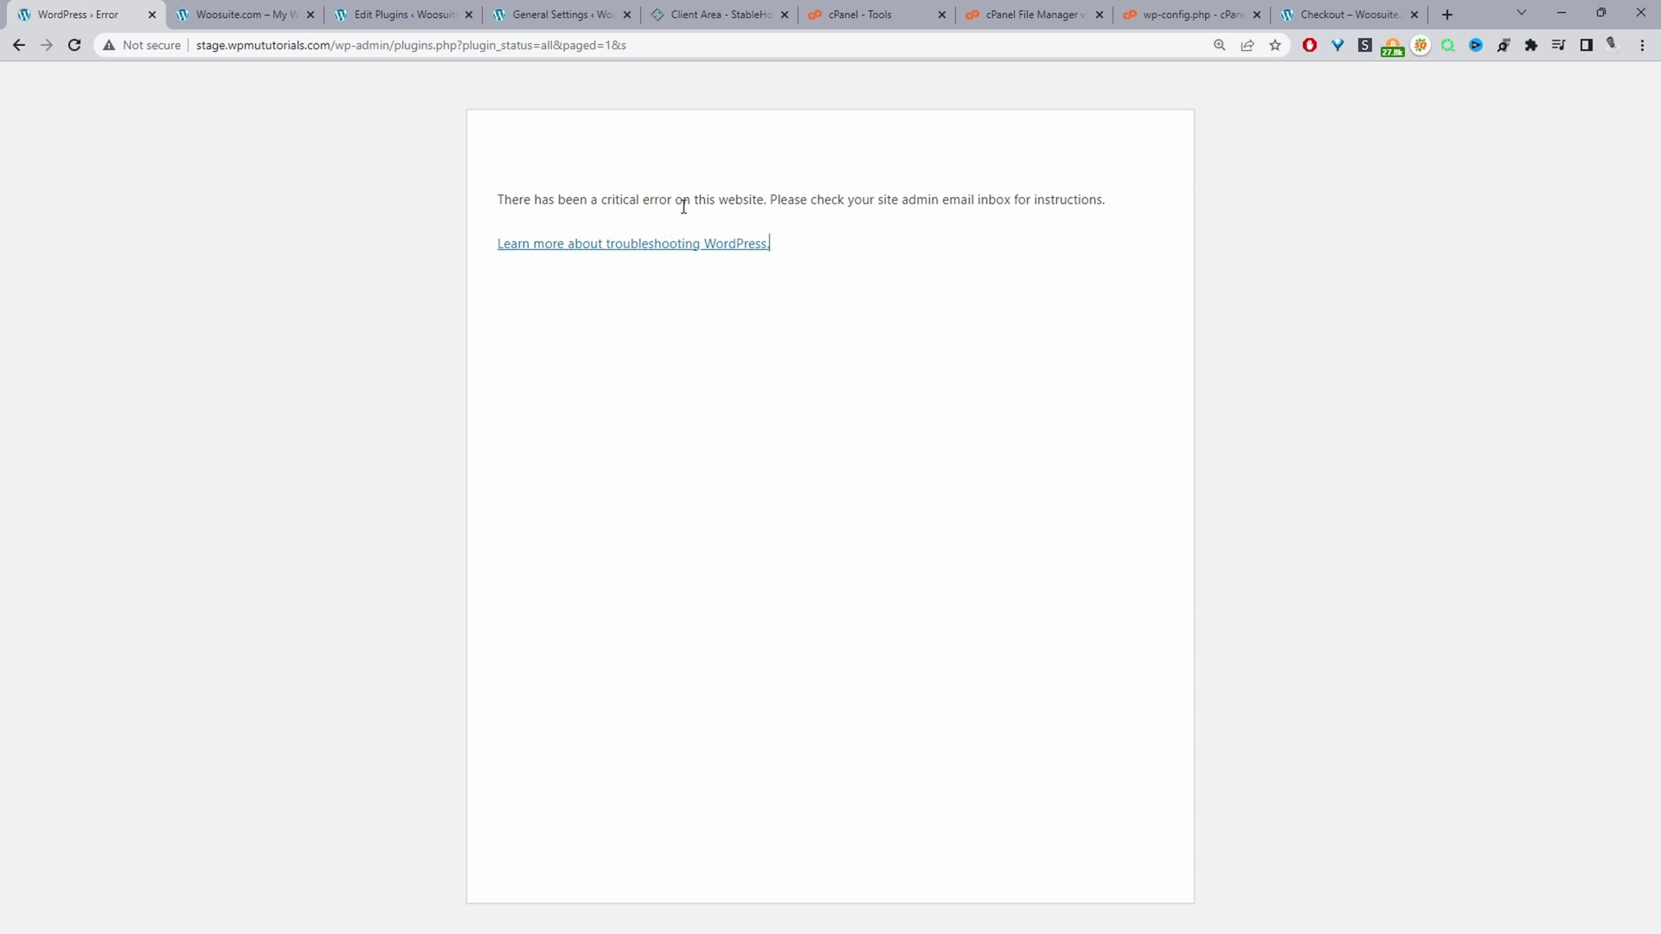
Read the WordPress critical error, then look through the hosting account's product details in the StableHost client area.
drag(770, 197, 1048, 216)
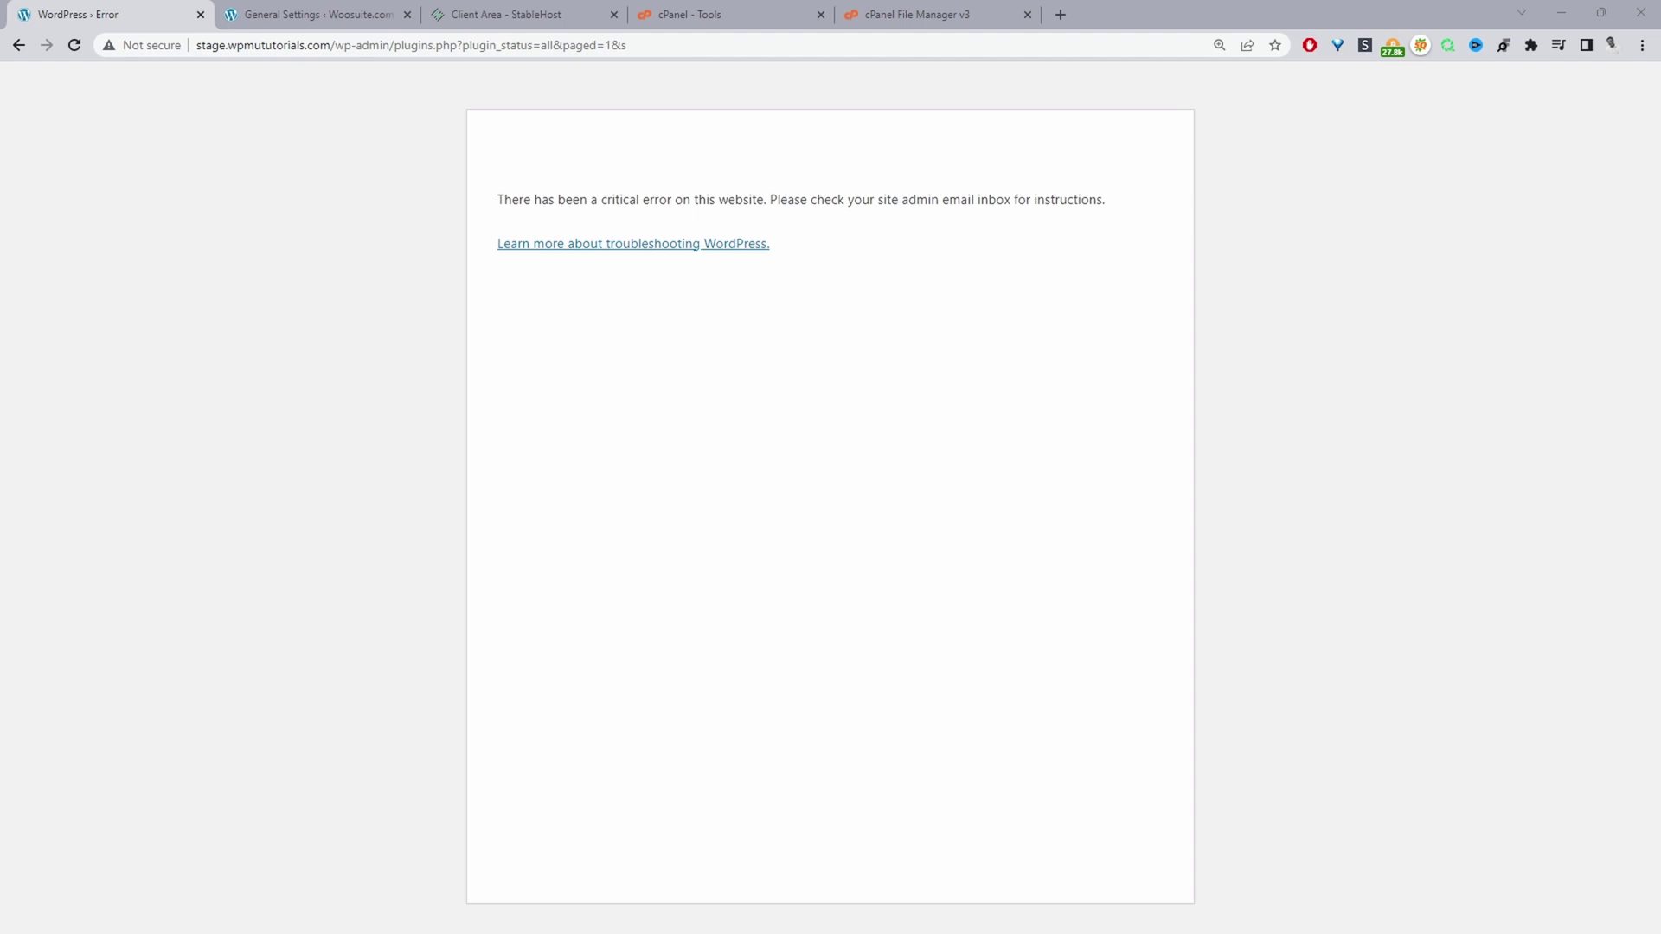
click(480, 14)
scroll(1509, 432, down, 3)
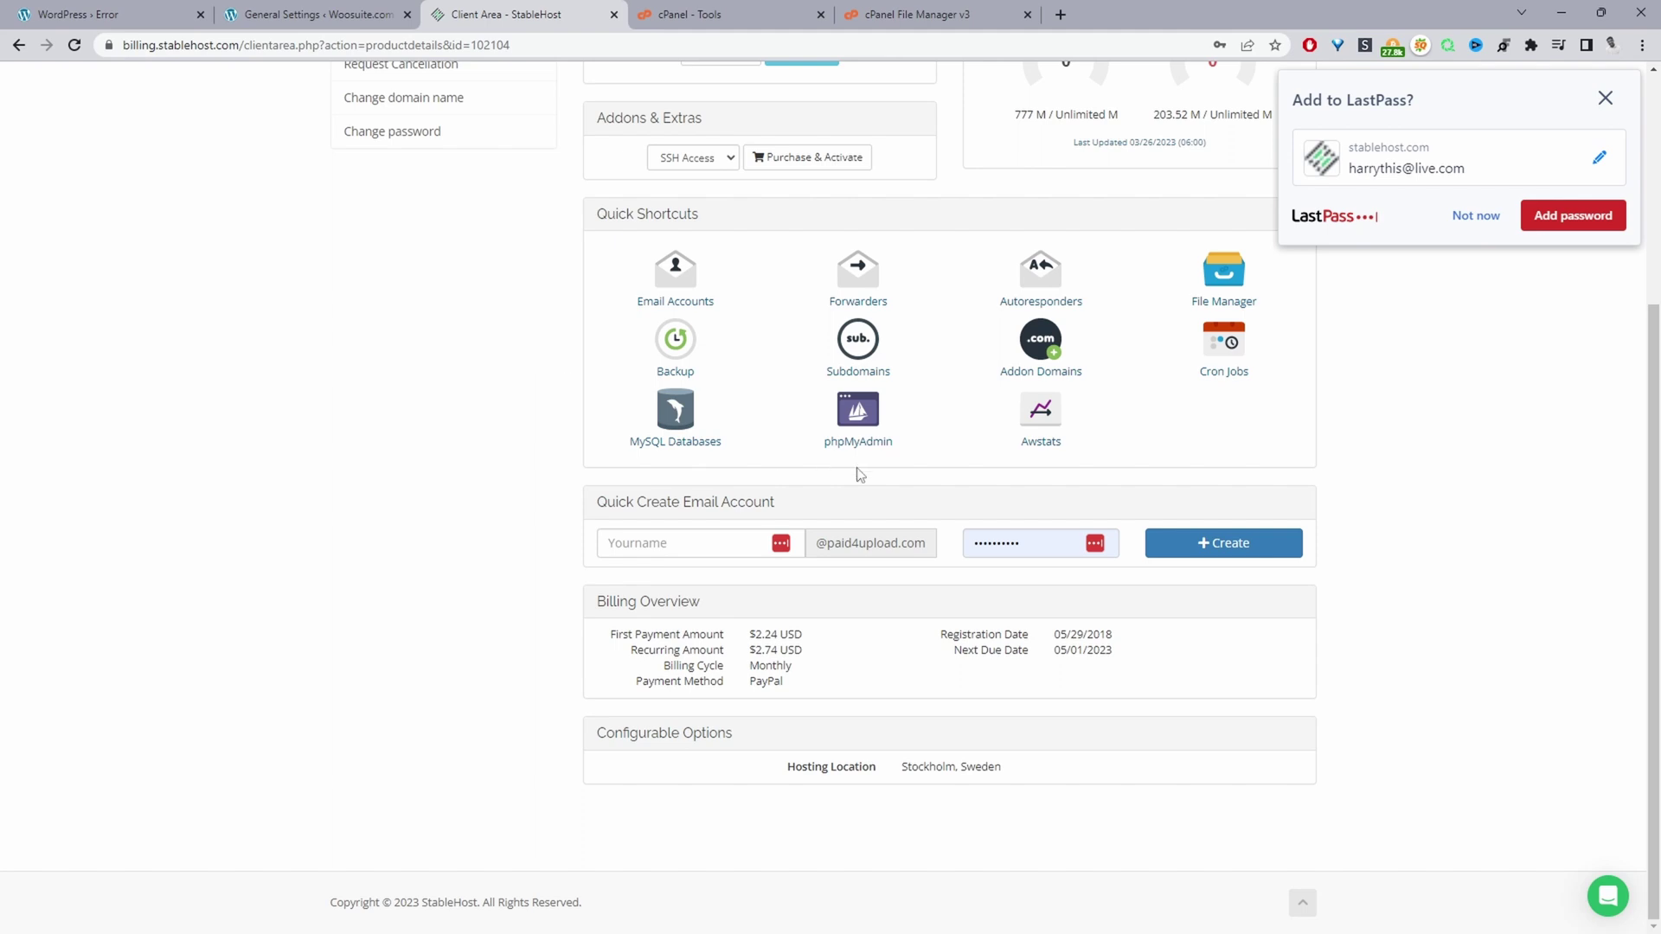
scroll(860, 471, up, 1)
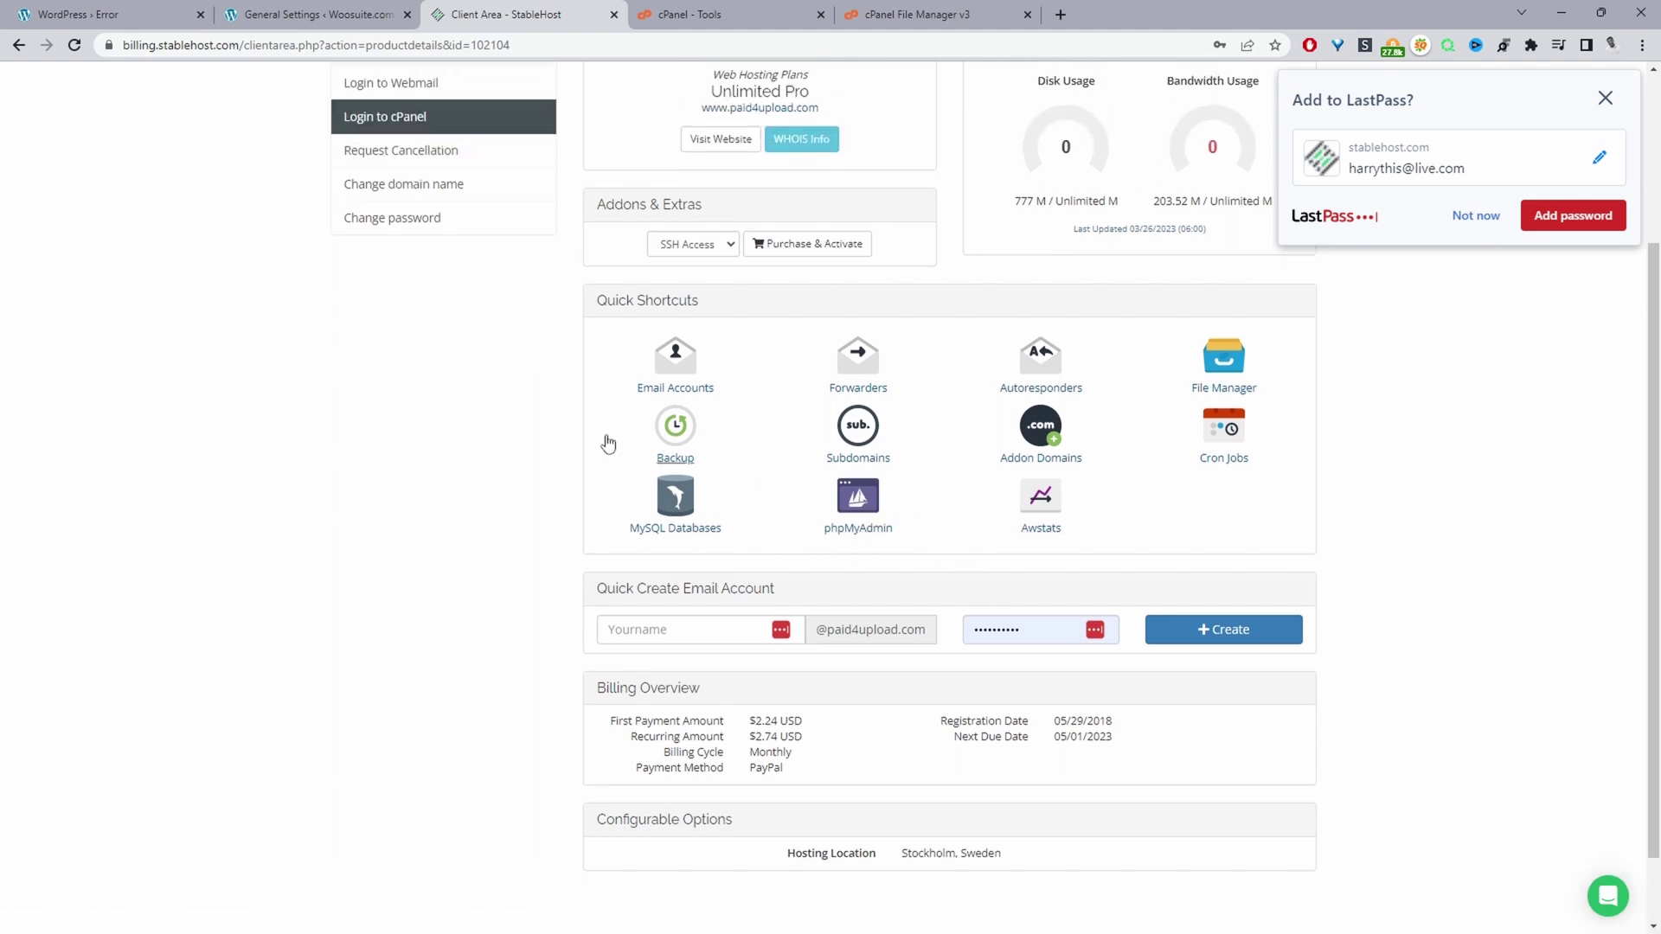
scroll(365, 137, up, 1)
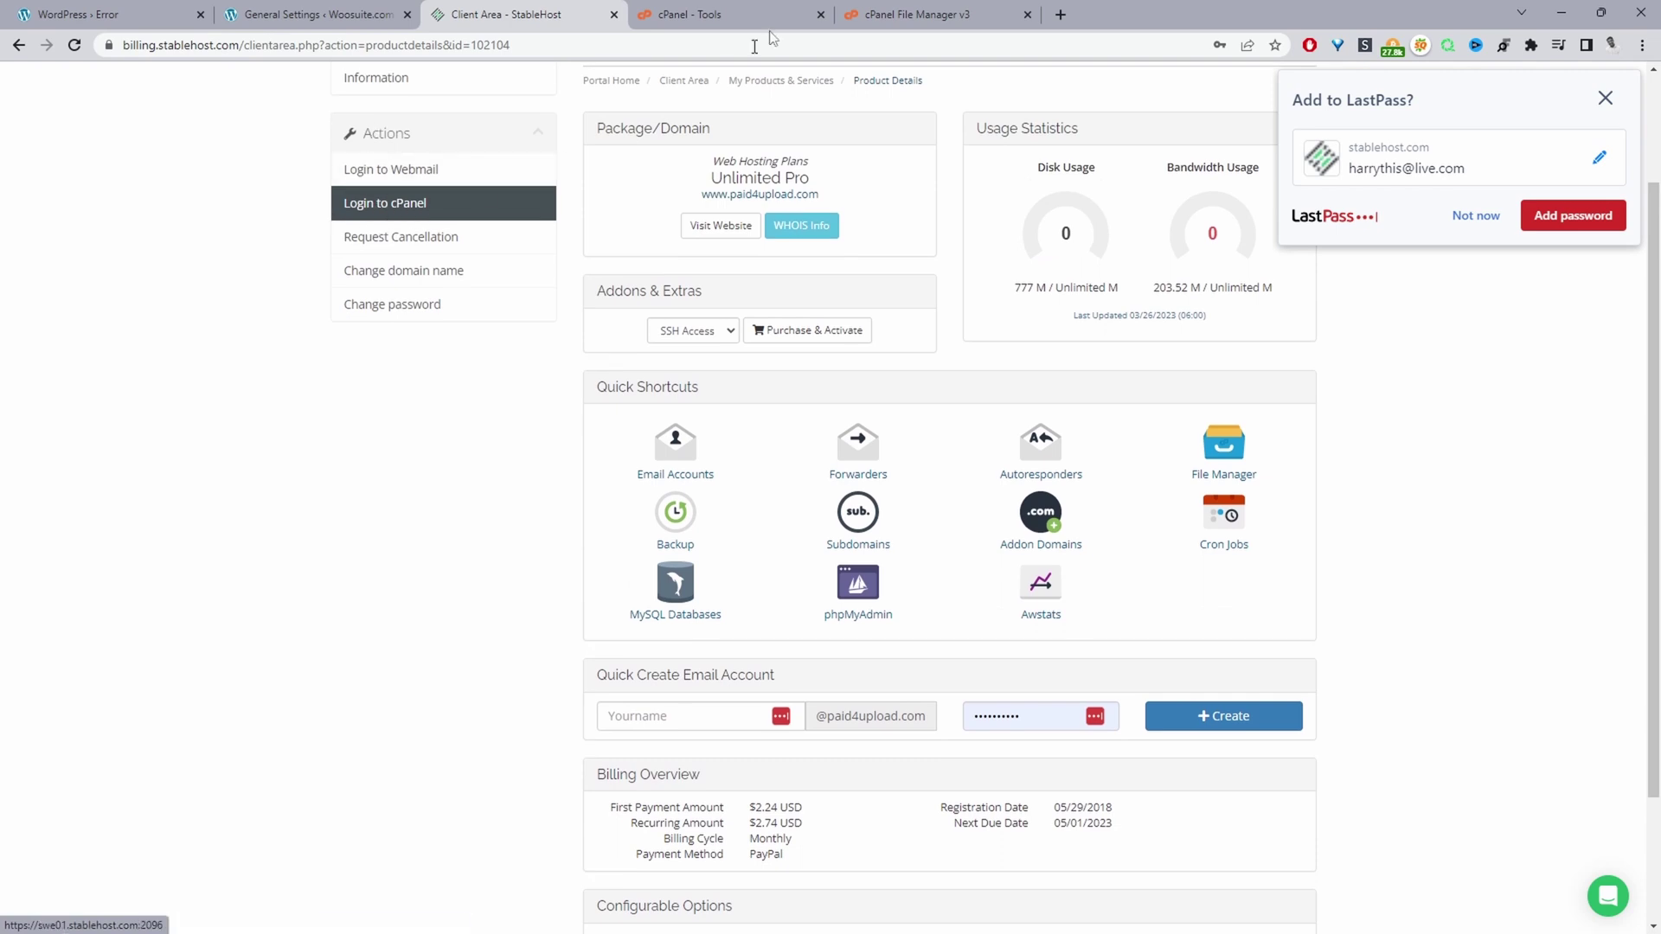
Switch to the cPanel tools page and open File Manager from the Files section.
click(723, 17)
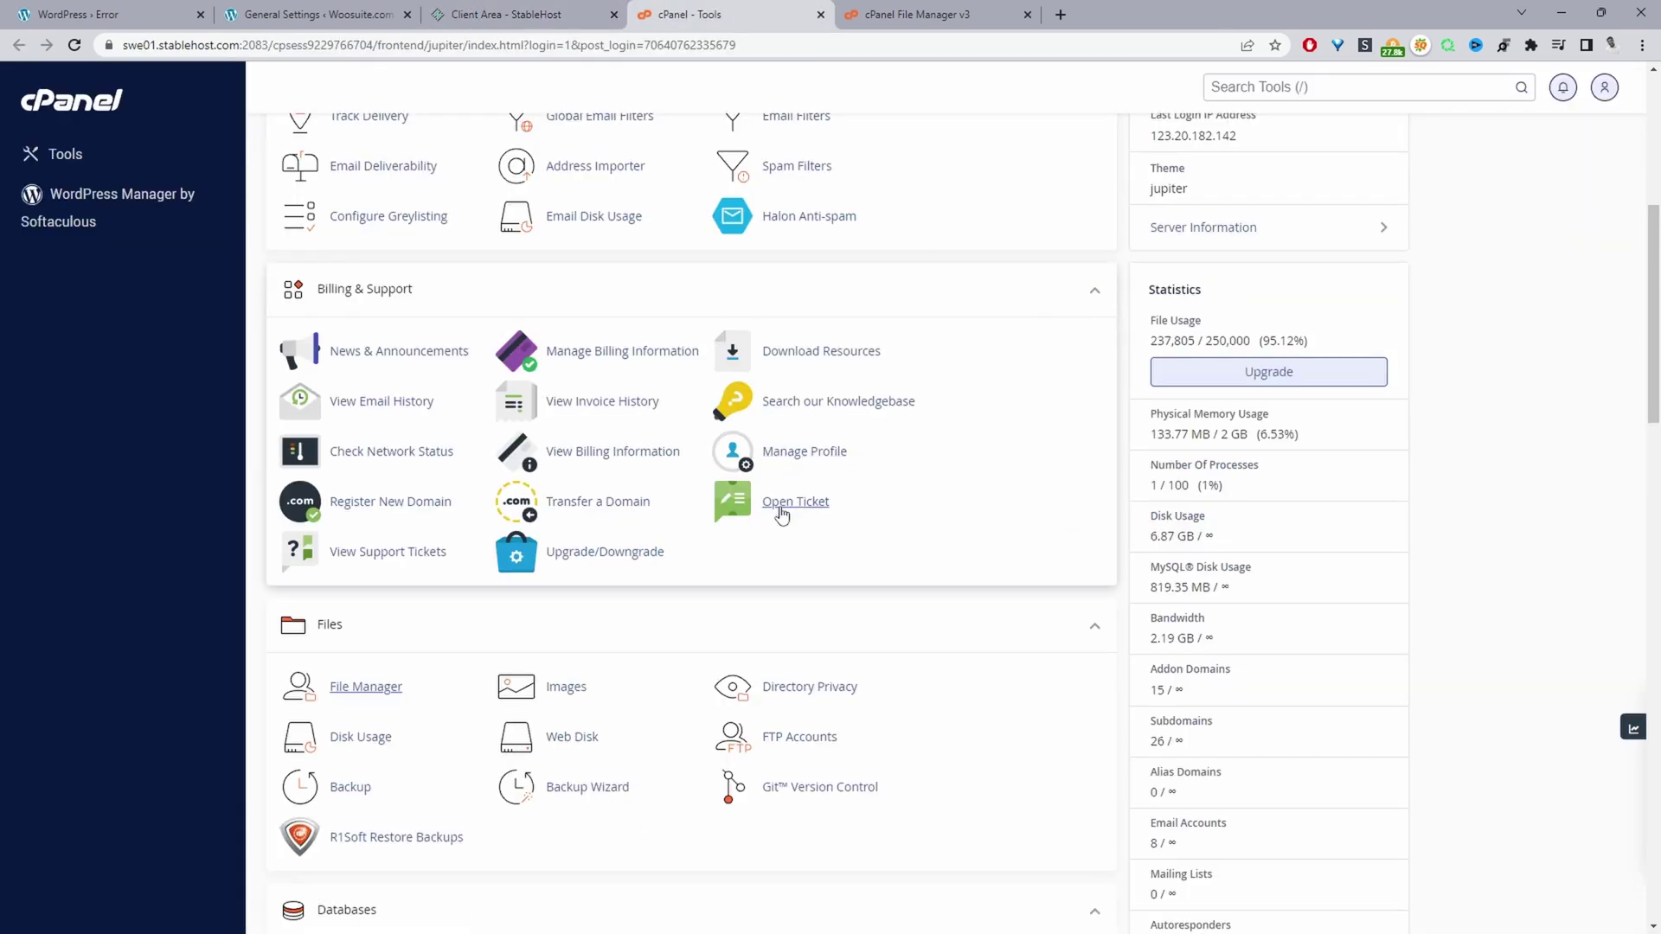
scroll(782, 511, up, 5)
scroll(787, 513, down, 8)
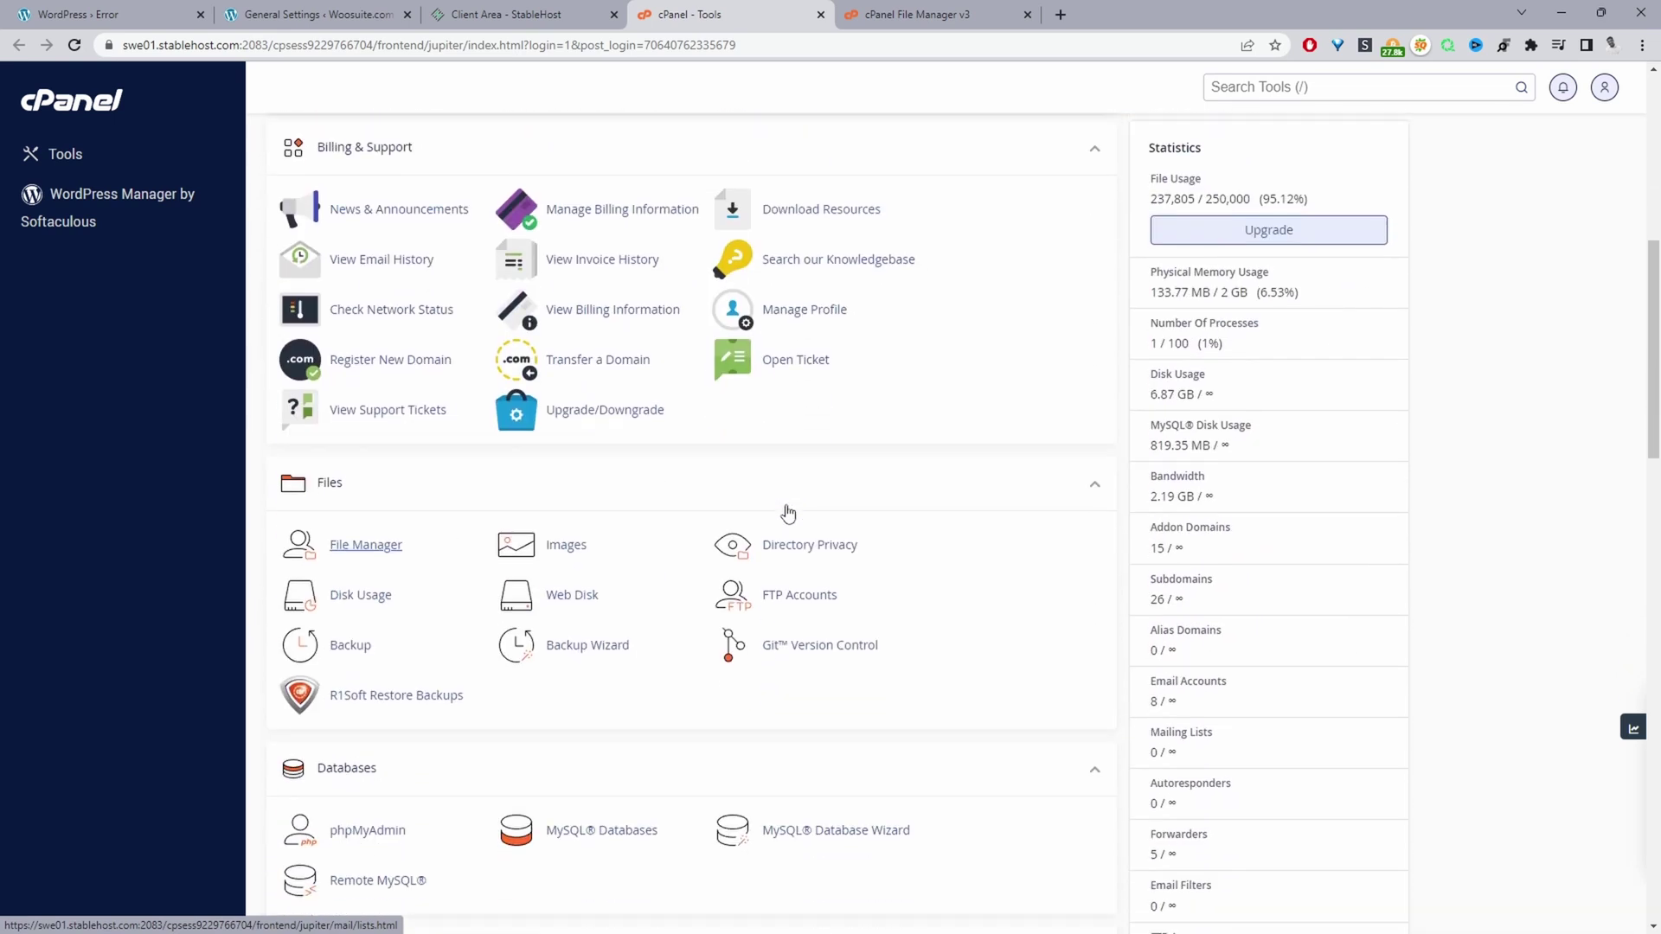
middle_click(354, 432)
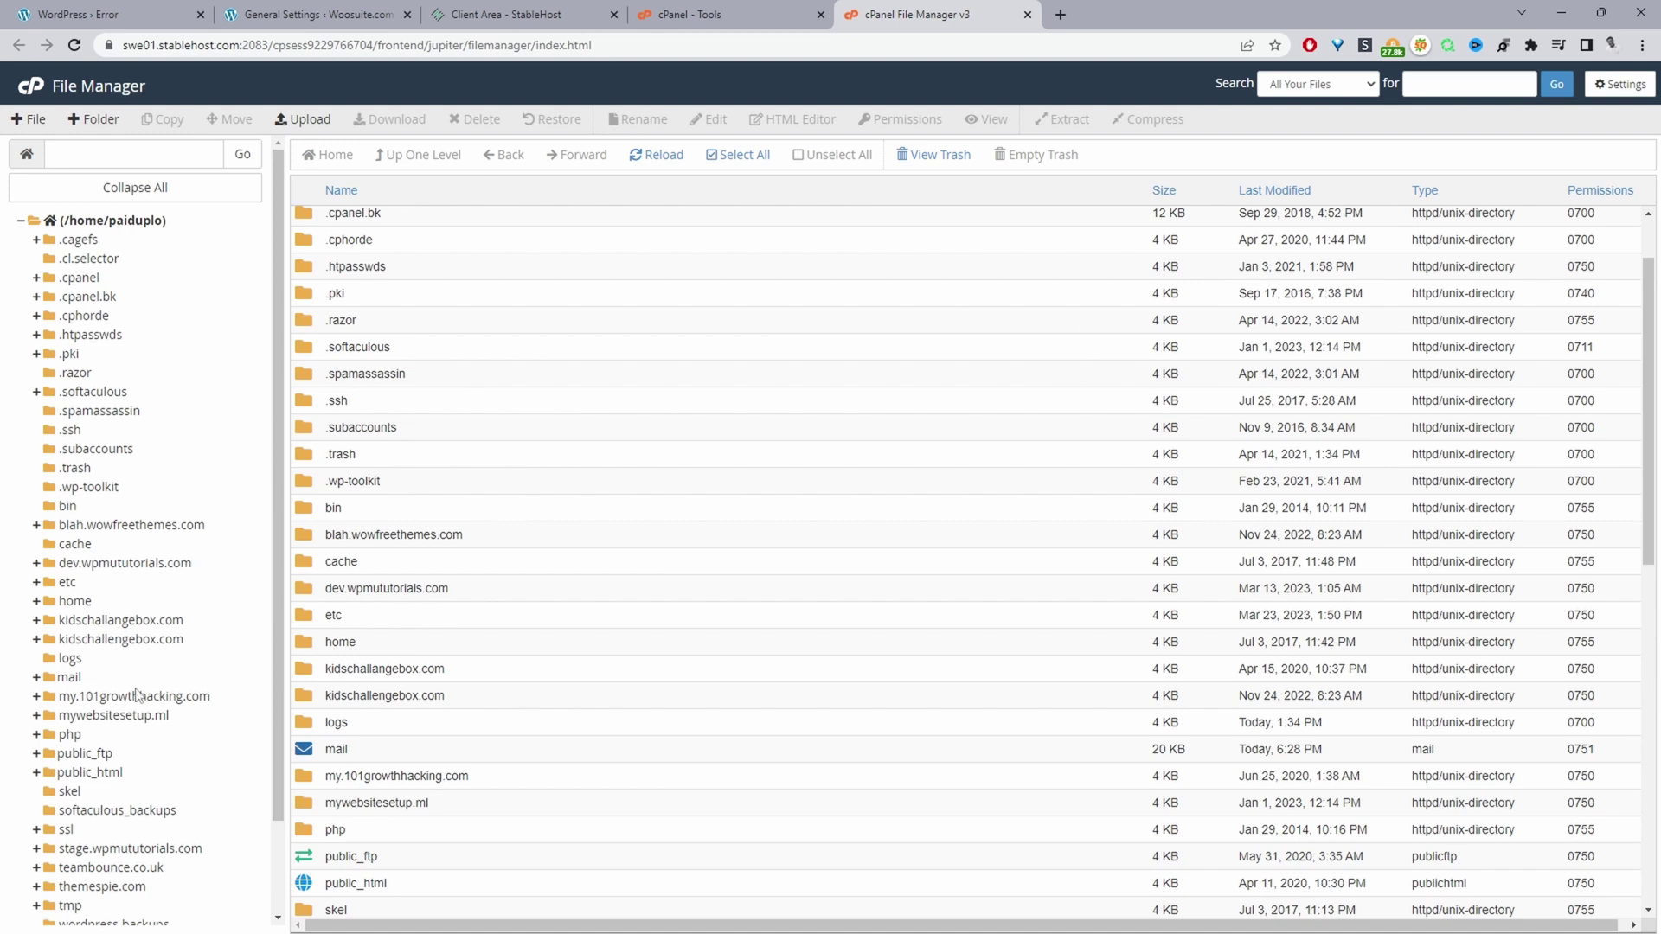
Go to the stage.wpmututorials.com folder and open its wp-config.php for editing with the default encoding.
click(130, 848)
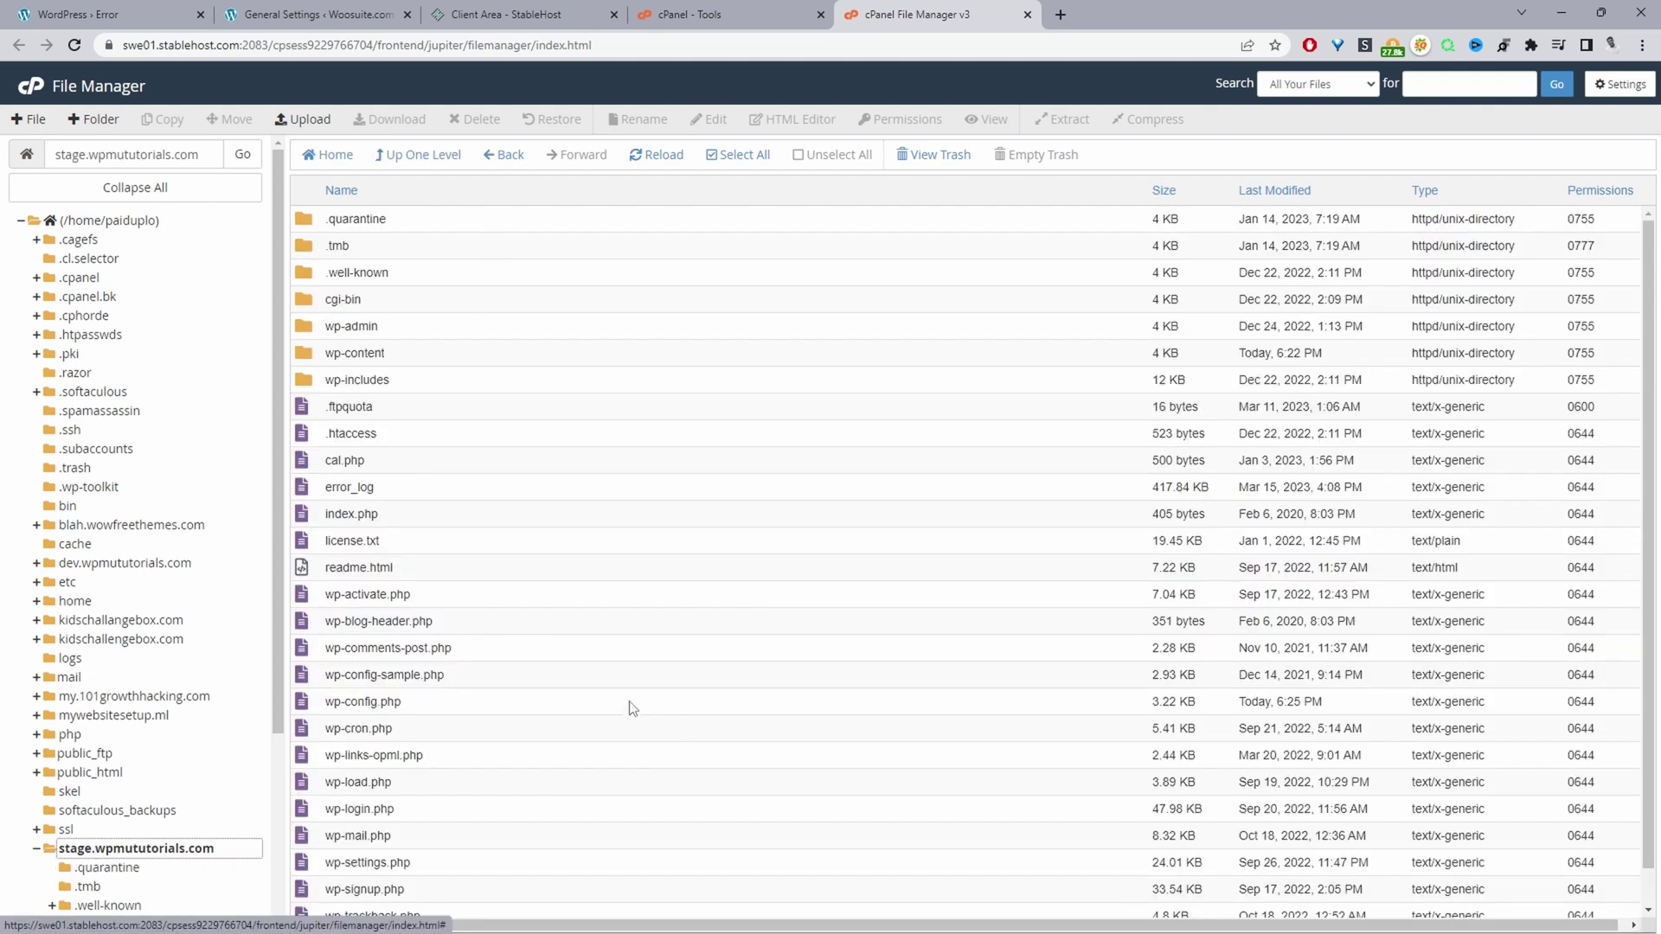
click(134, 187)
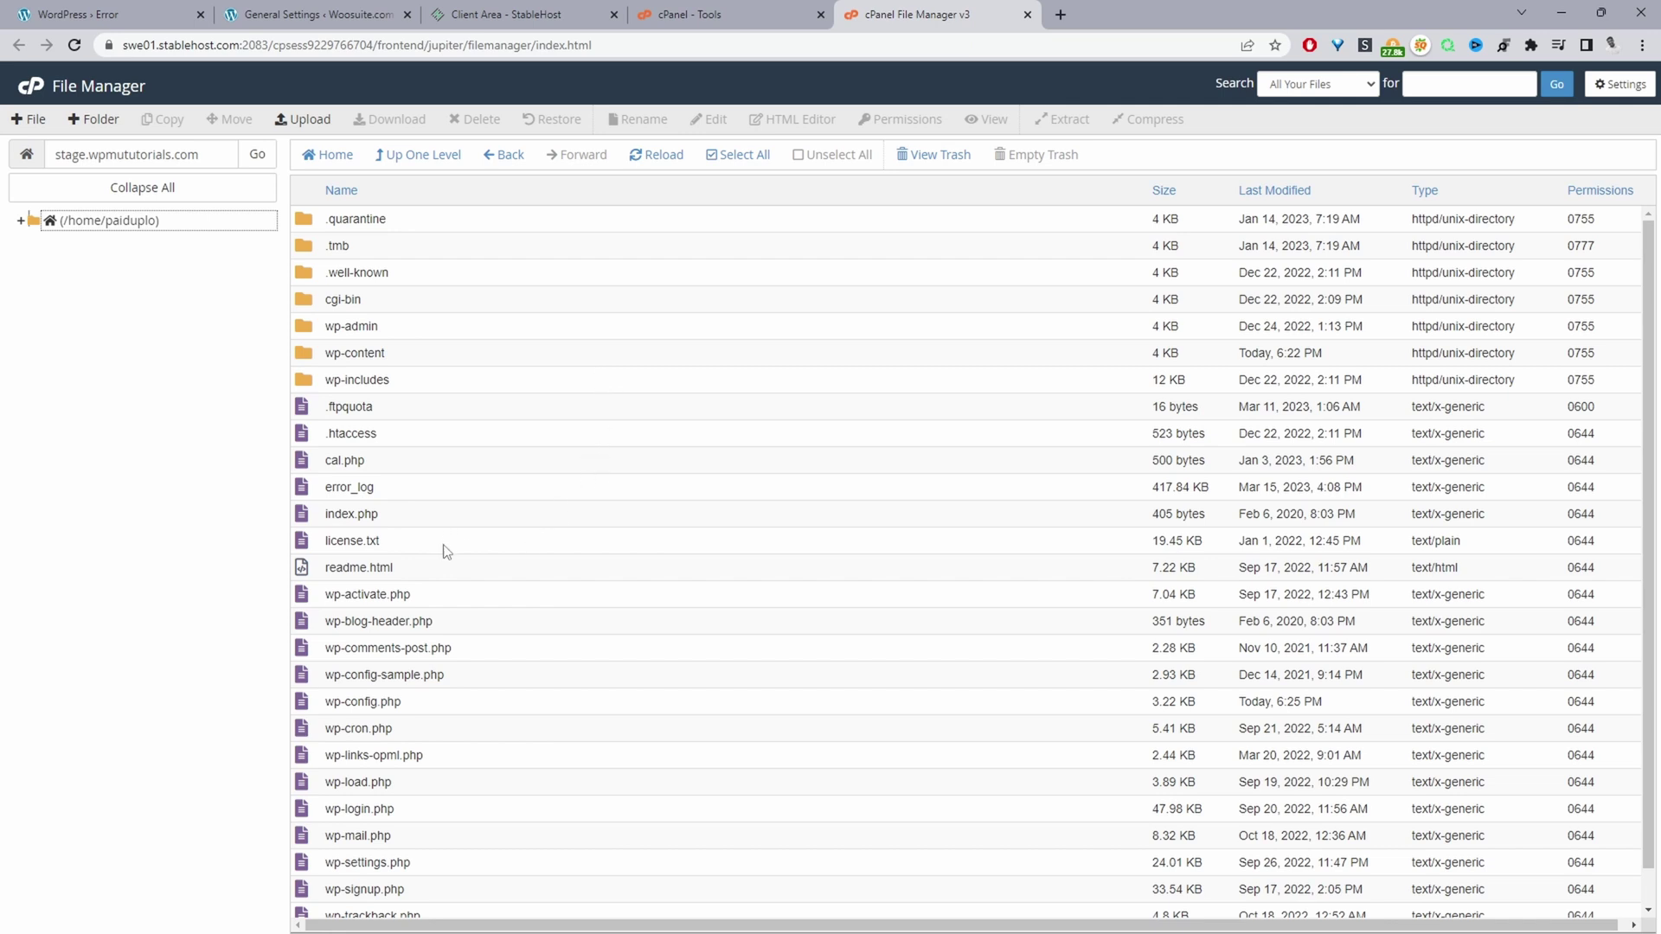
scroll(447, 554, down, 1)
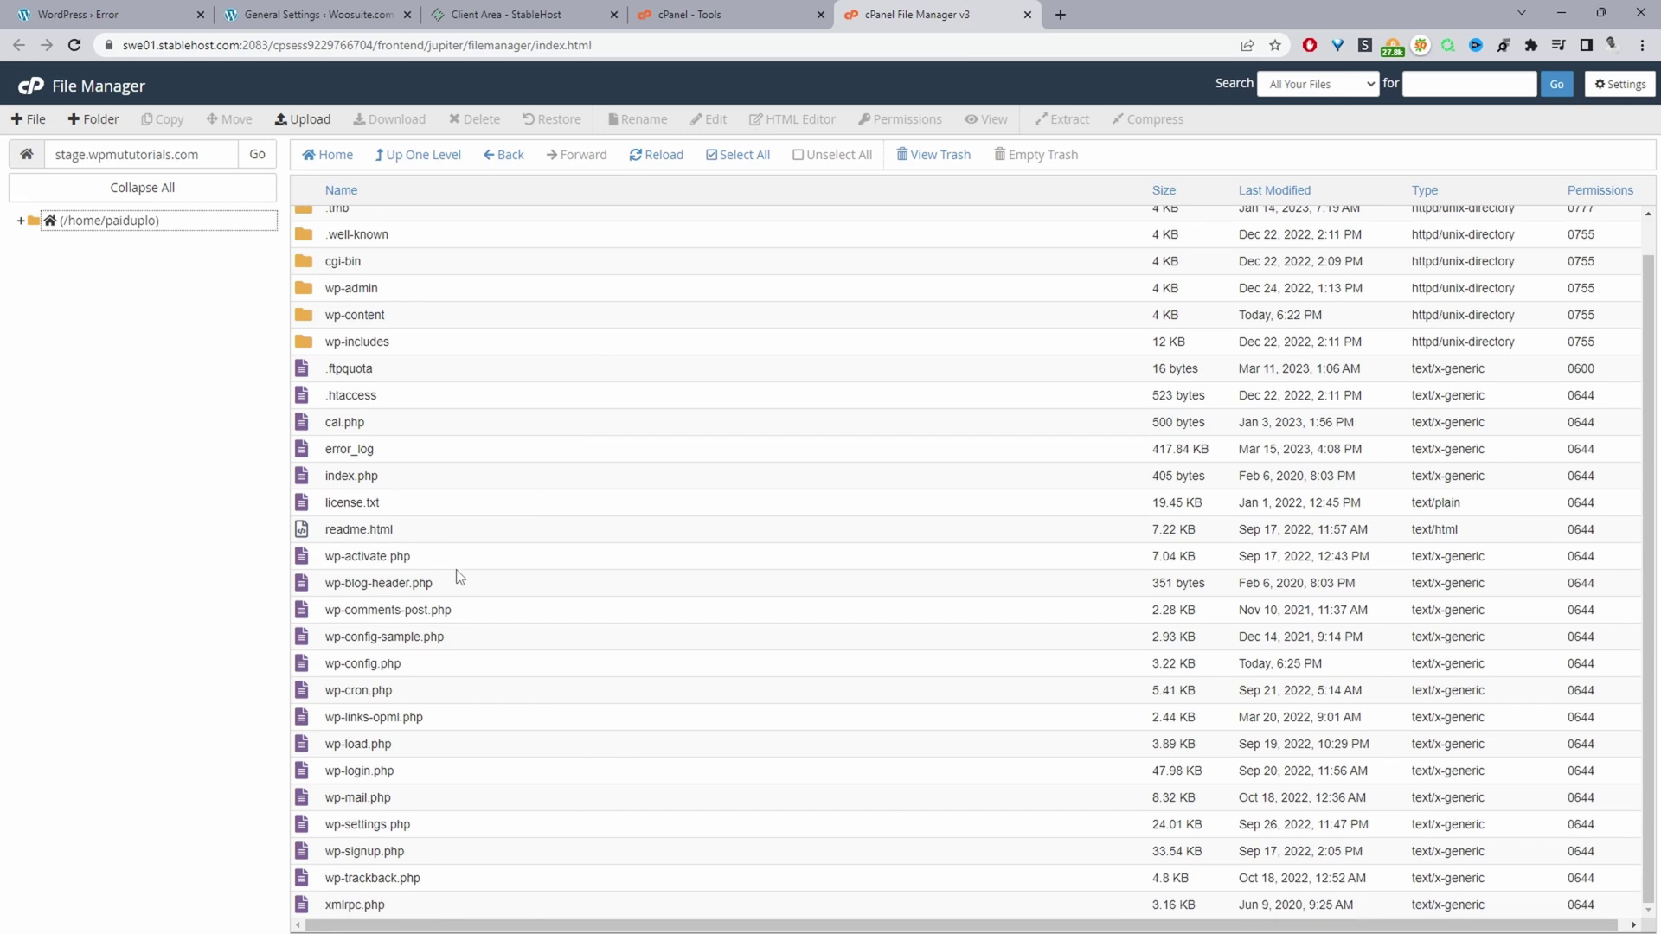
right_click(373, 661)
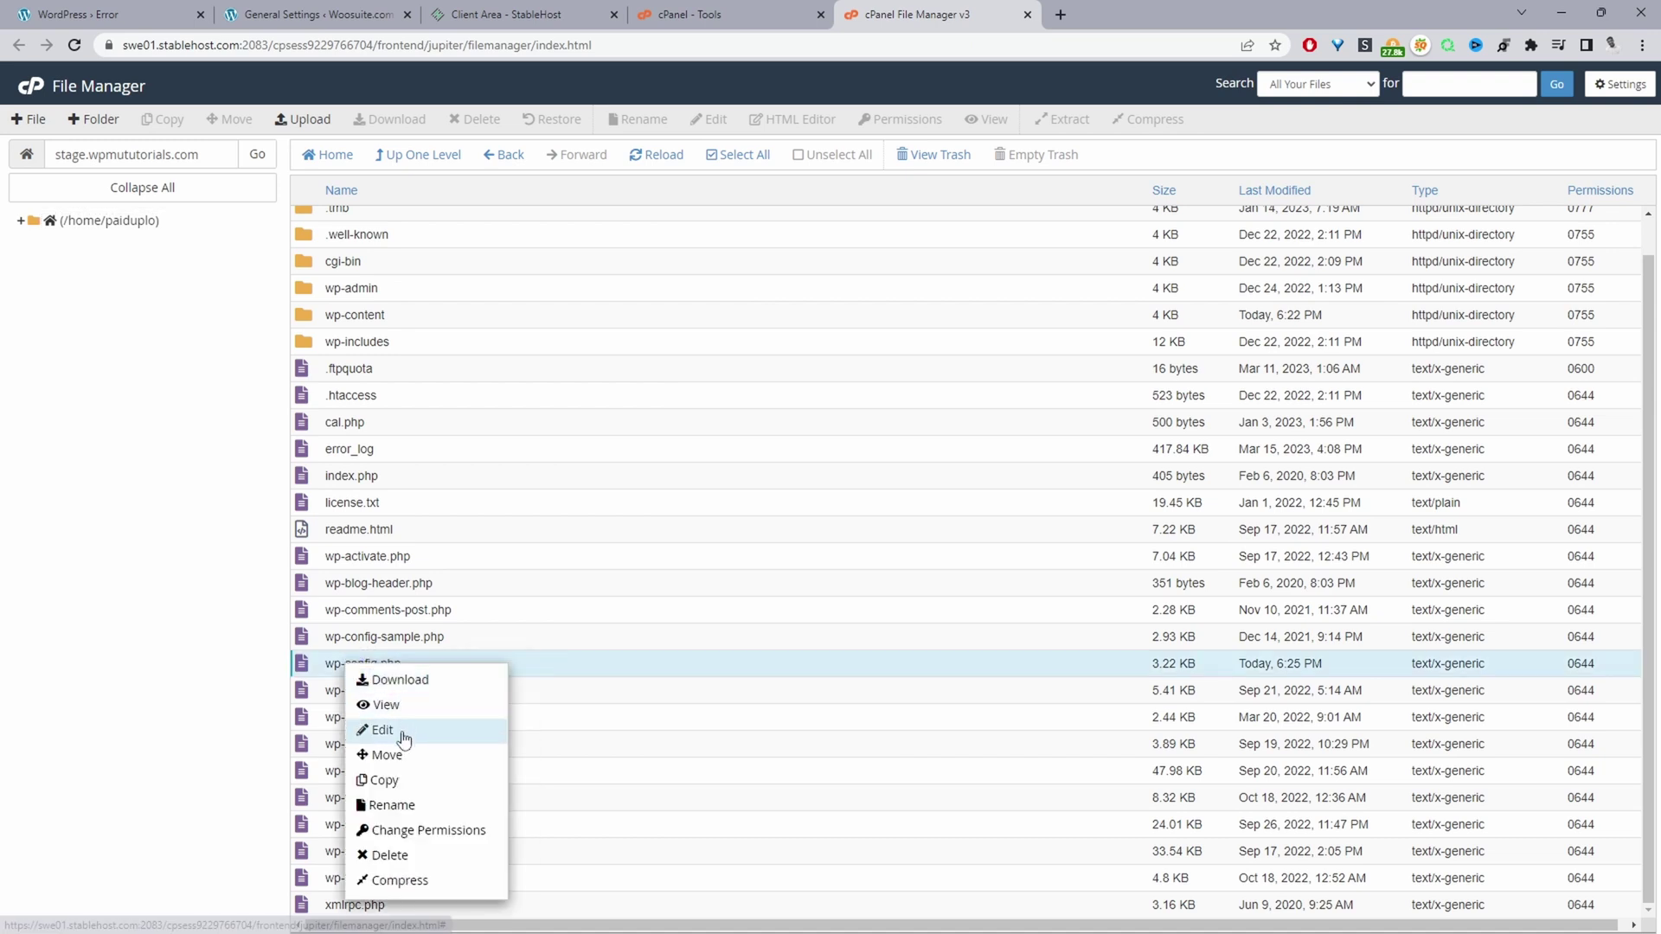
click(399, 729)
click(985, 631)
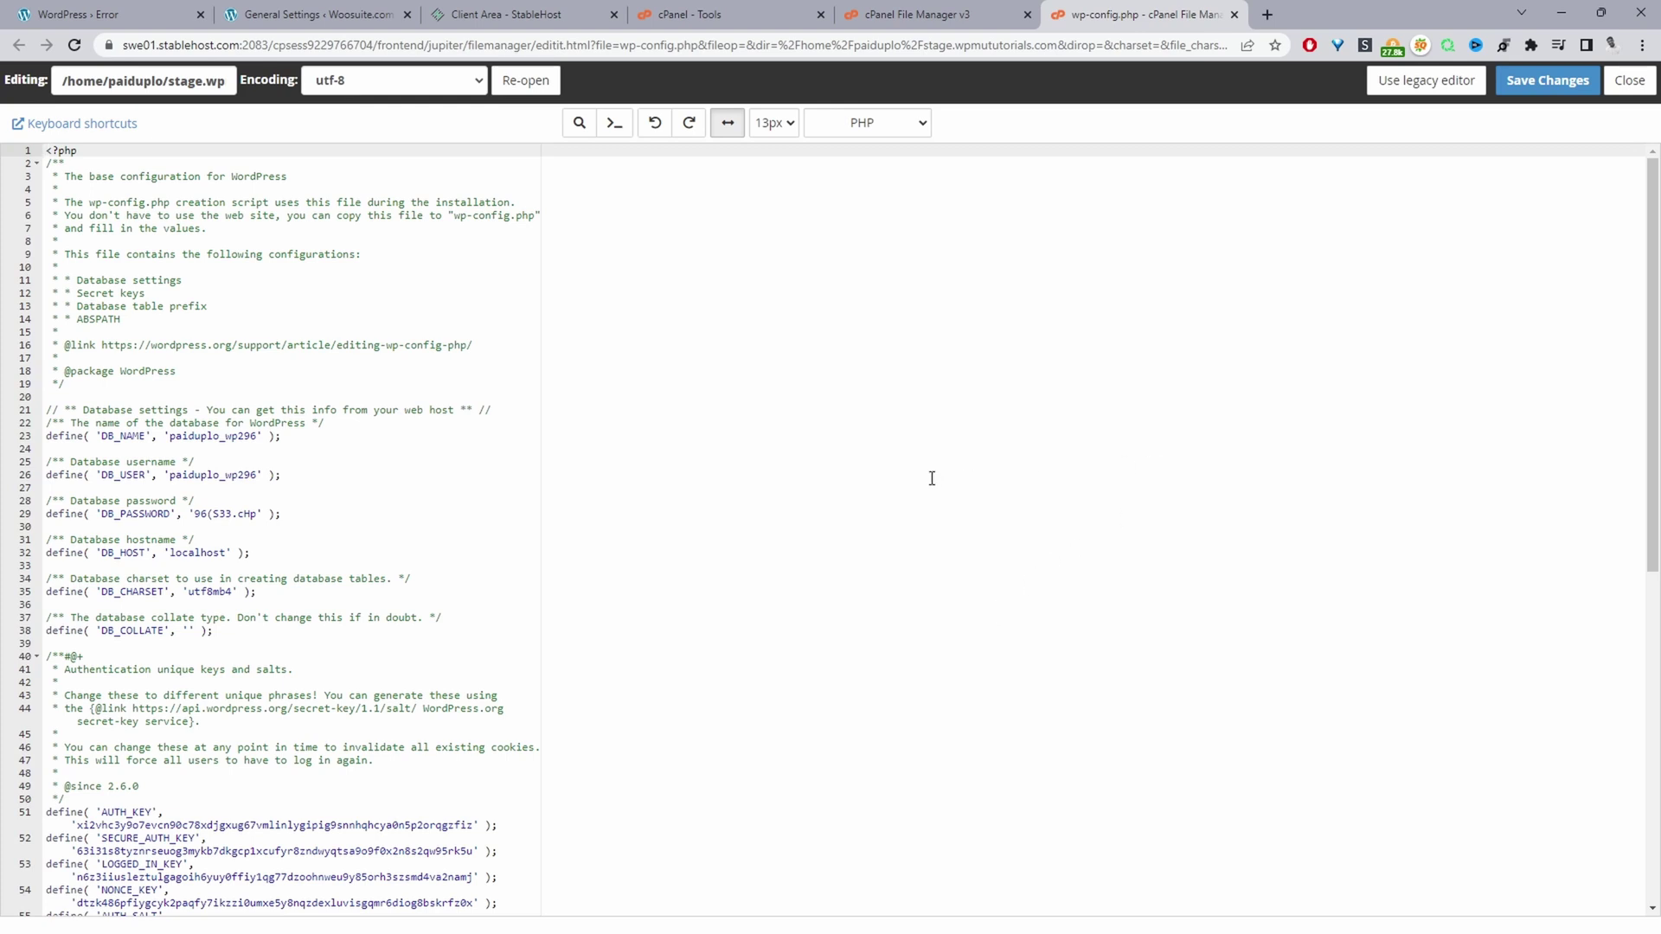
Delete the SCRIPT_DEBUG, WP_DEBUG_LOG and WP_DEBUG_DISPLAY define lines above the "stop editing" comment, keeping the WP_DEBUG line.
scroll(931, 479, down, 7)
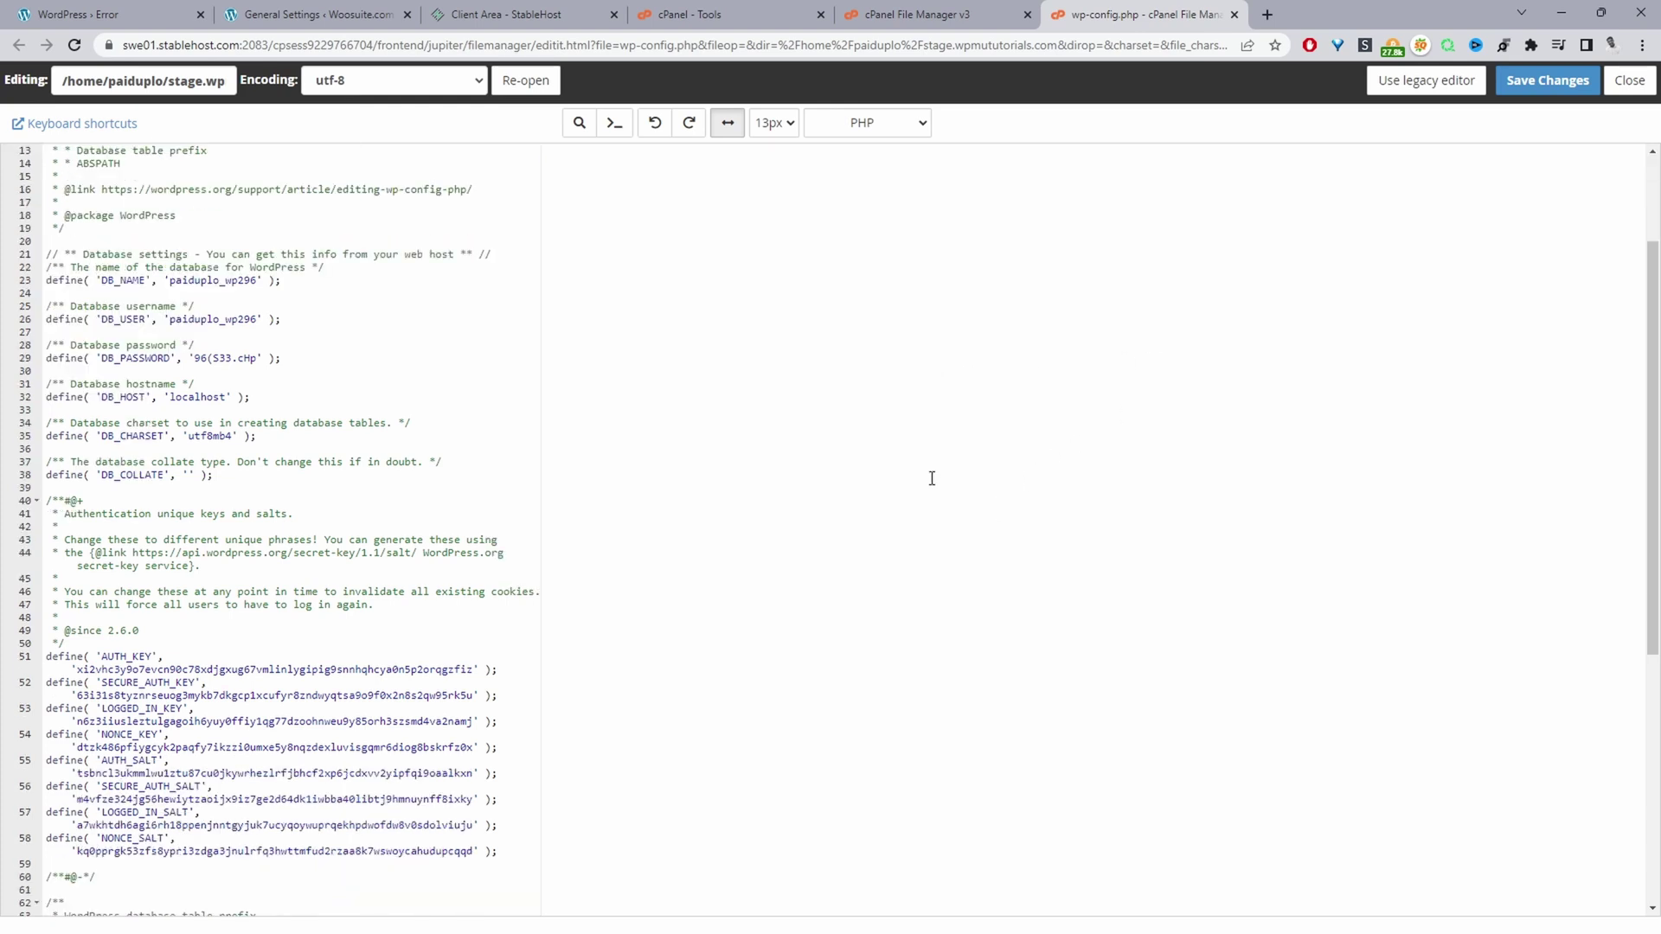
drag(350, 807, 44, 807)
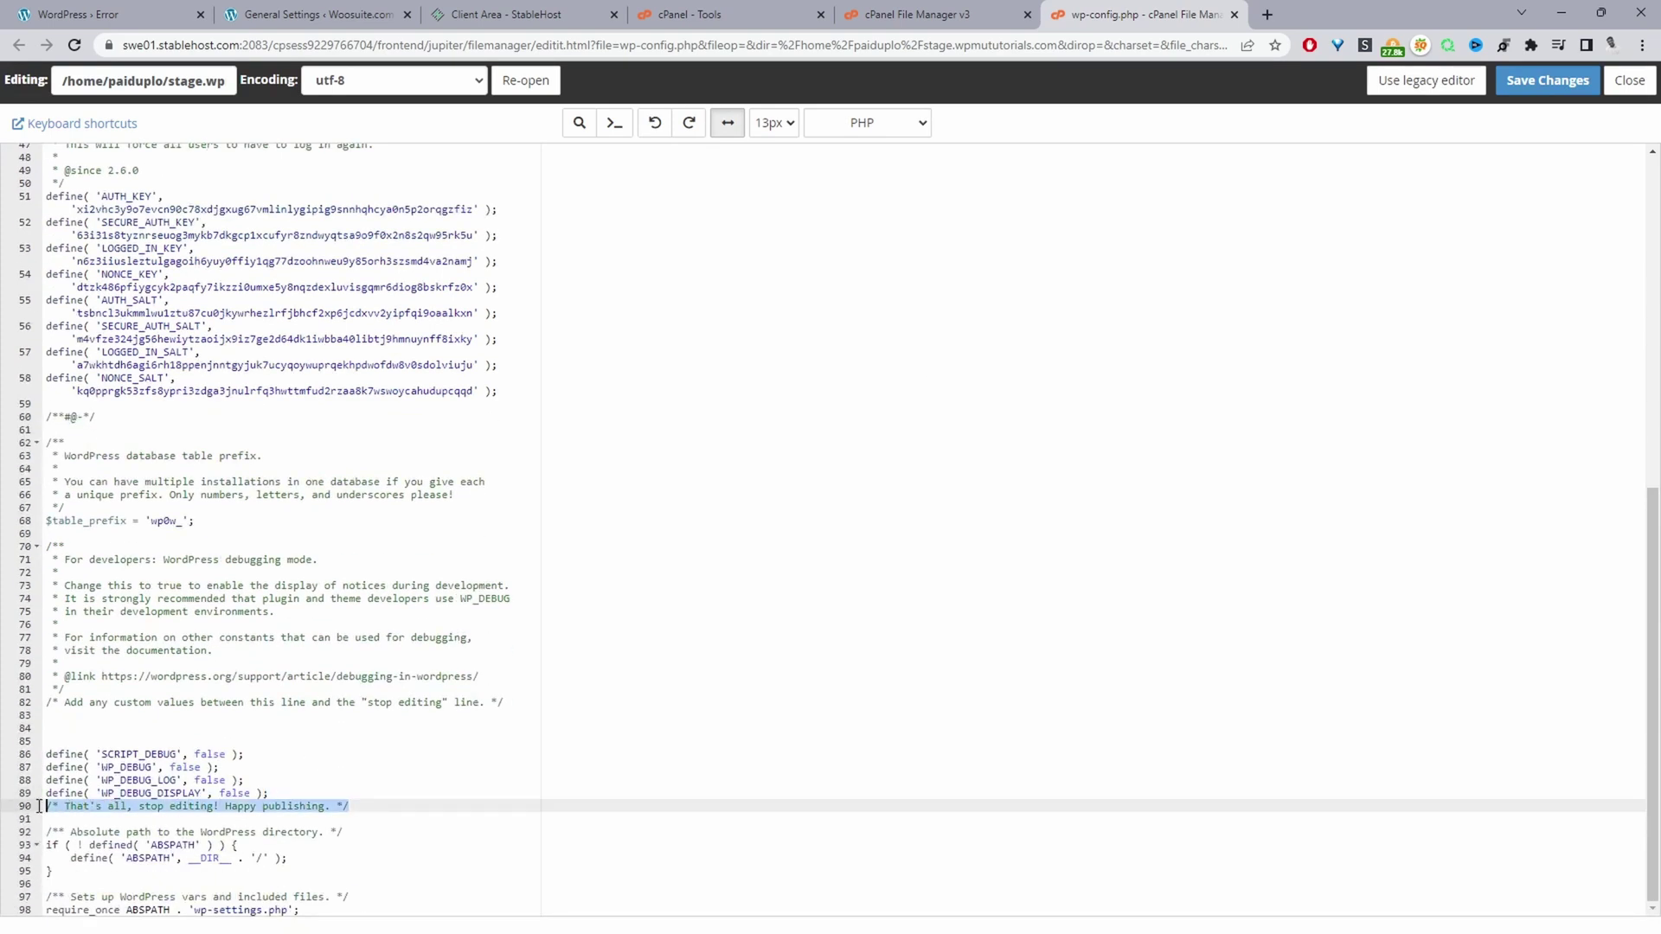
click(319, 781)
drag(269, 793, 34, 774)
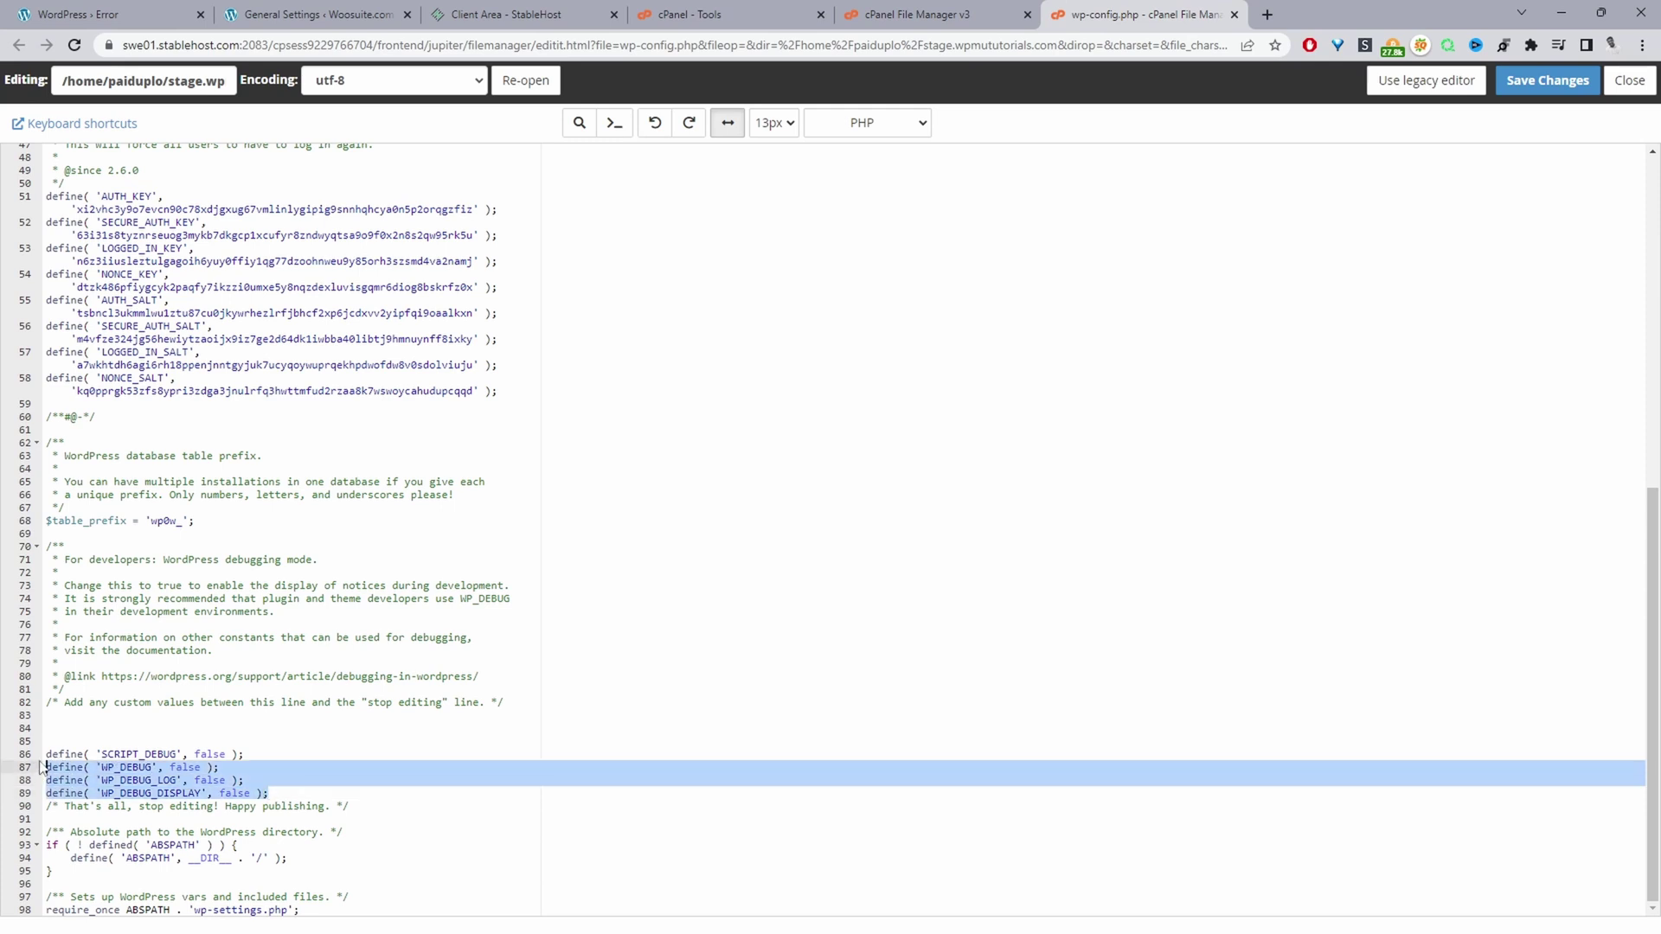
scroll(129, 770, up, 1)
click(252, 781)
drag(253, 781, 39, 778)
key(BackSpace)
key(BackSpace)
drag(269, 819, 46, 806)
key(BackSpace)
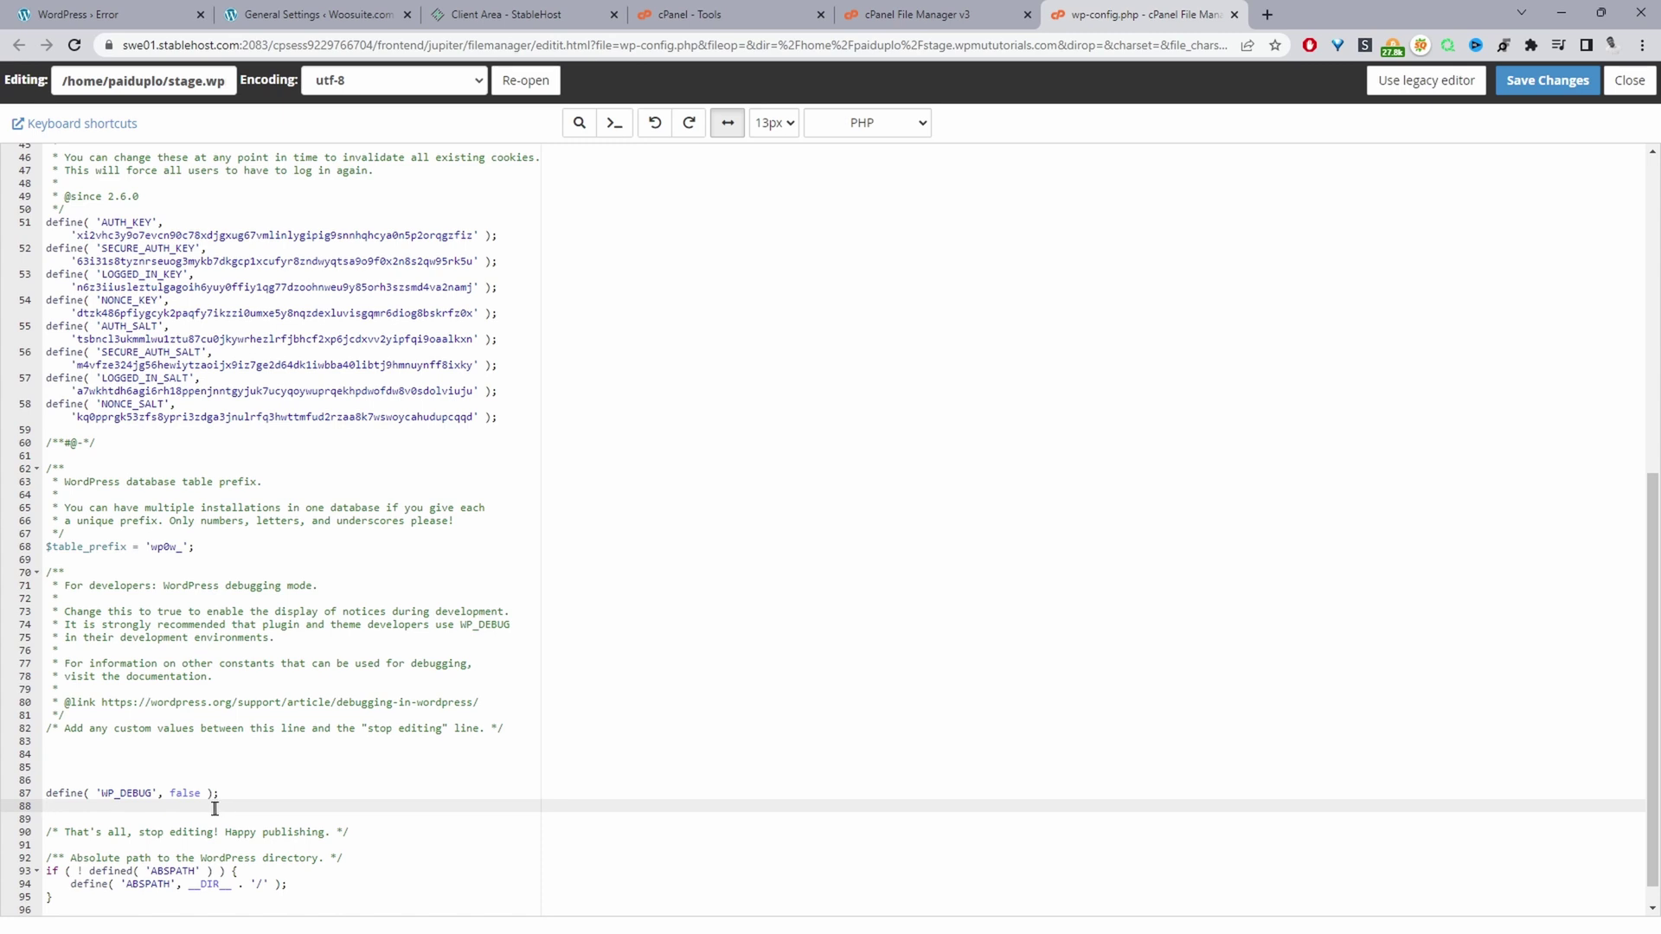
Replace the remaining WP_DEBUG line with define lines setting WP_DEBUG to true, WP_DEBUG_DISPLAY to false and WP_DEBUG_LOG to true.
drag(201, 794, 170, 796)
text(true)
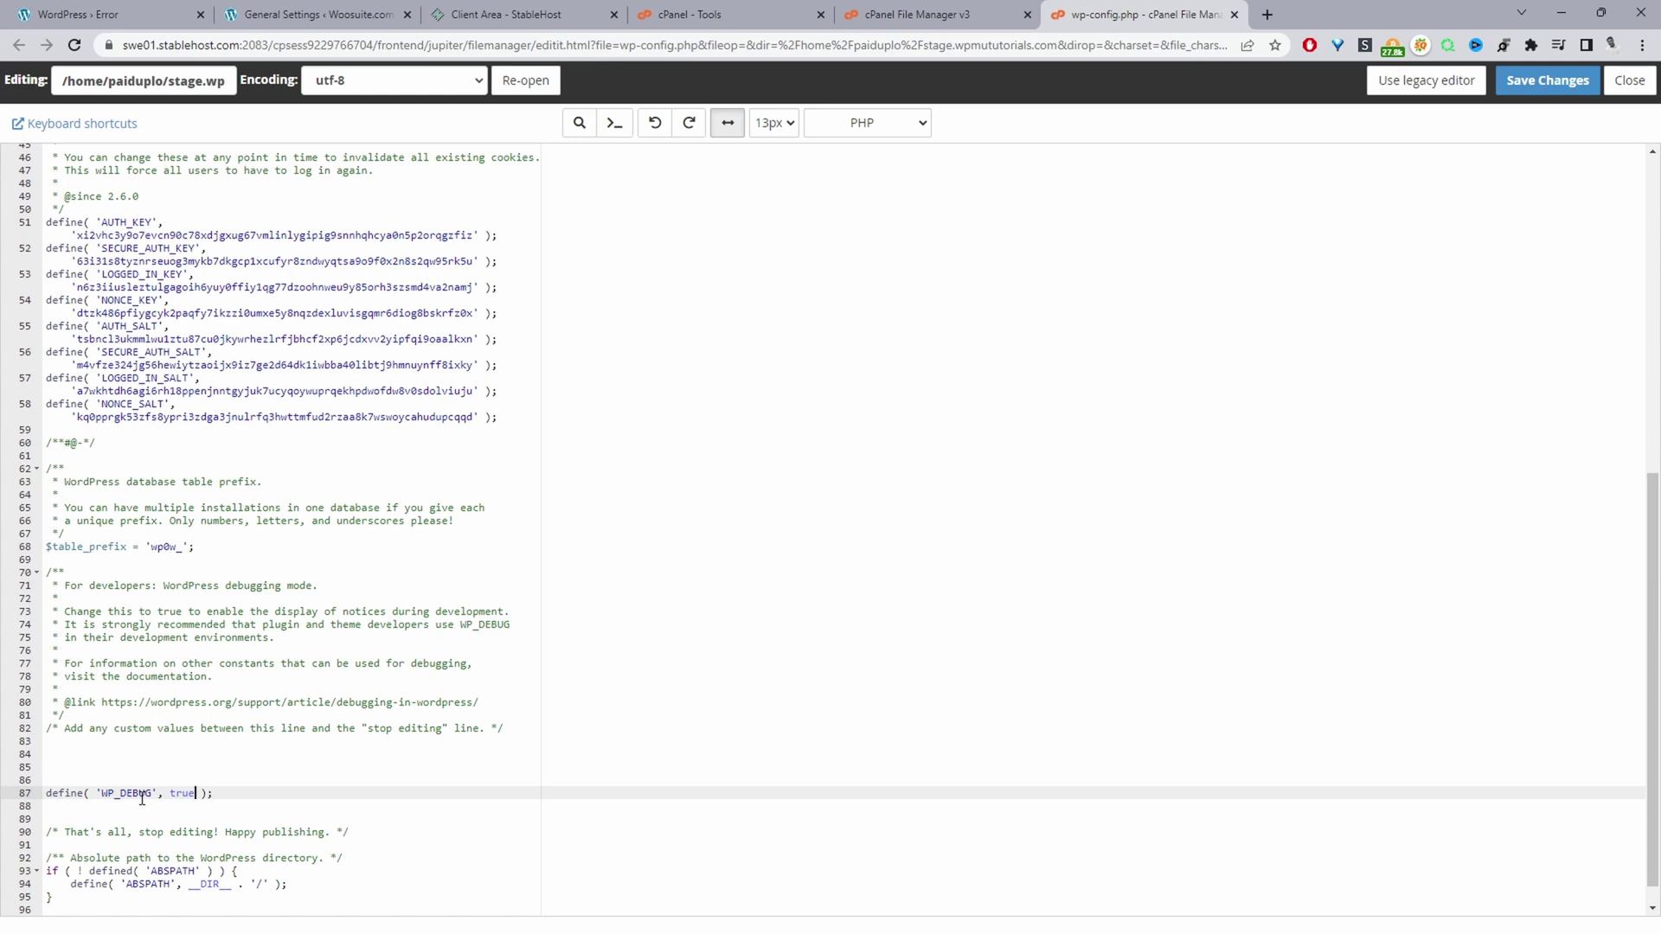
drag(865, 794, 35, 756)
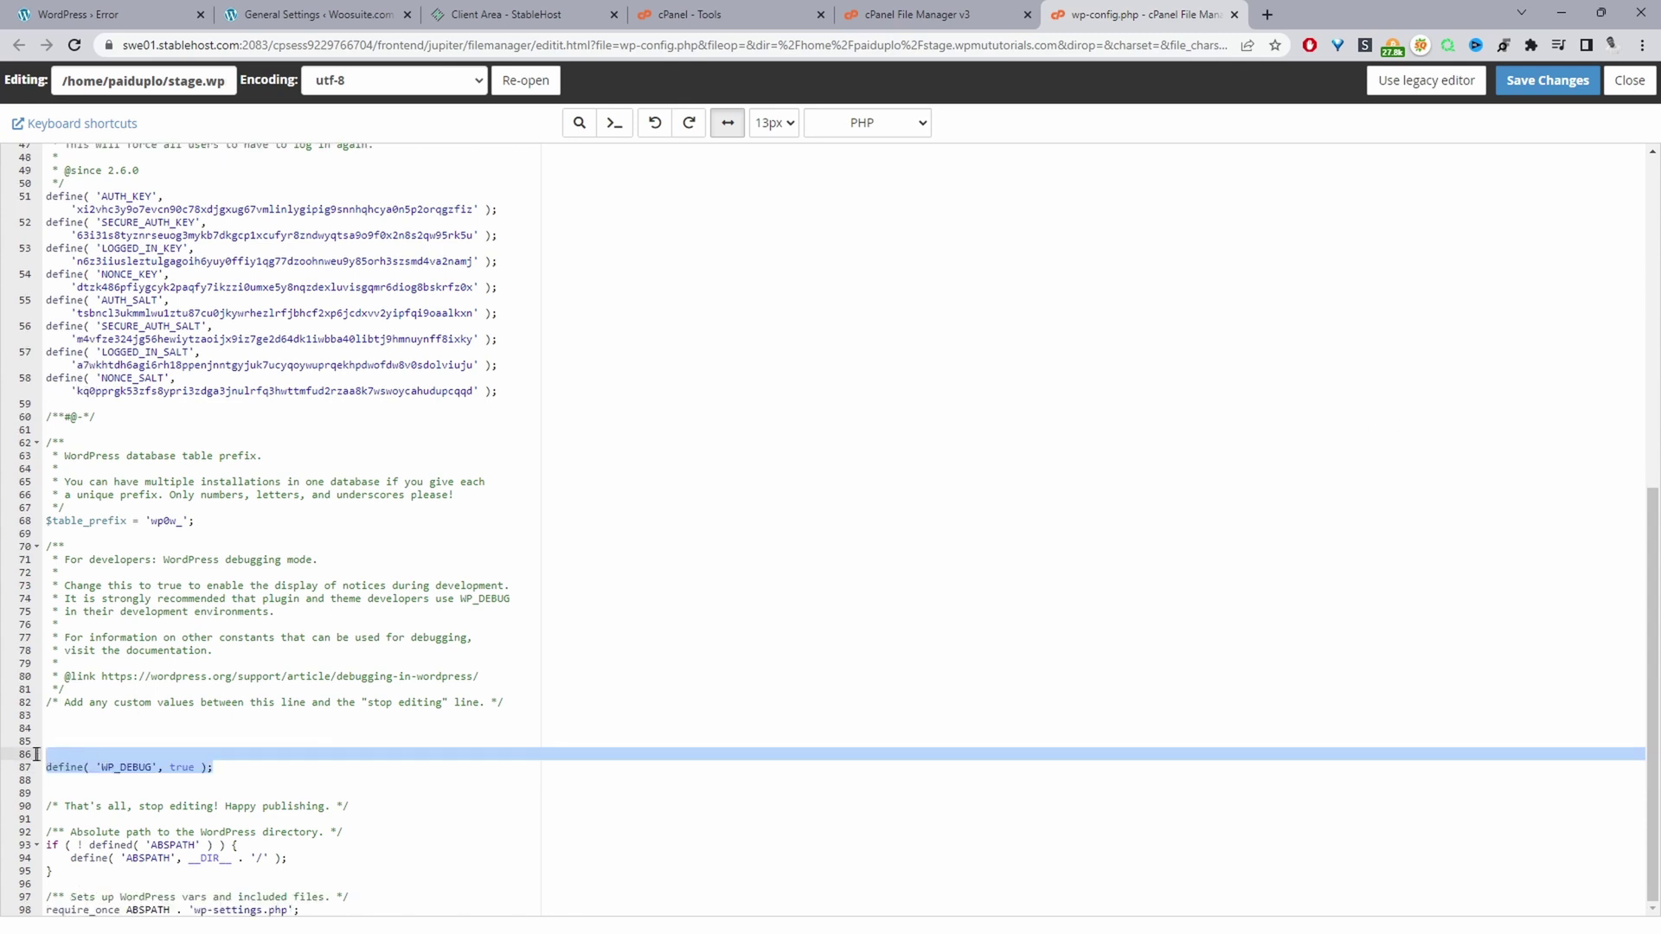
text(define('WP_DEBUG', true); define('WP_DEBUG_DISPLAY', false); define('WP_DEBUG_LOG', true);)
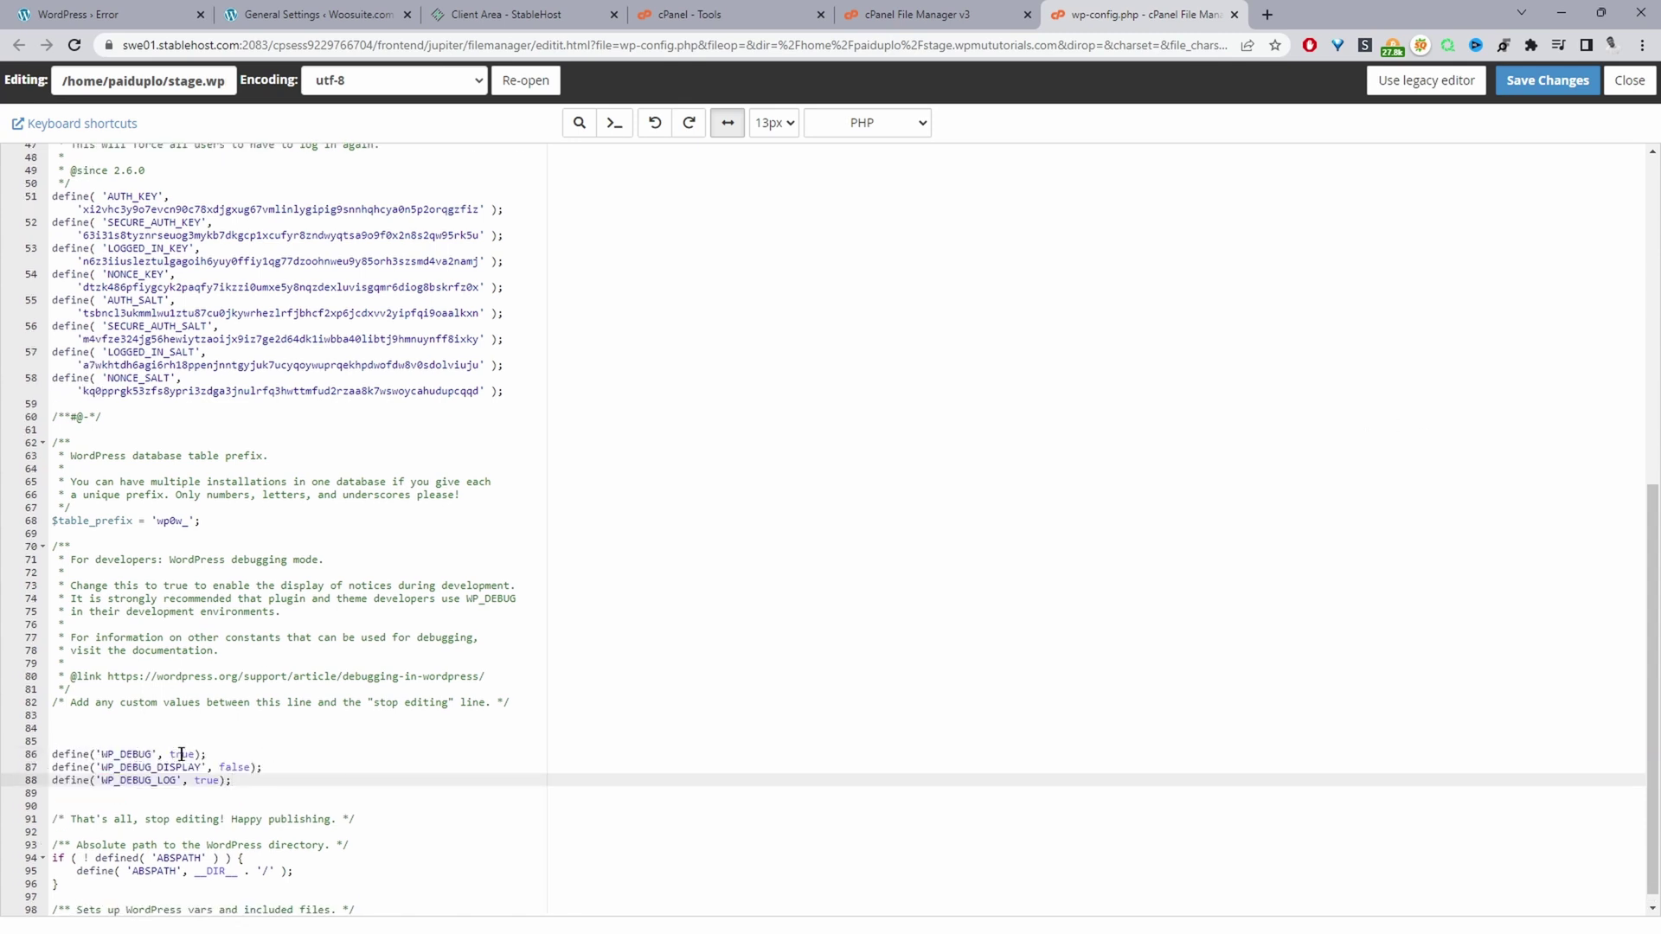
Set WP_DEBUG_DISPLAY to true and save wp-config.php, overwriting the existing file.
click(147, 766)
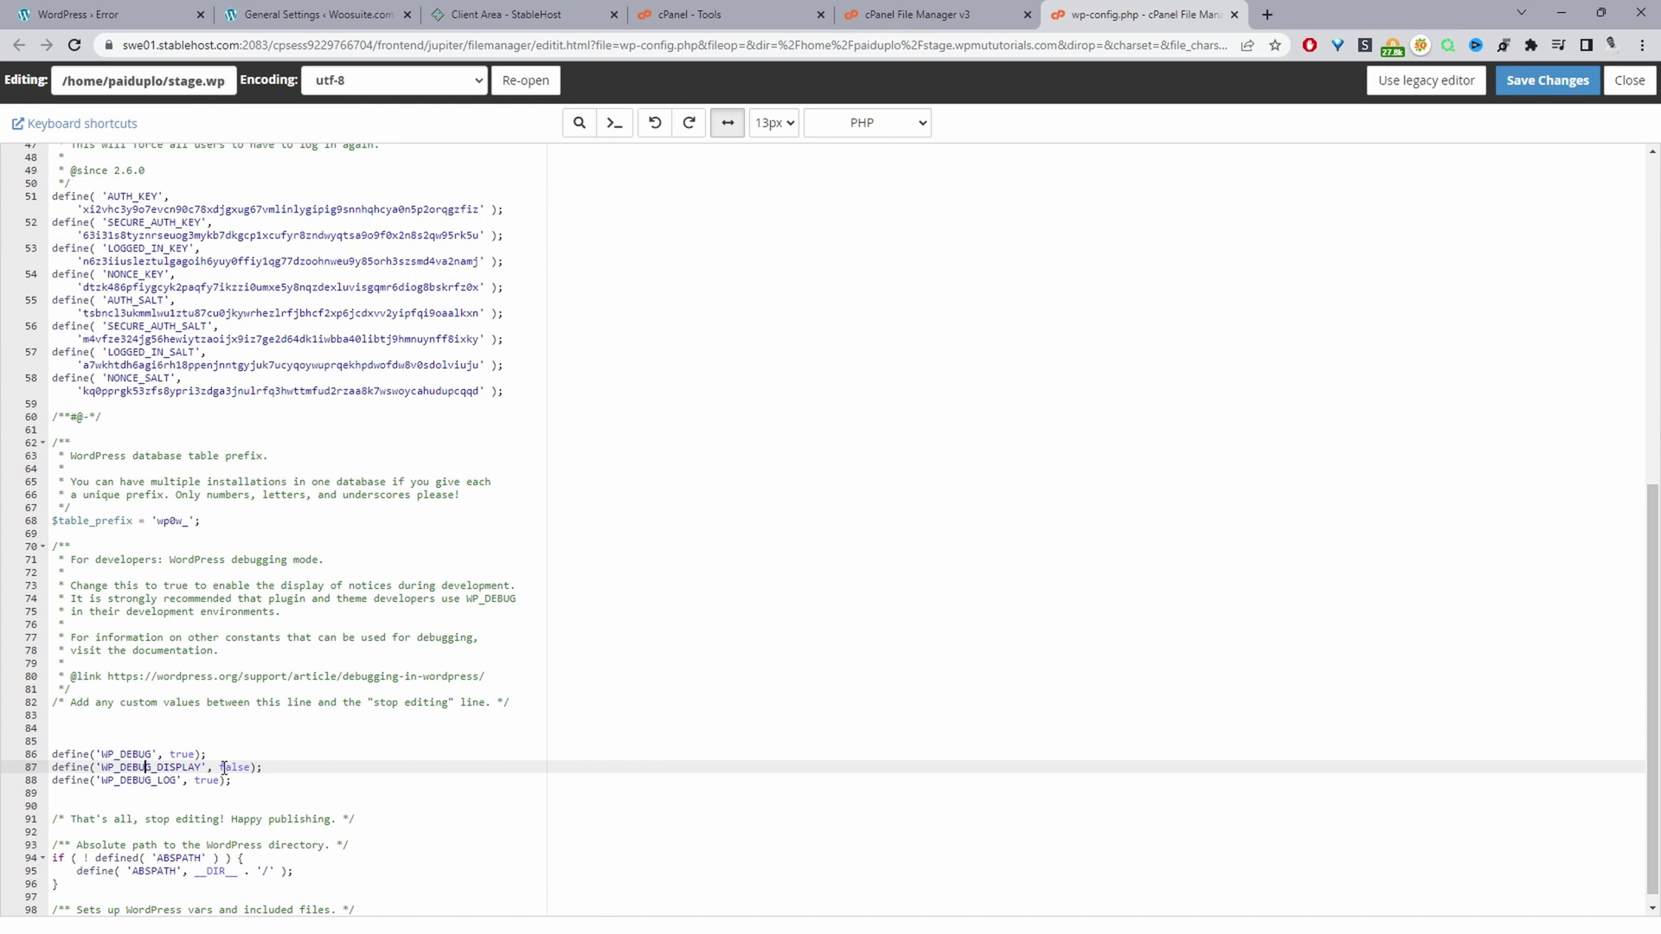
drag(224, 767, 258, 763)
click(125, 779)
drag(125, 779, 176, 779)
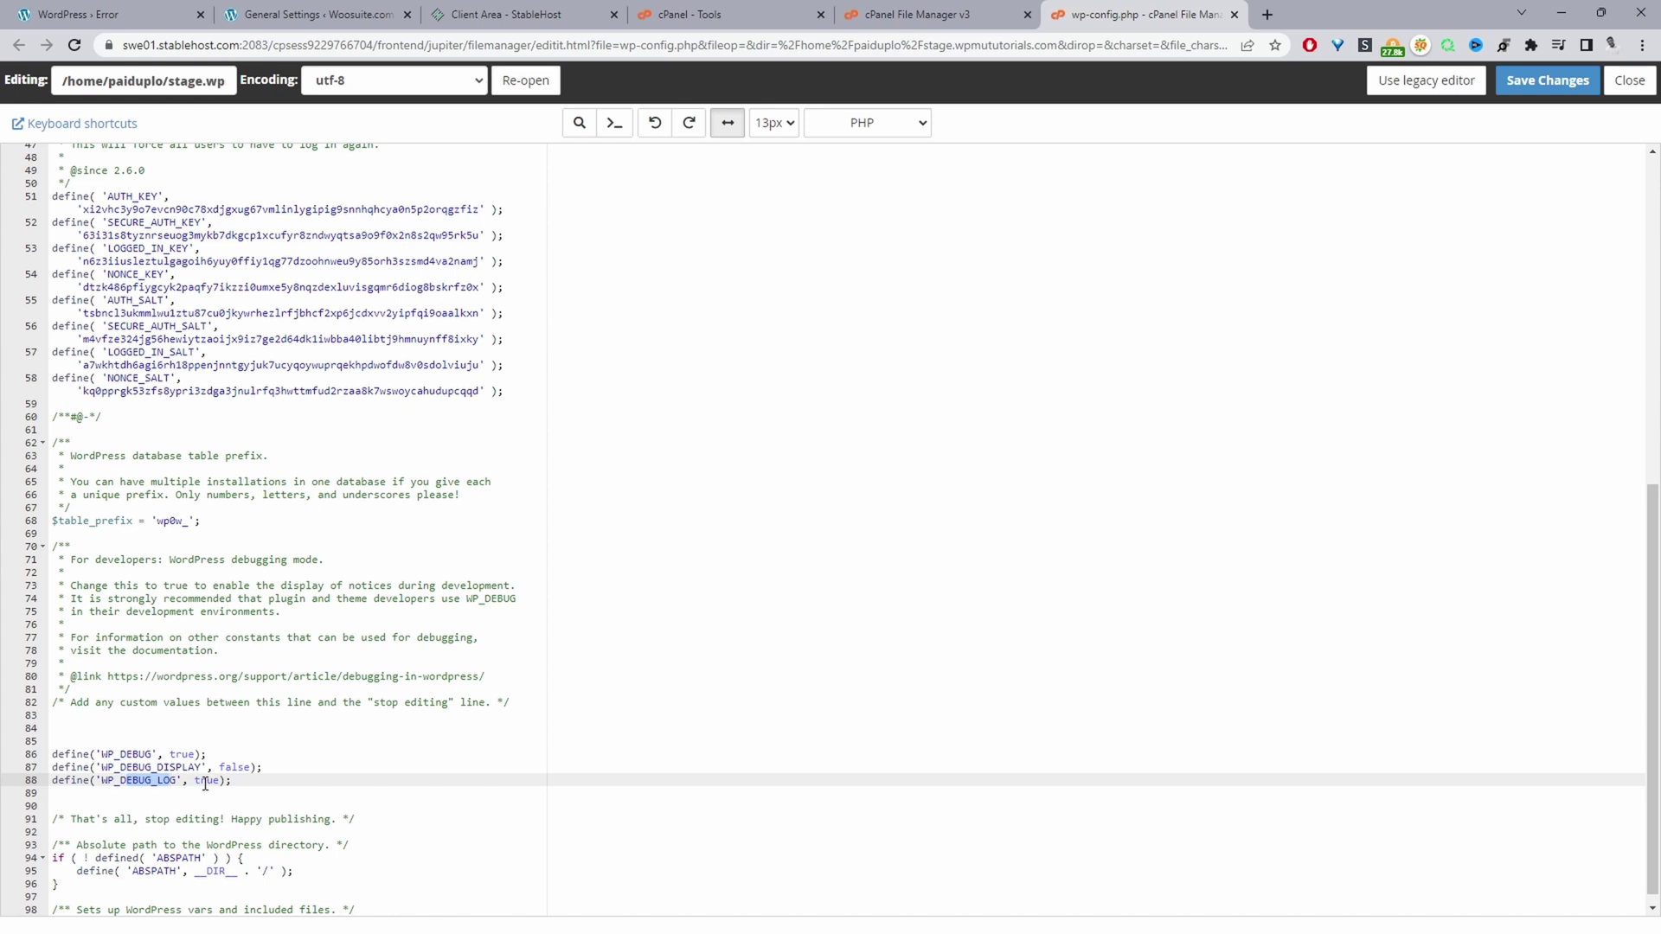
drag(170, 749, 208, 753)
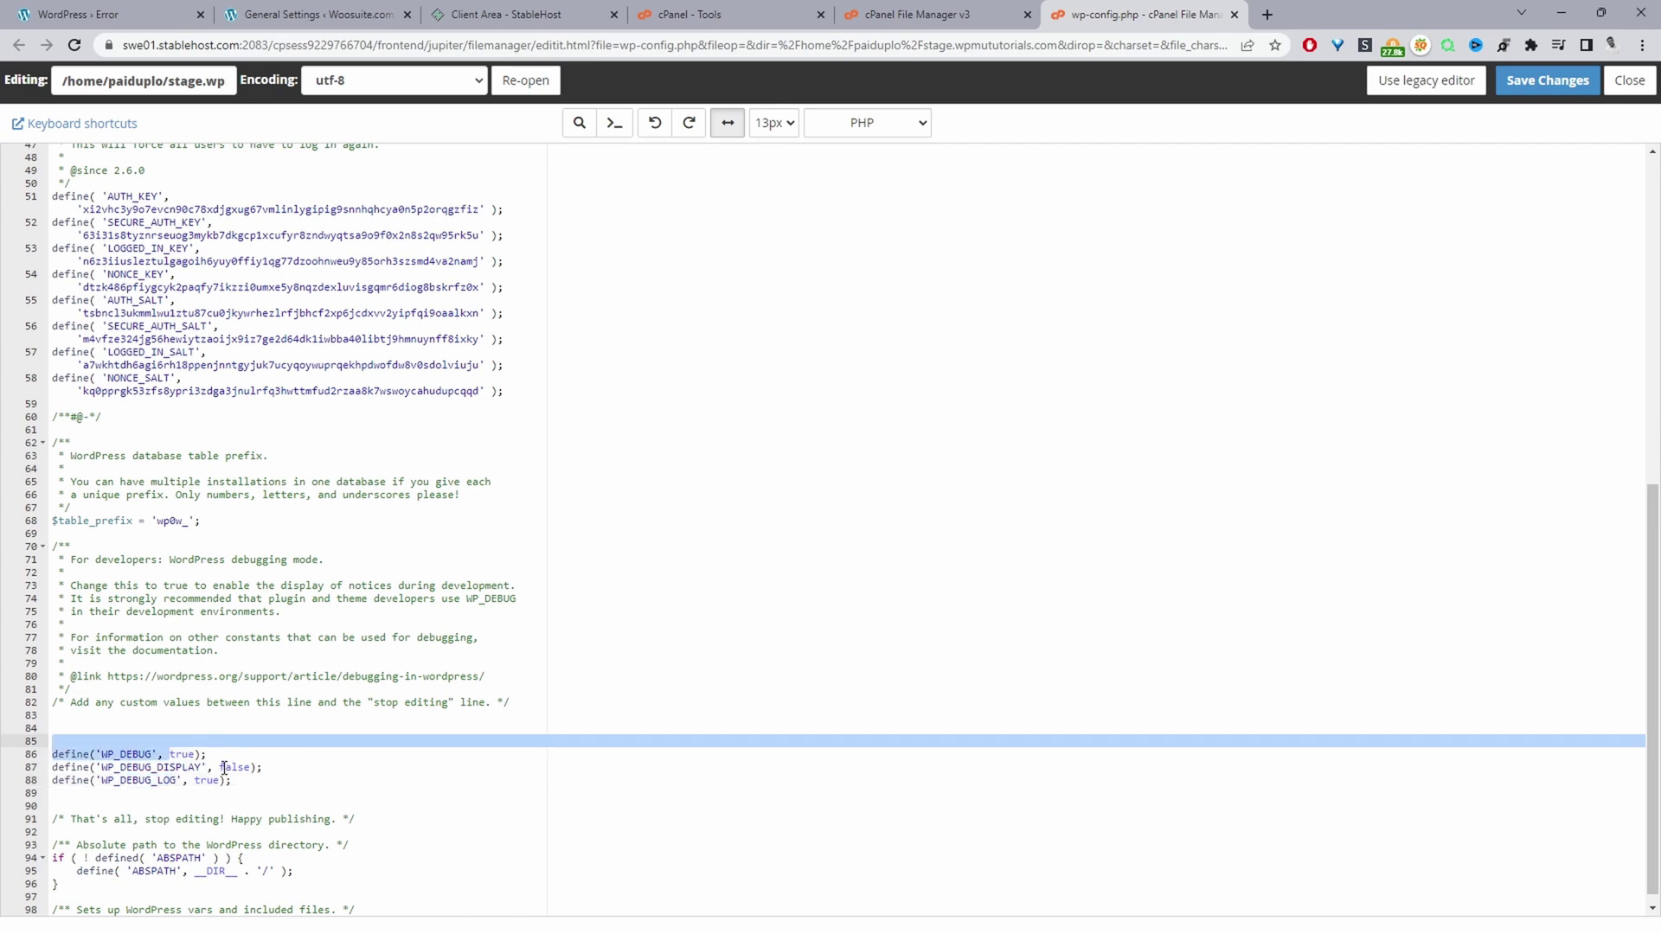
drag(218, 766, 250, 766)
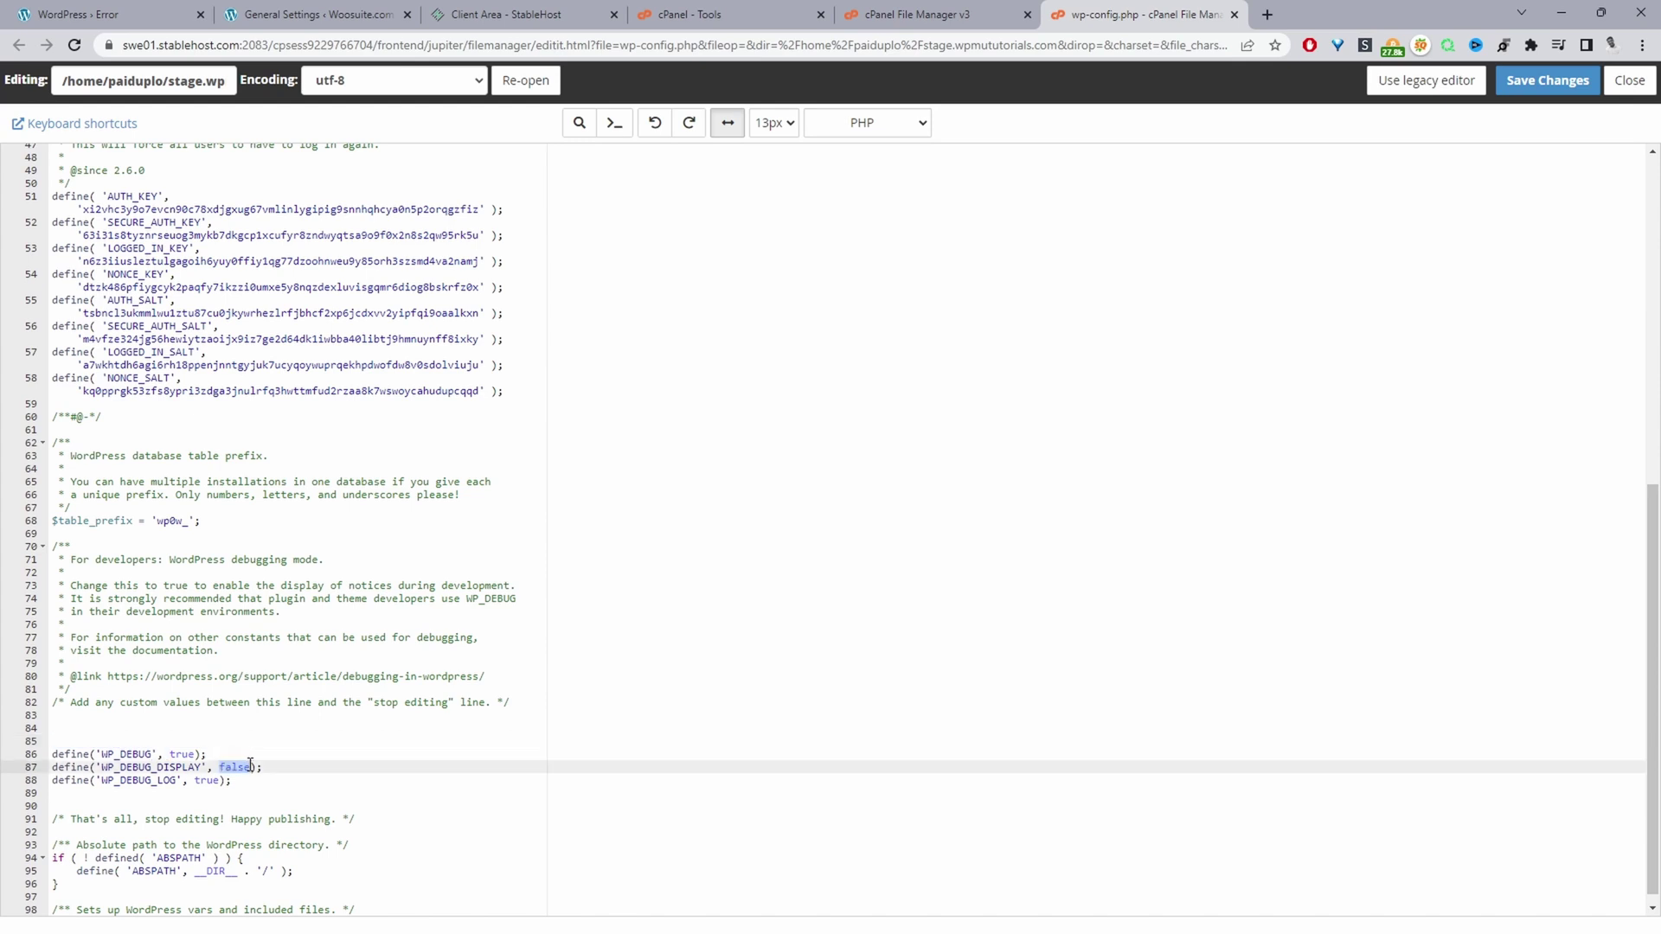
text(true)
click(1543, 84)
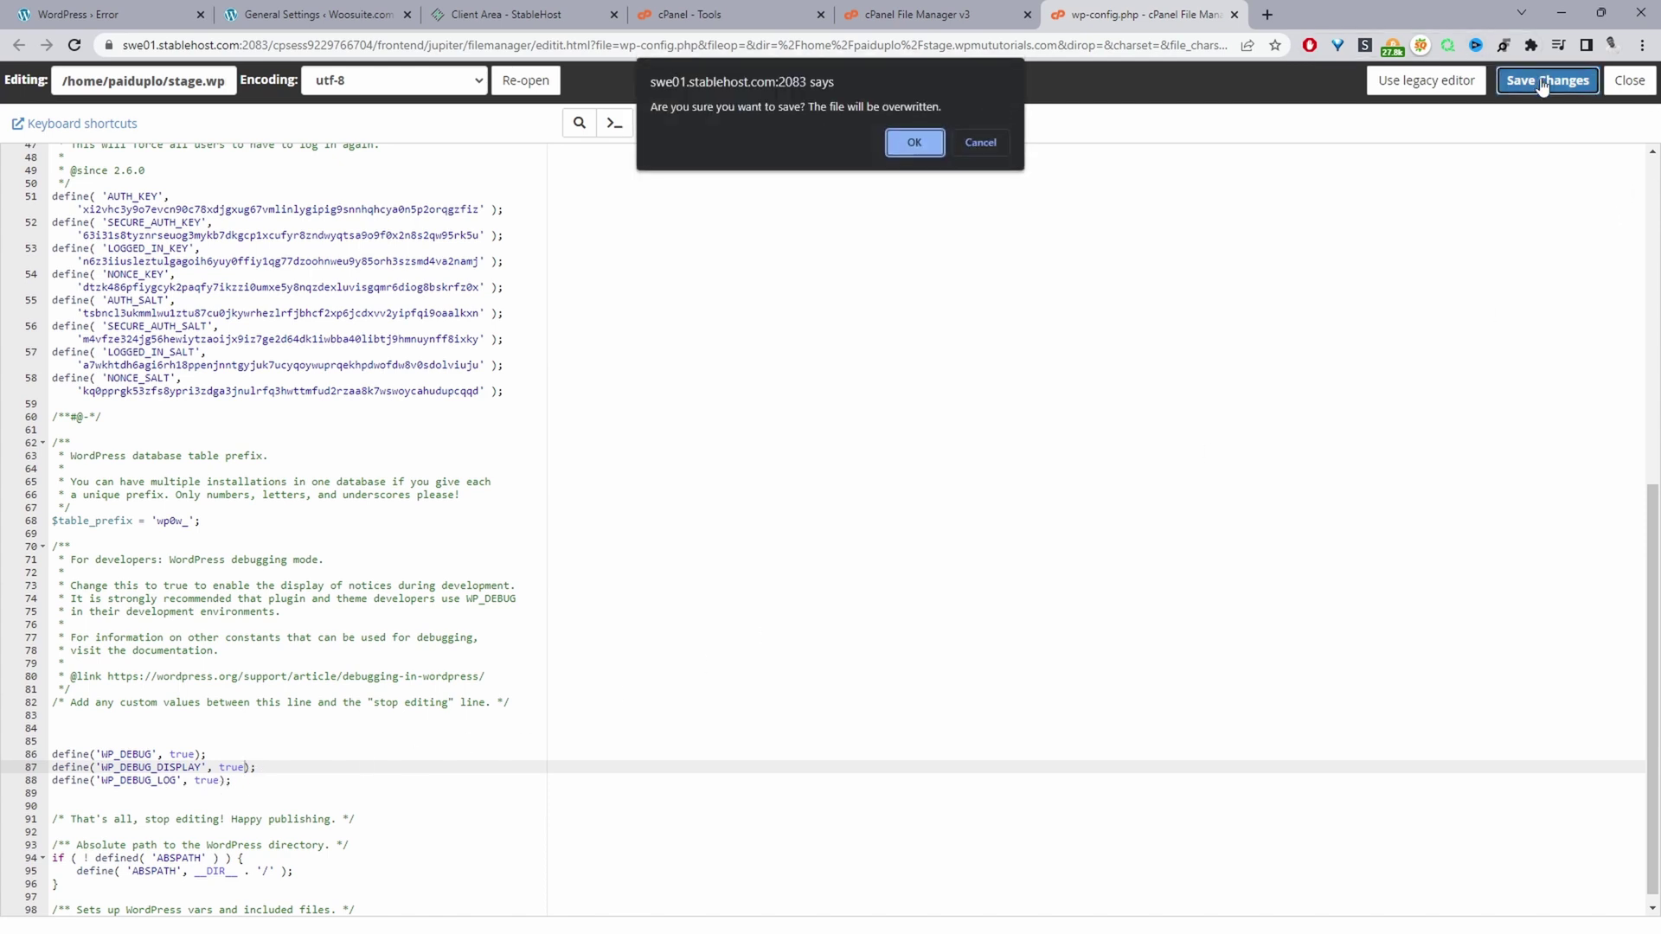
click(911, 137)
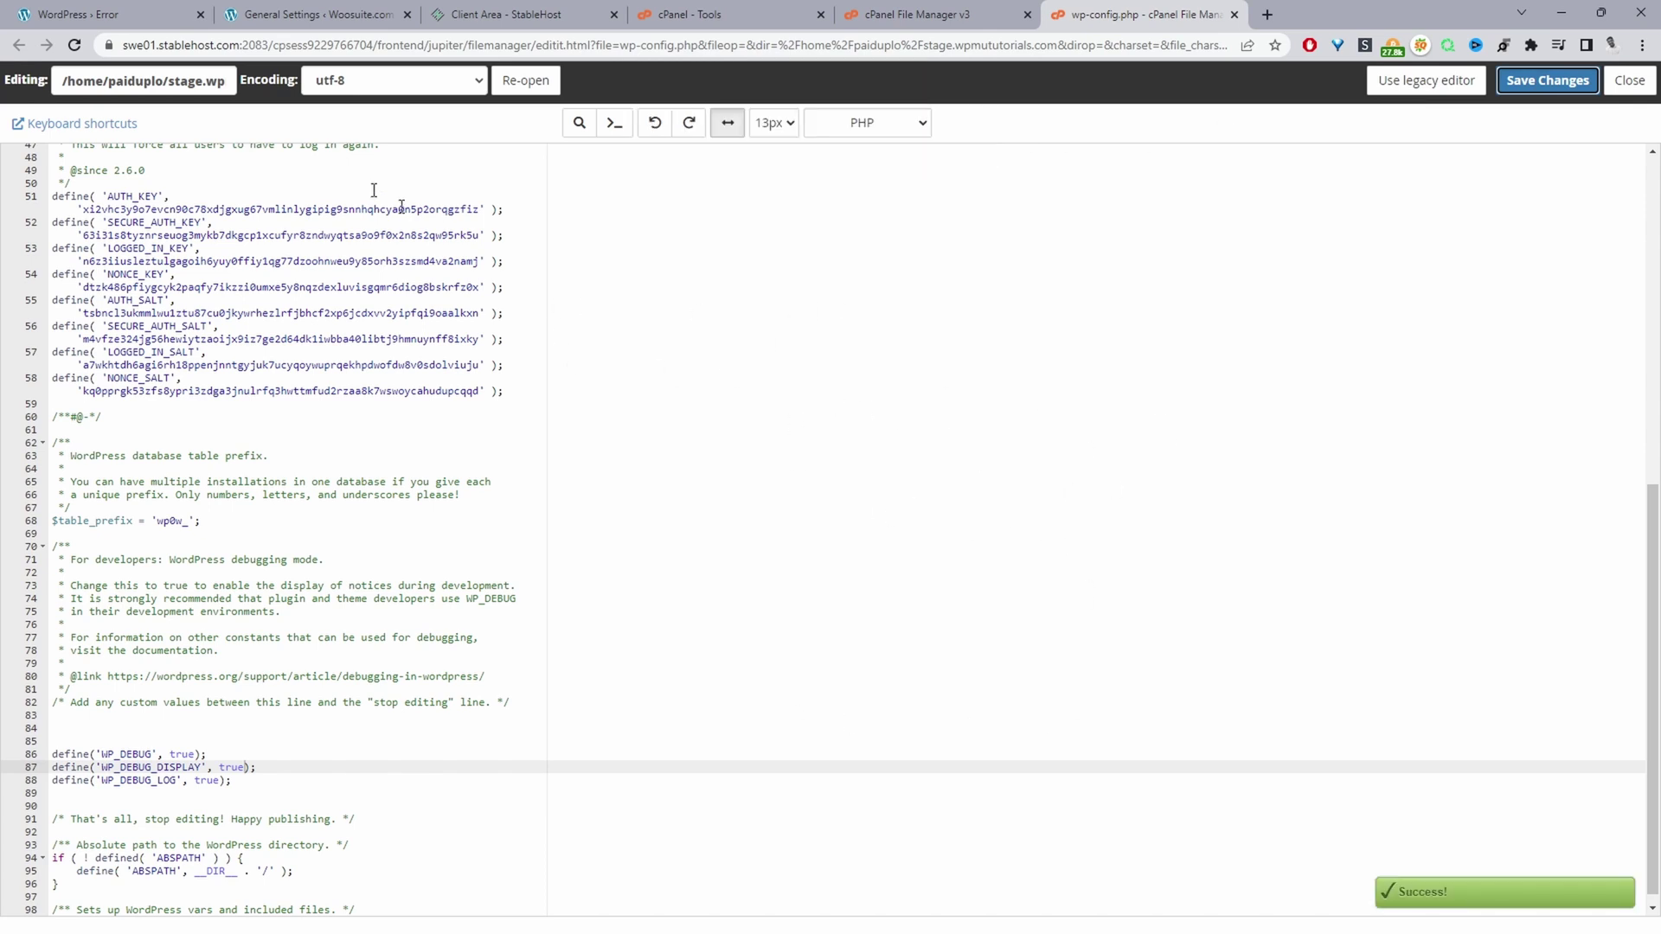
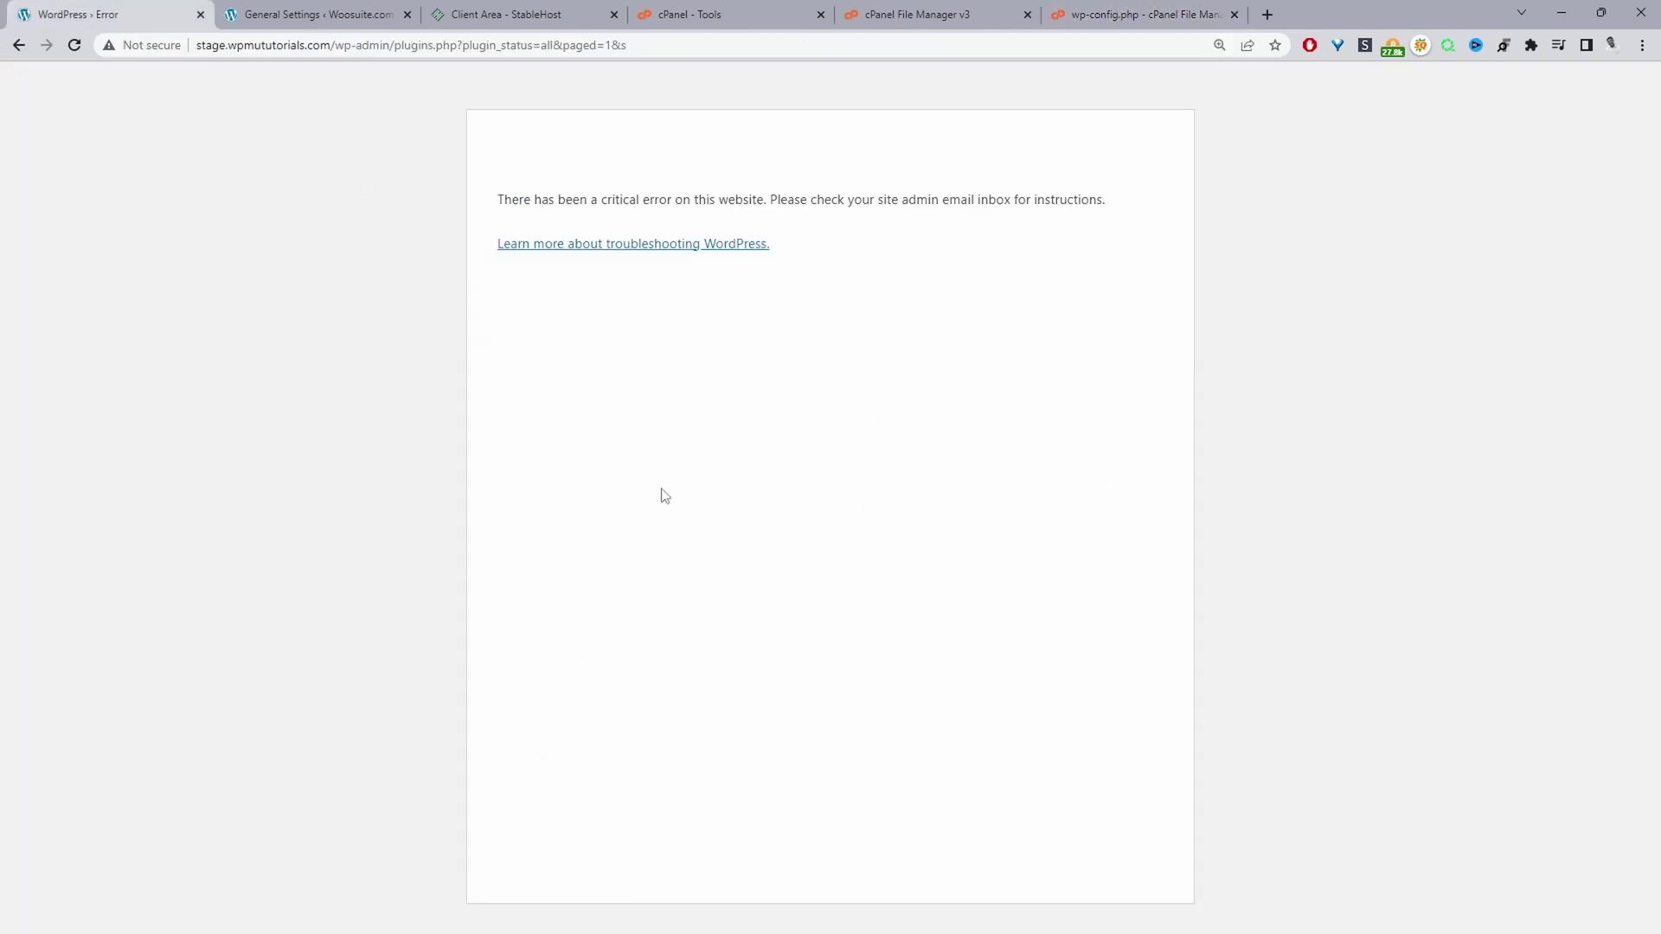
Reload the WordPress plugins page that shows the critical error and read the parse error's file path and line number.
click(74, 45)
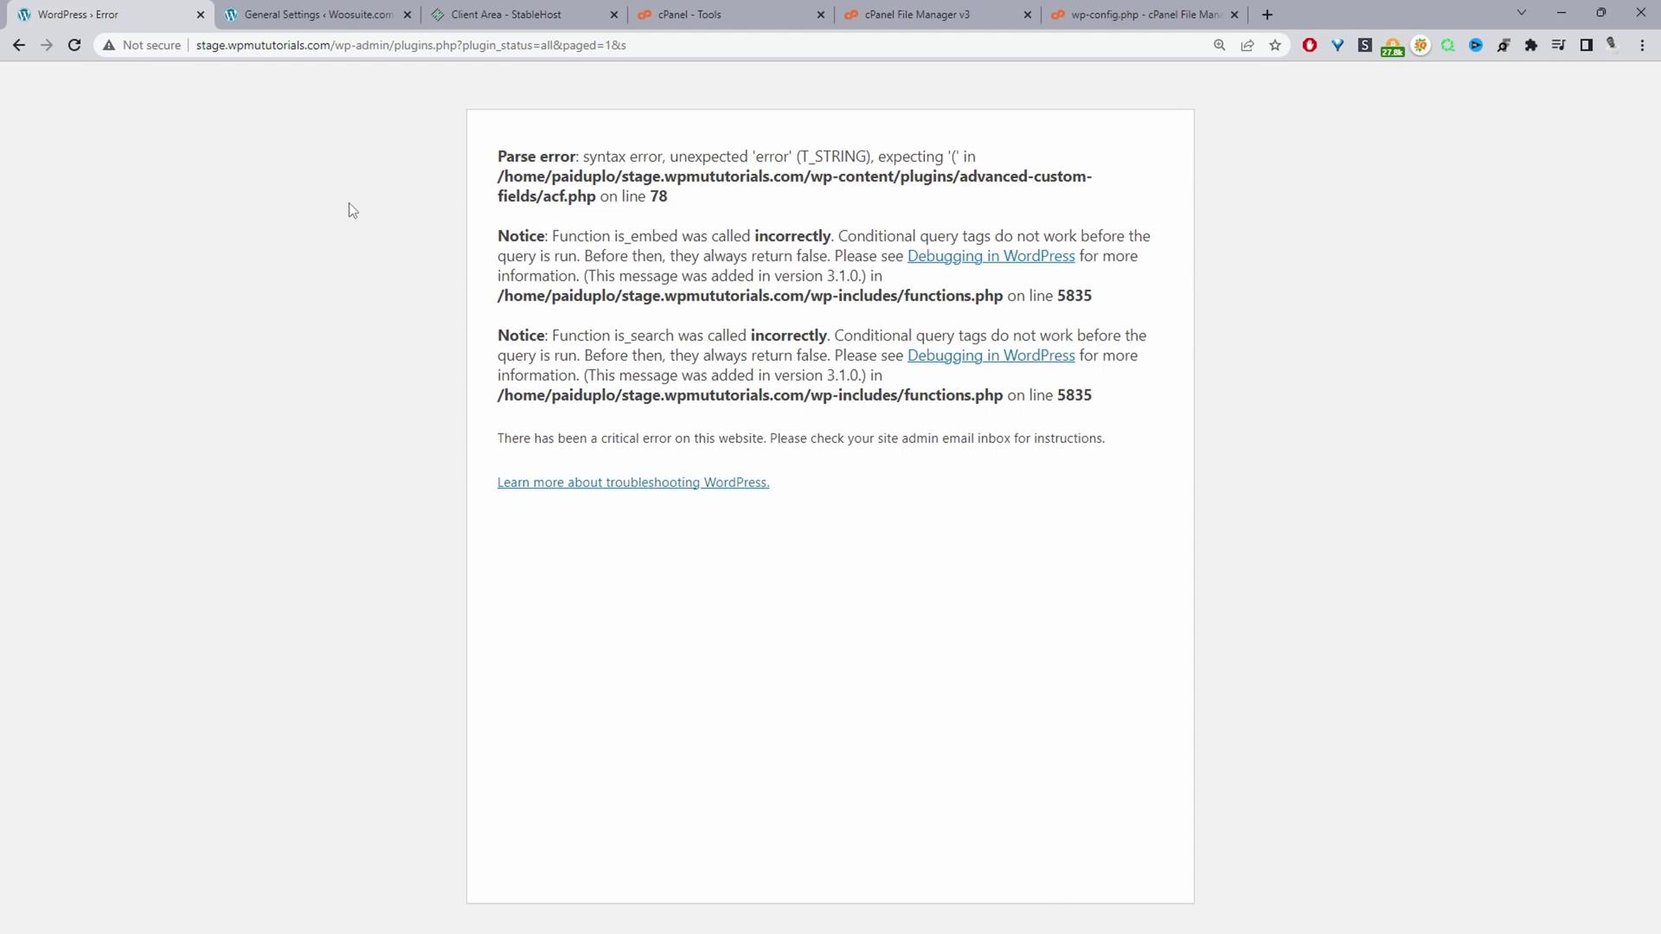
drag(527, 155, 1054, 158)
drag(769, 176, 677, 199)
click(891, 177)
drag(901, 177, 977, 177)
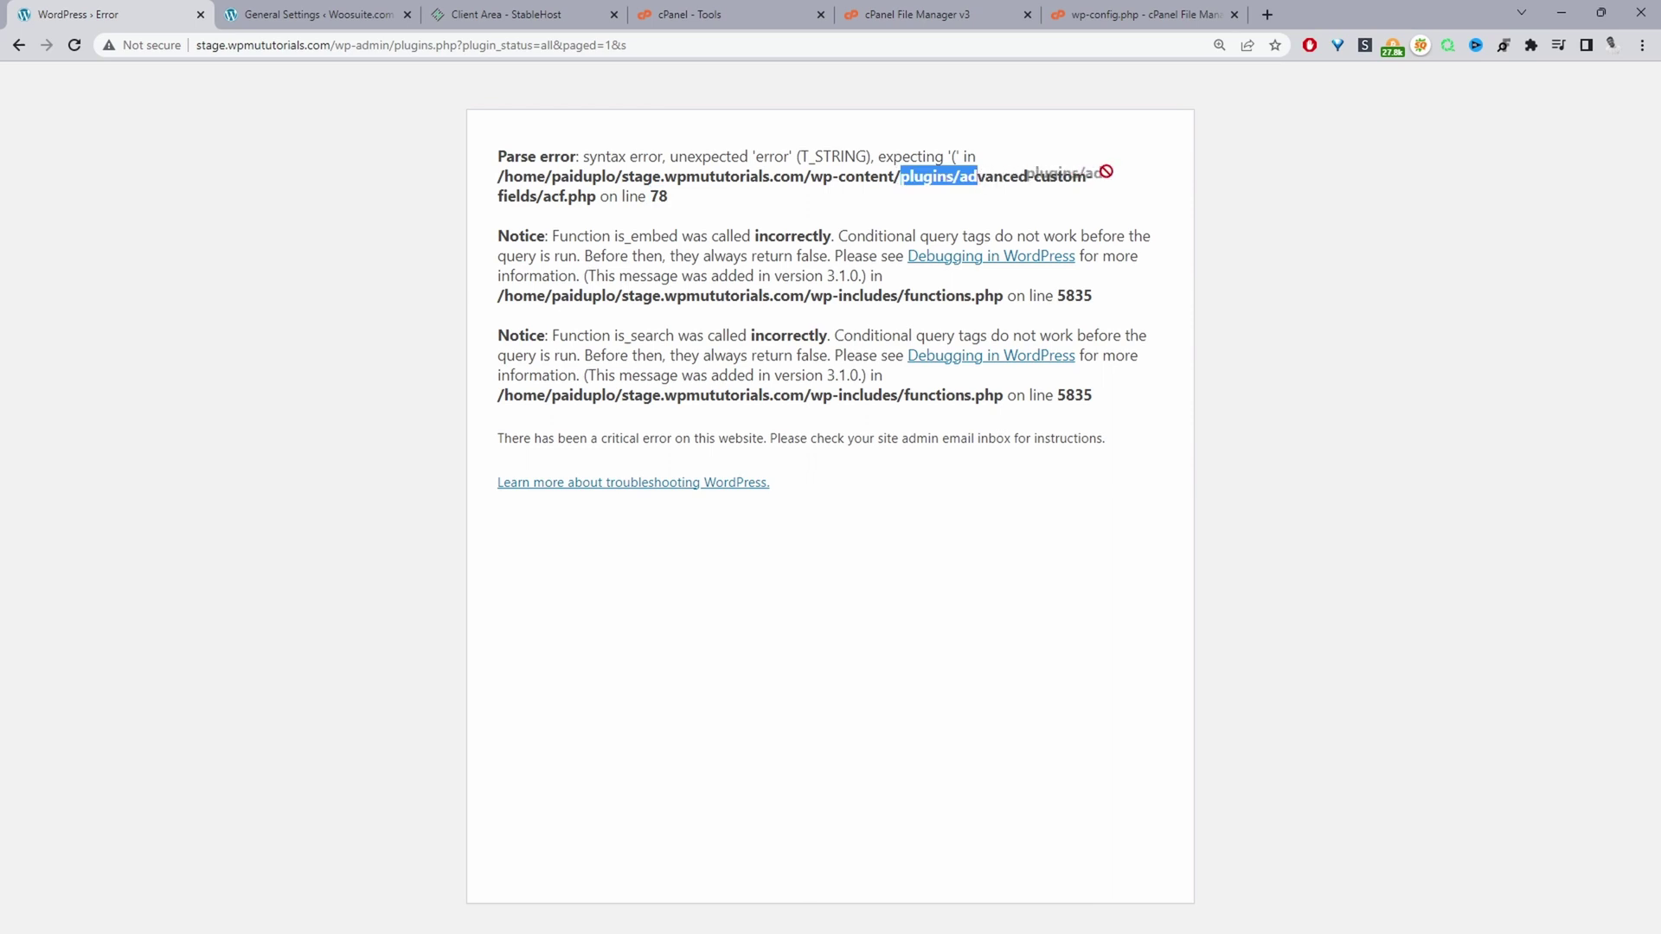
drag(542, 196, 590, 196)
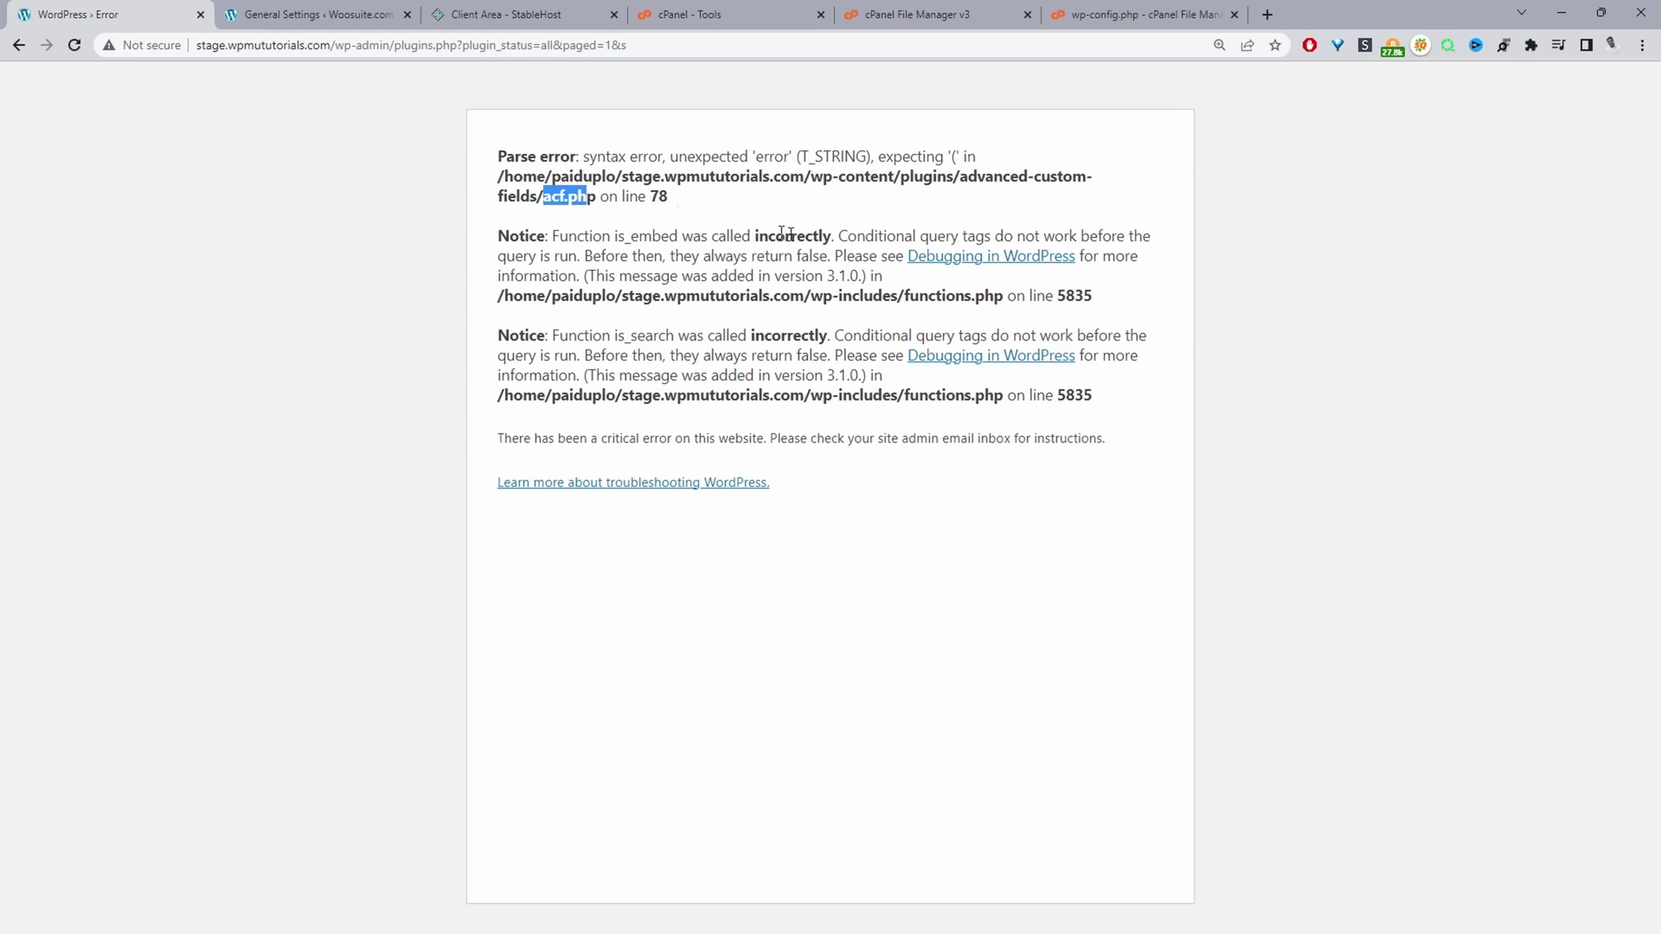
Close the wp-config.php editor and go to the wp-content/plugins/advanced-custom-fields folder in File Manager.
click(1101, 15)
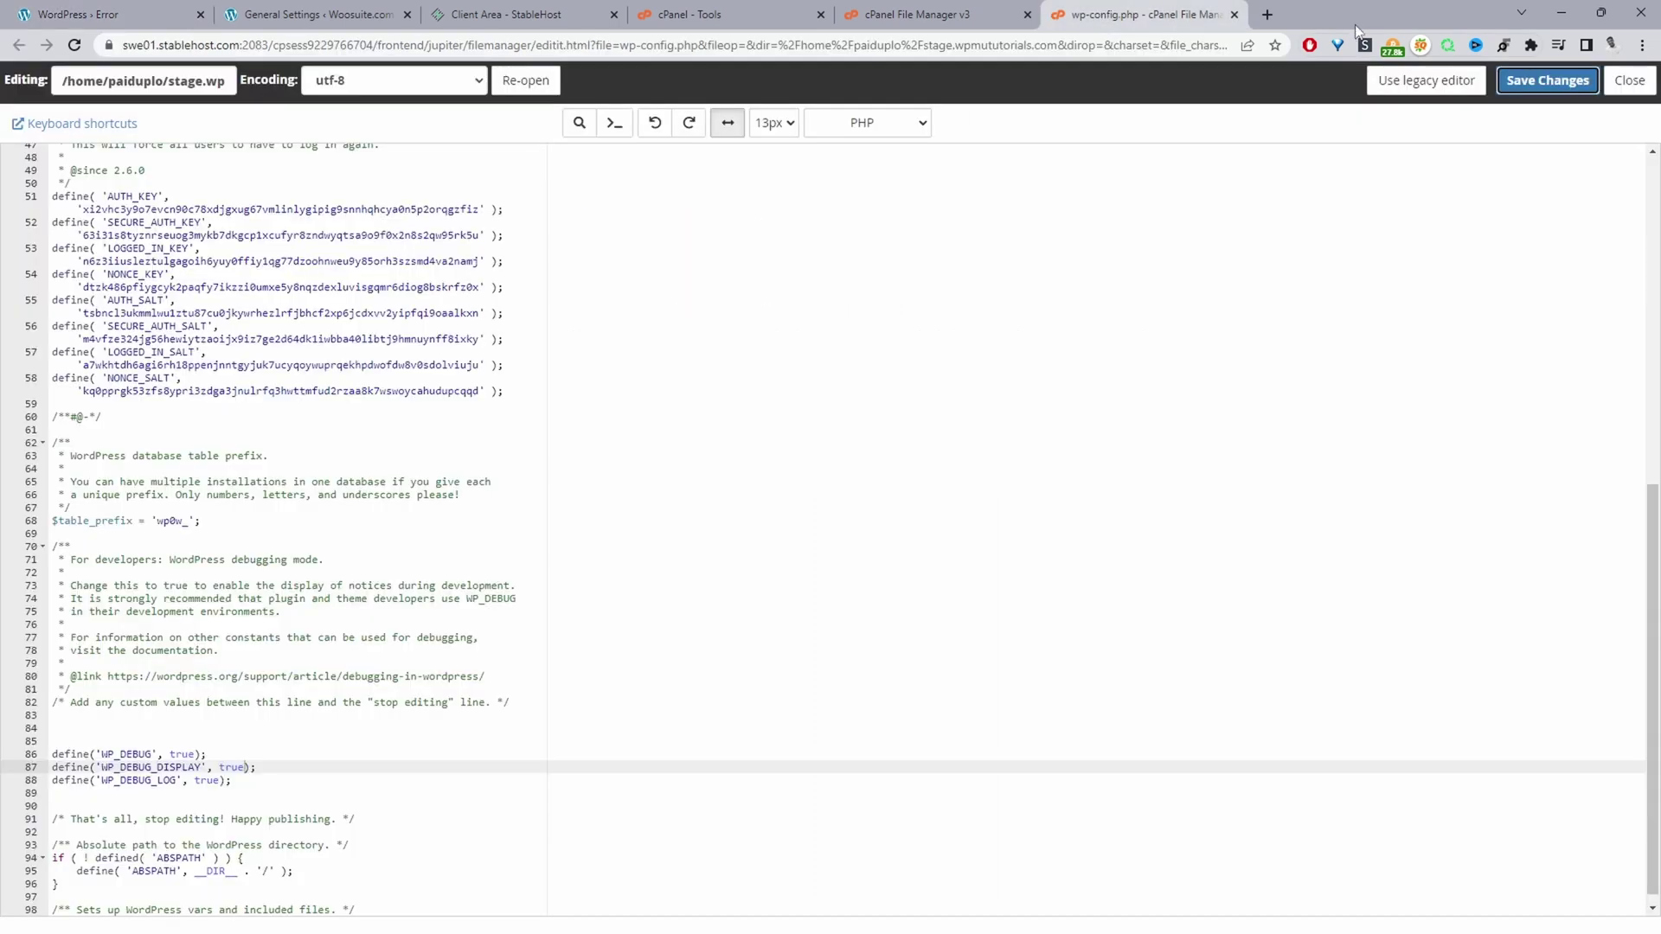
key(ctrl+w)
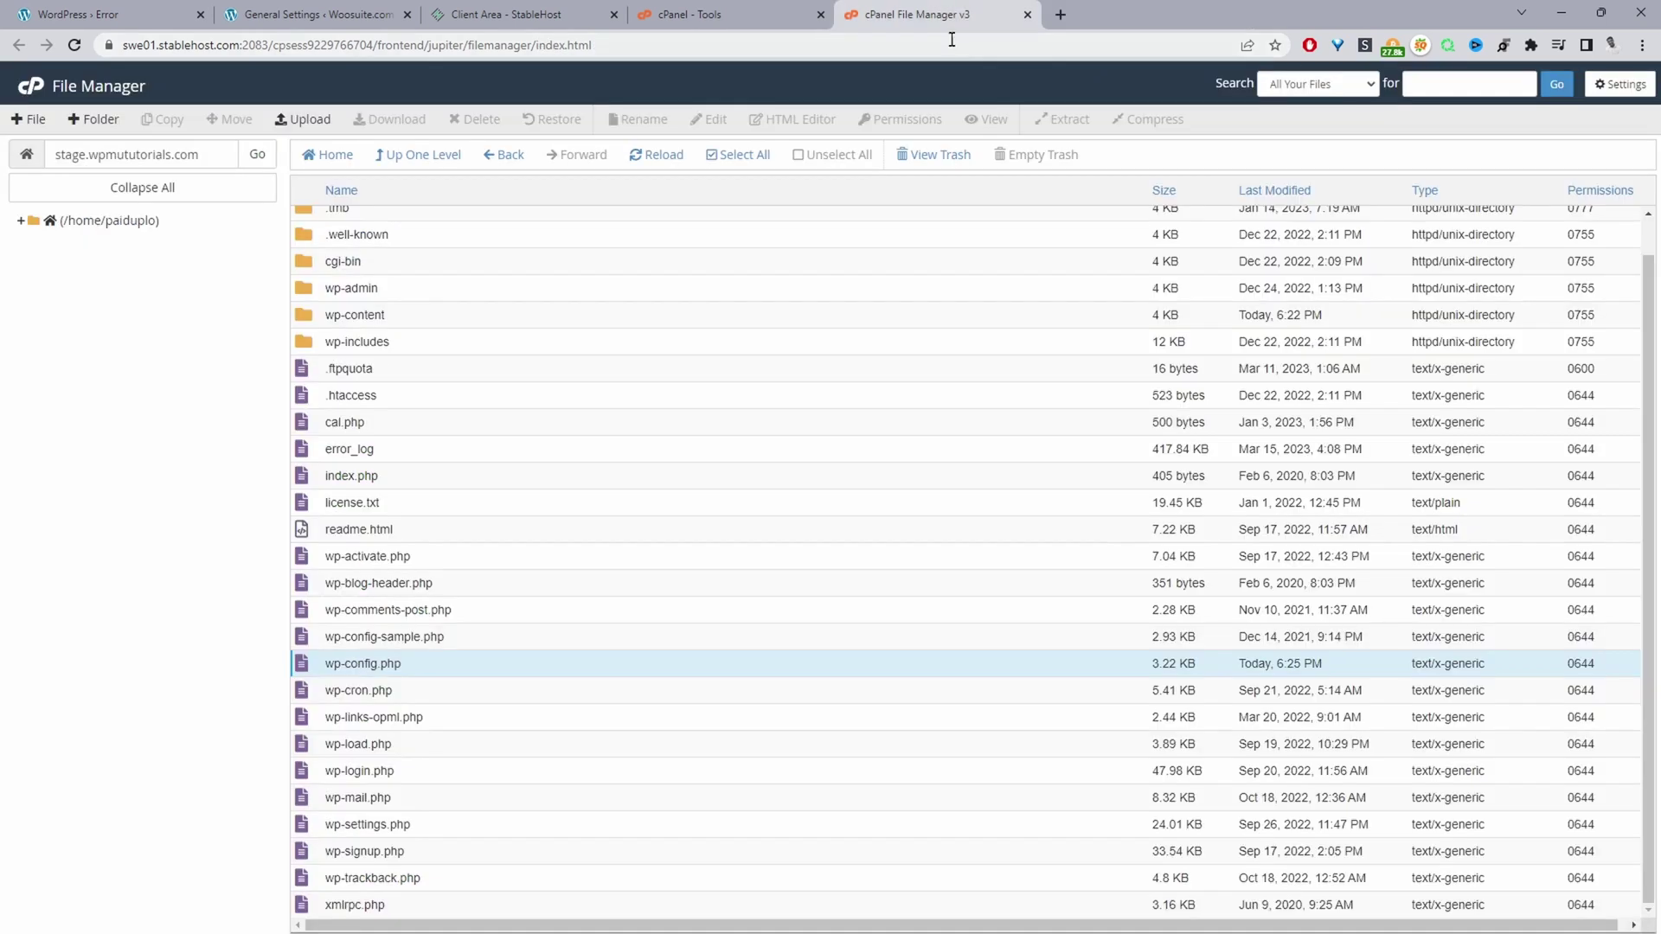
double_click(305, 320)
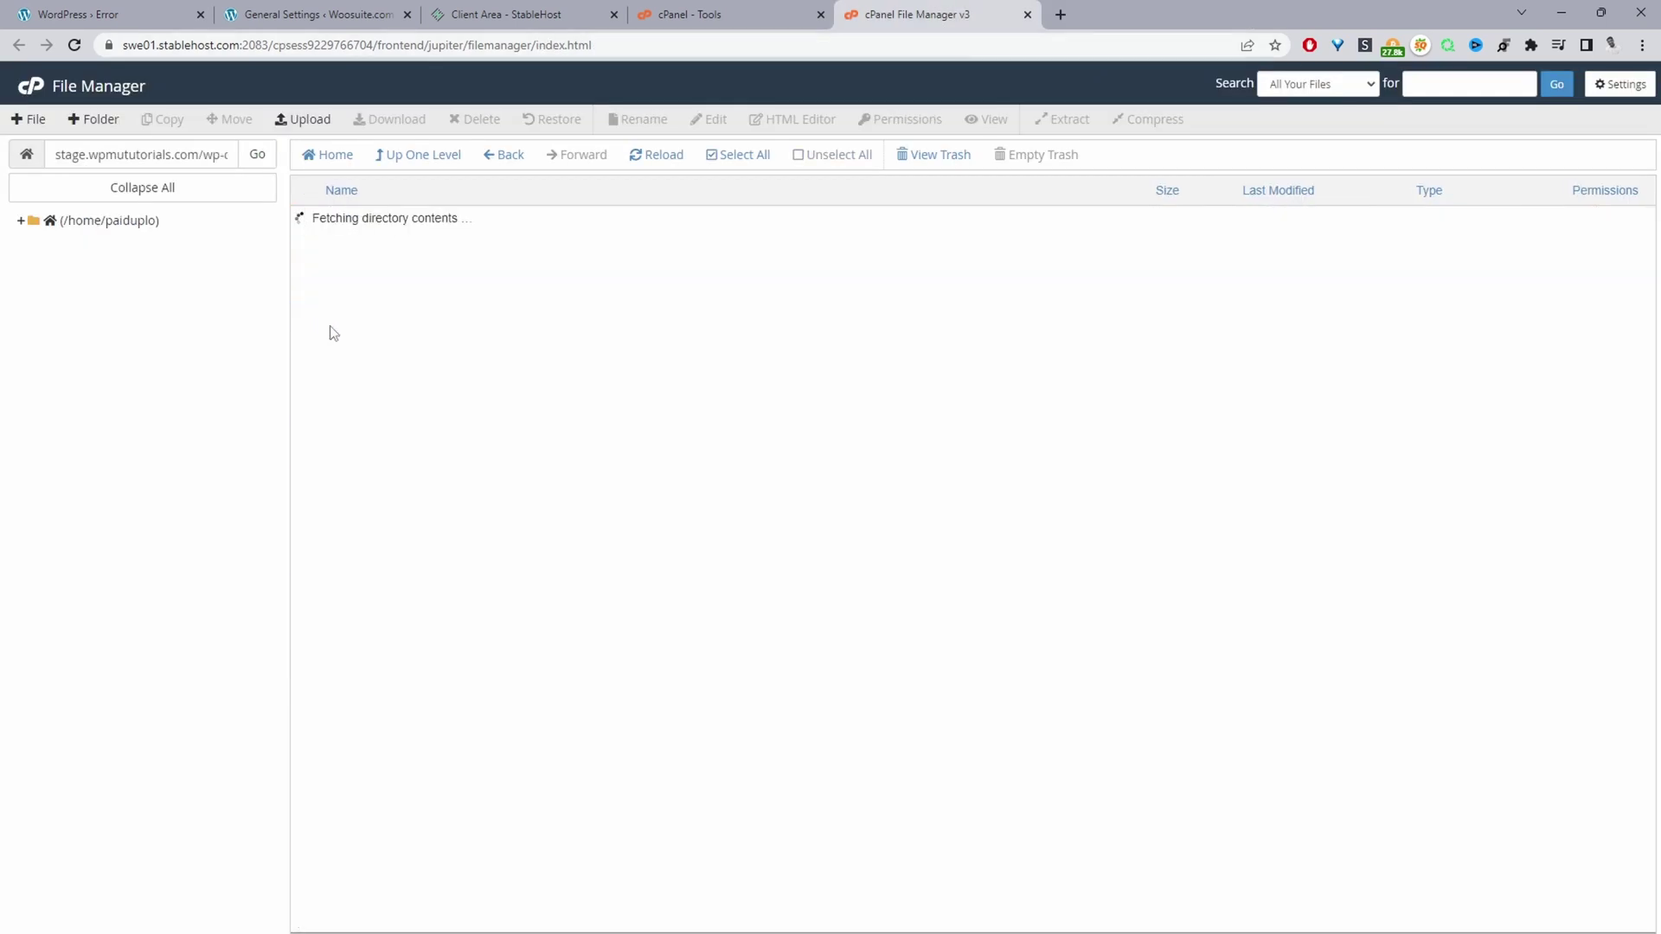
double_click(316, 245)
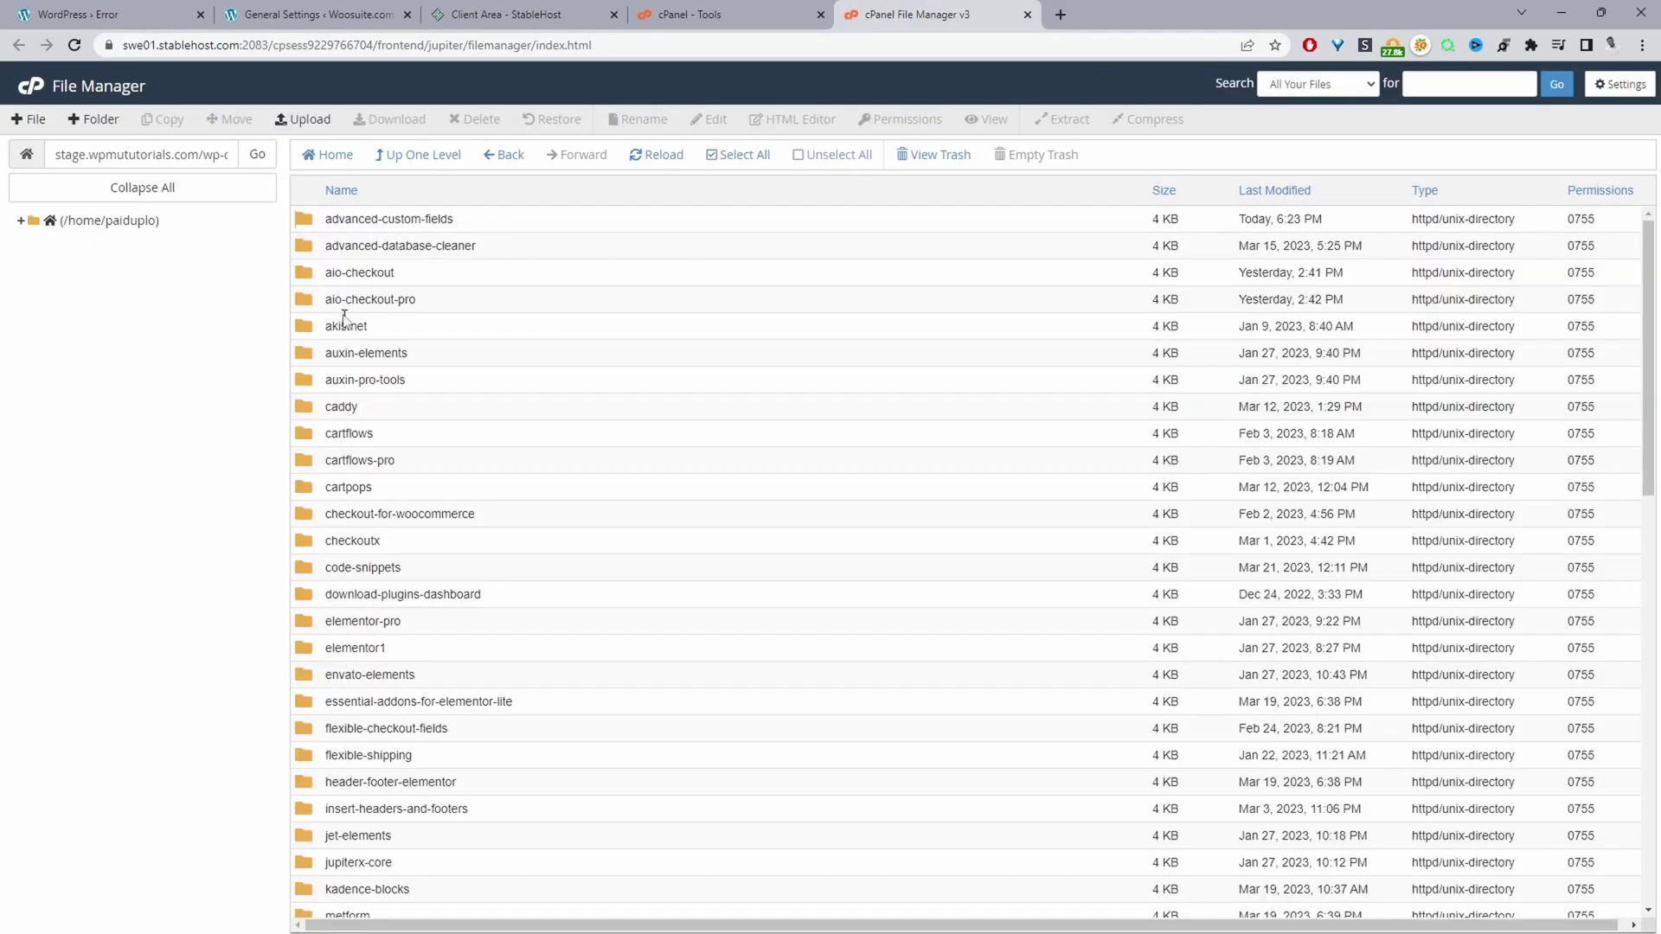
double_click(312, 219)
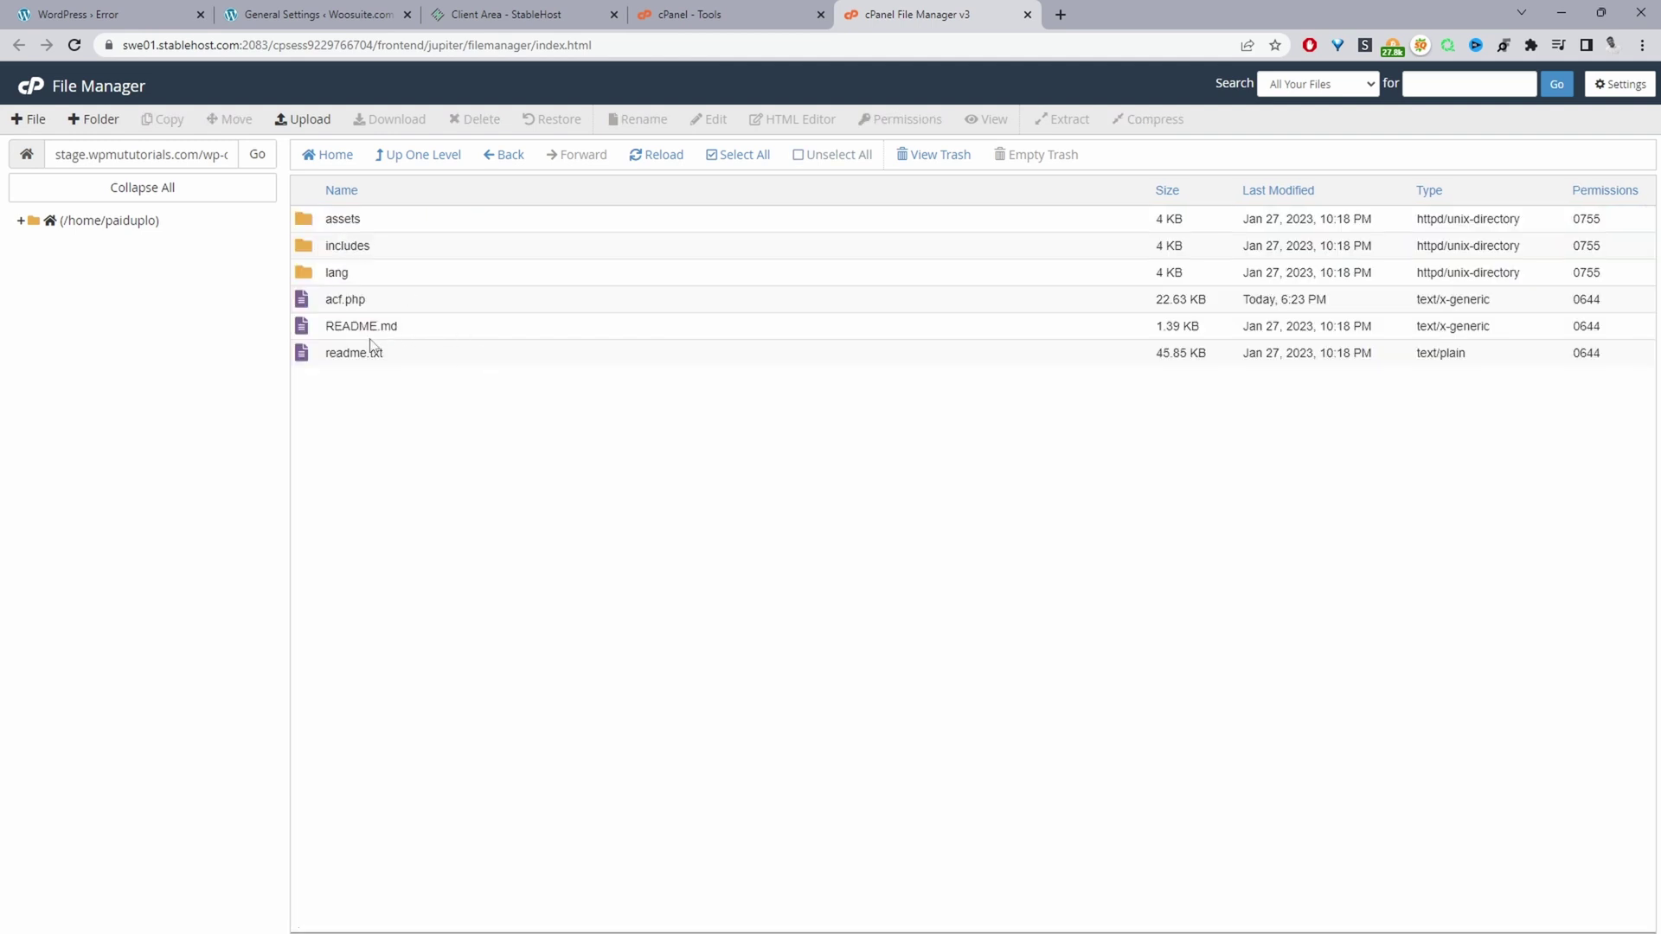
Open acf.php from the advanced-custom-fields folder for editing in the File Manager code editor.
click(329, 300)
right_click(340, 299)
mouse_move(342, 297)
mouse_down()
mouse_move(468, 374)
mouse_move(326, 296)
mouse_up()
right_click(308, 304)
right_click(313, 303)
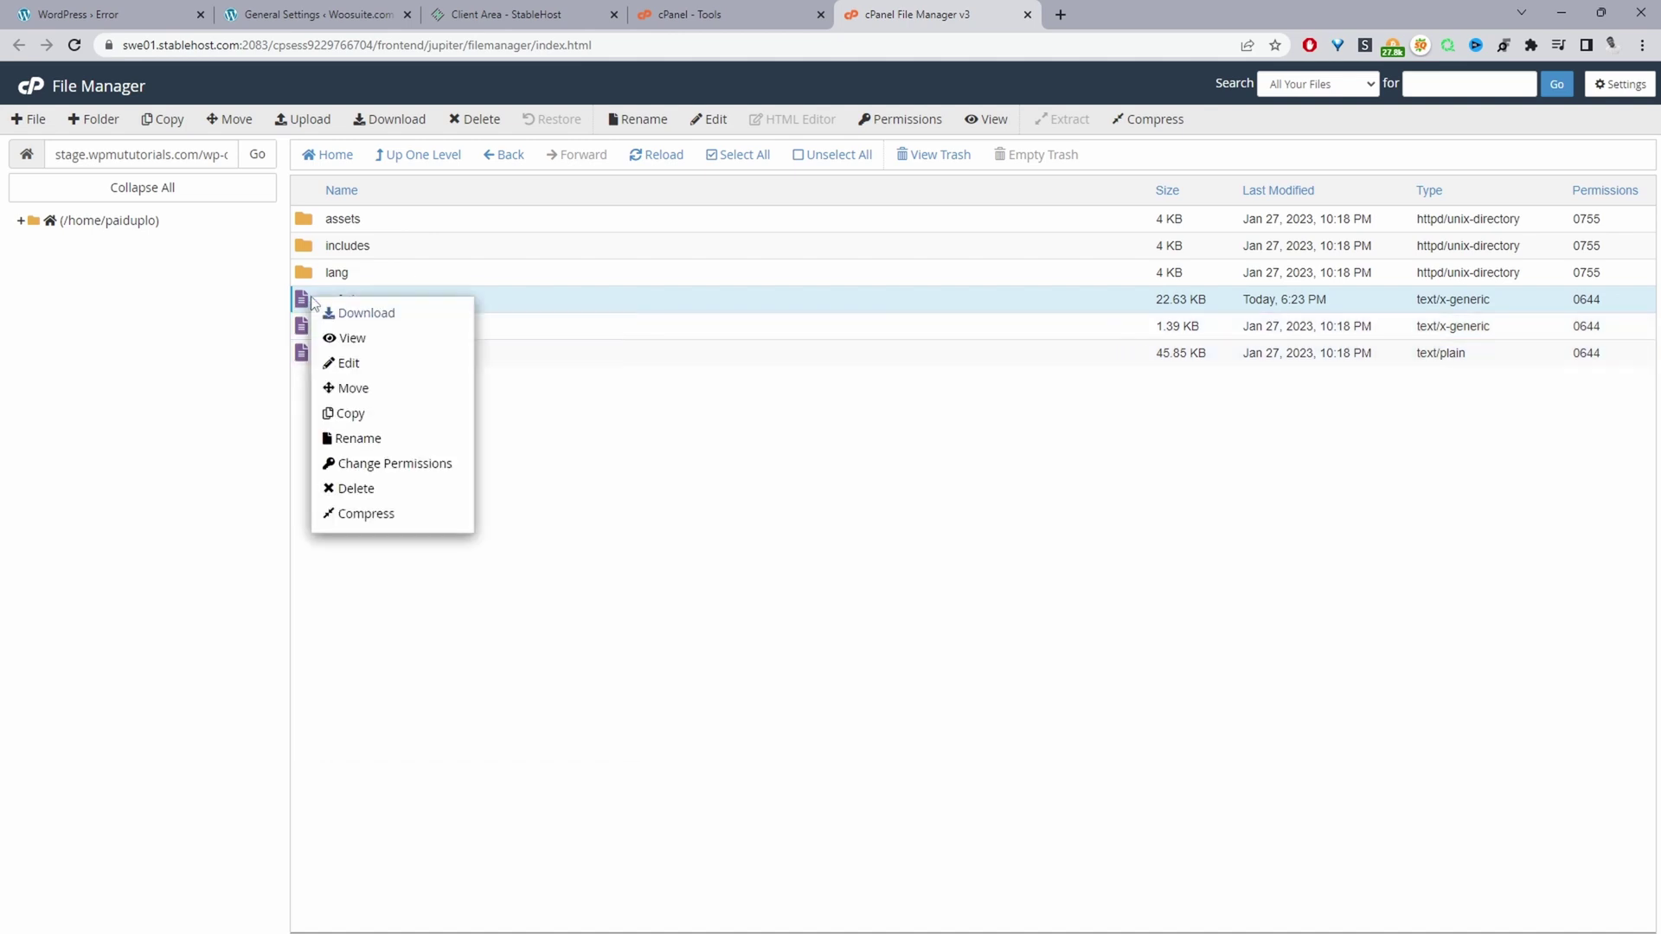
click(356, 363)
click(987, 629)
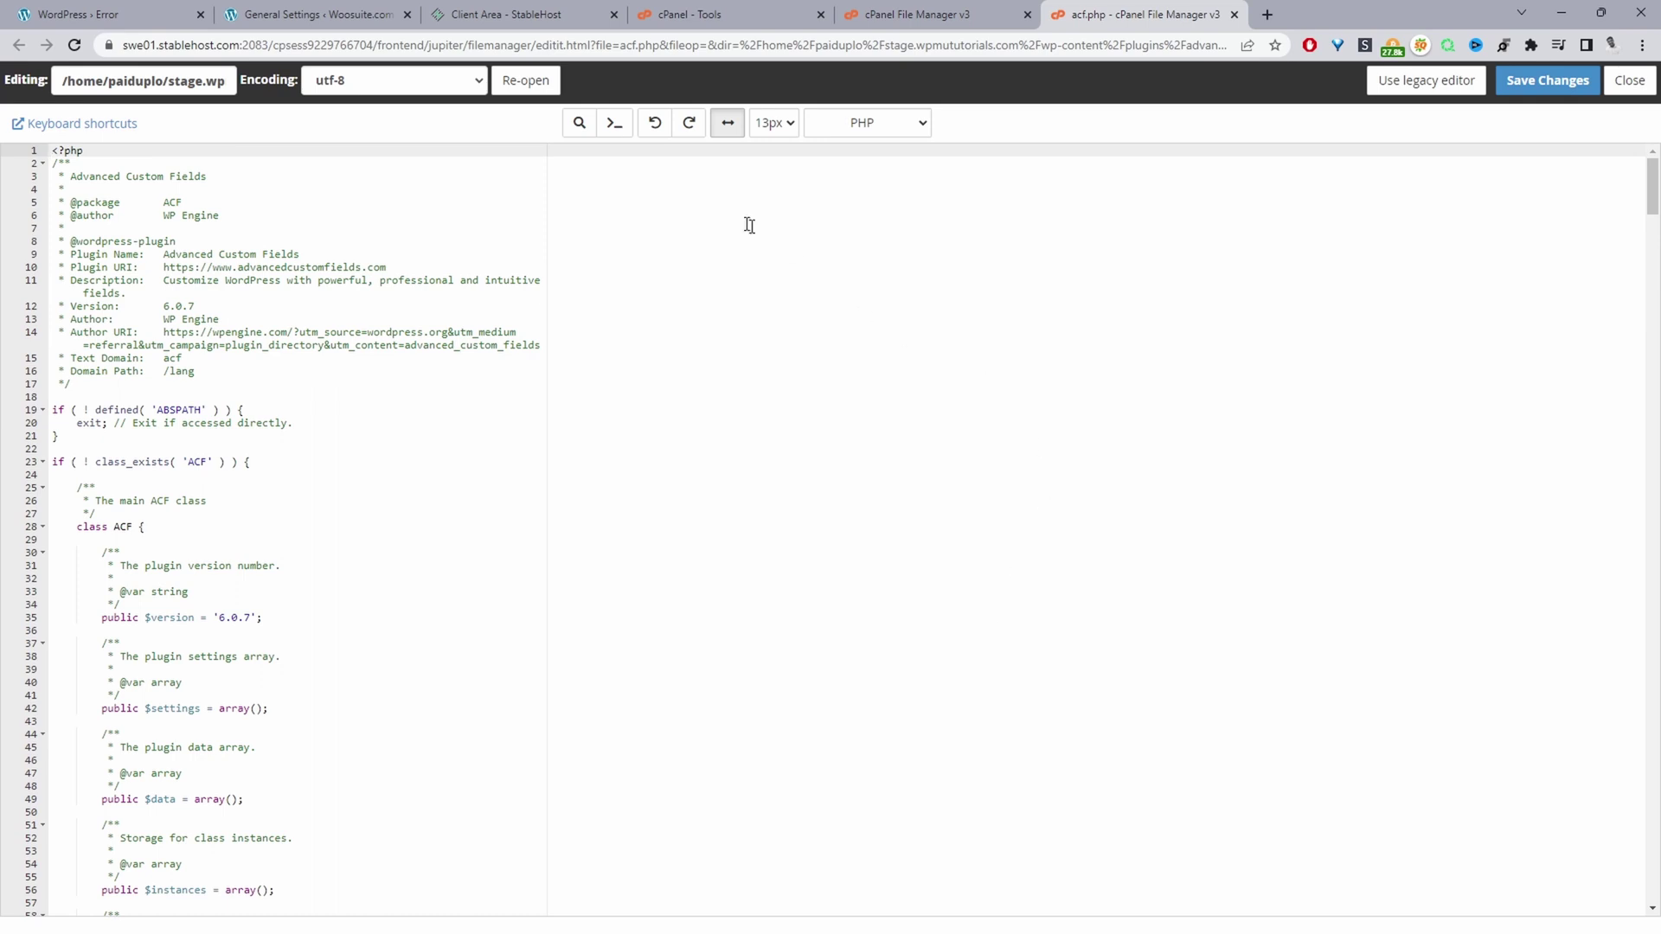
Recheck the parse error on the WordPress error page for the faulty file and its line number.
click(133, 16)
drag(967, 570, 456, 143)
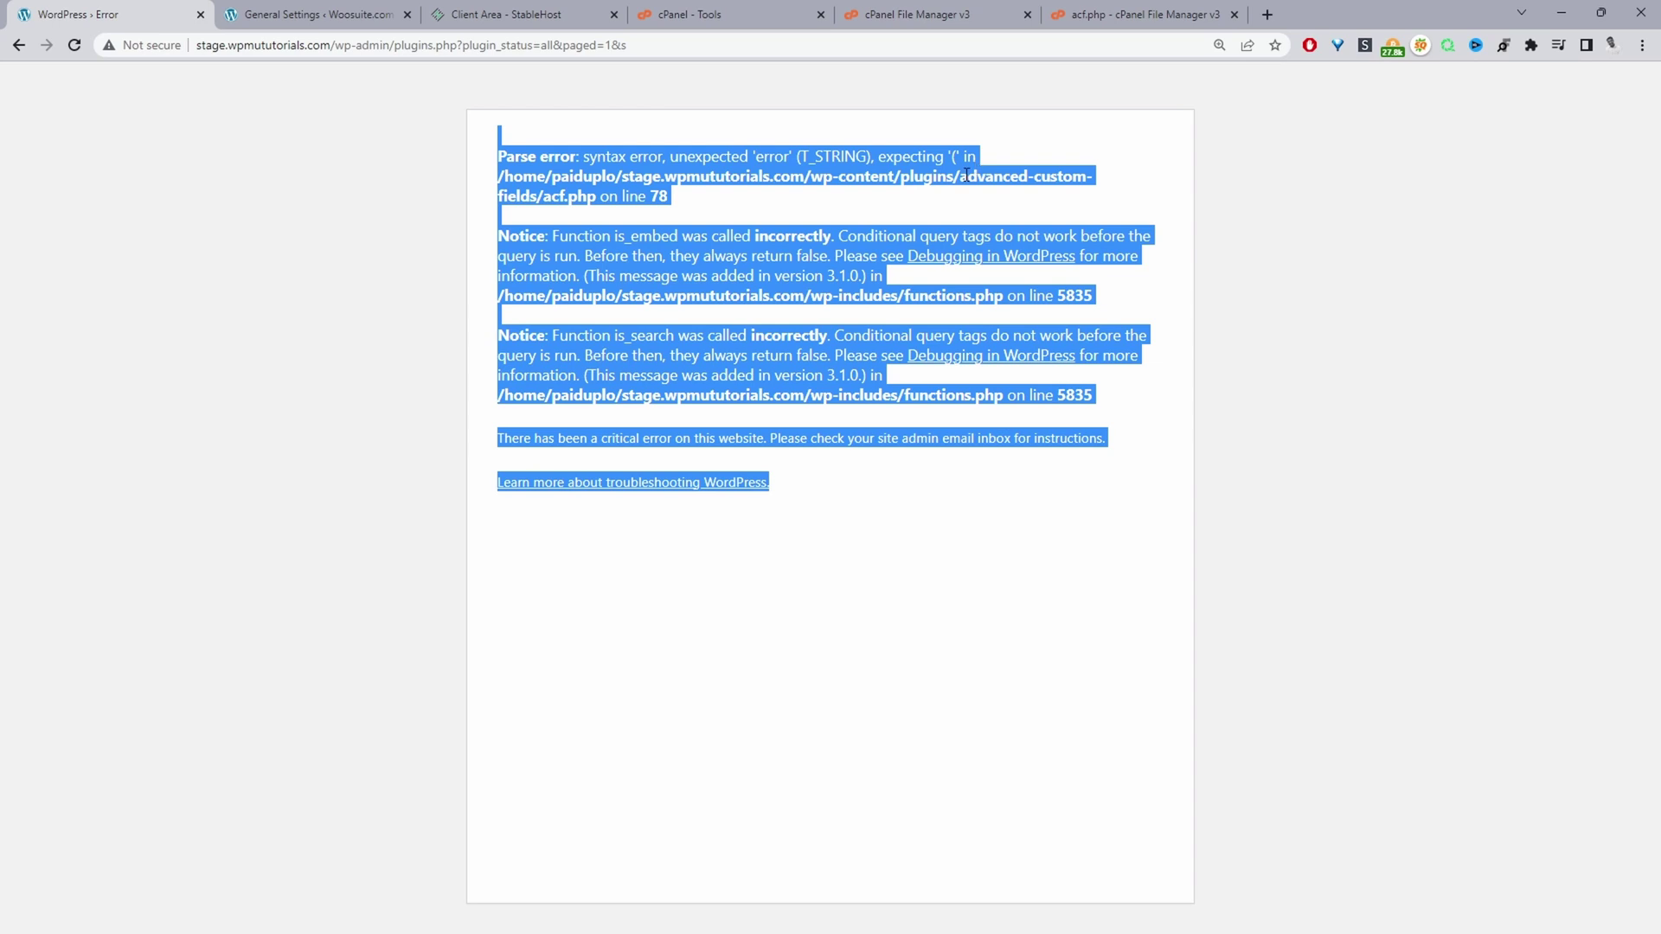
click(1062, 177)
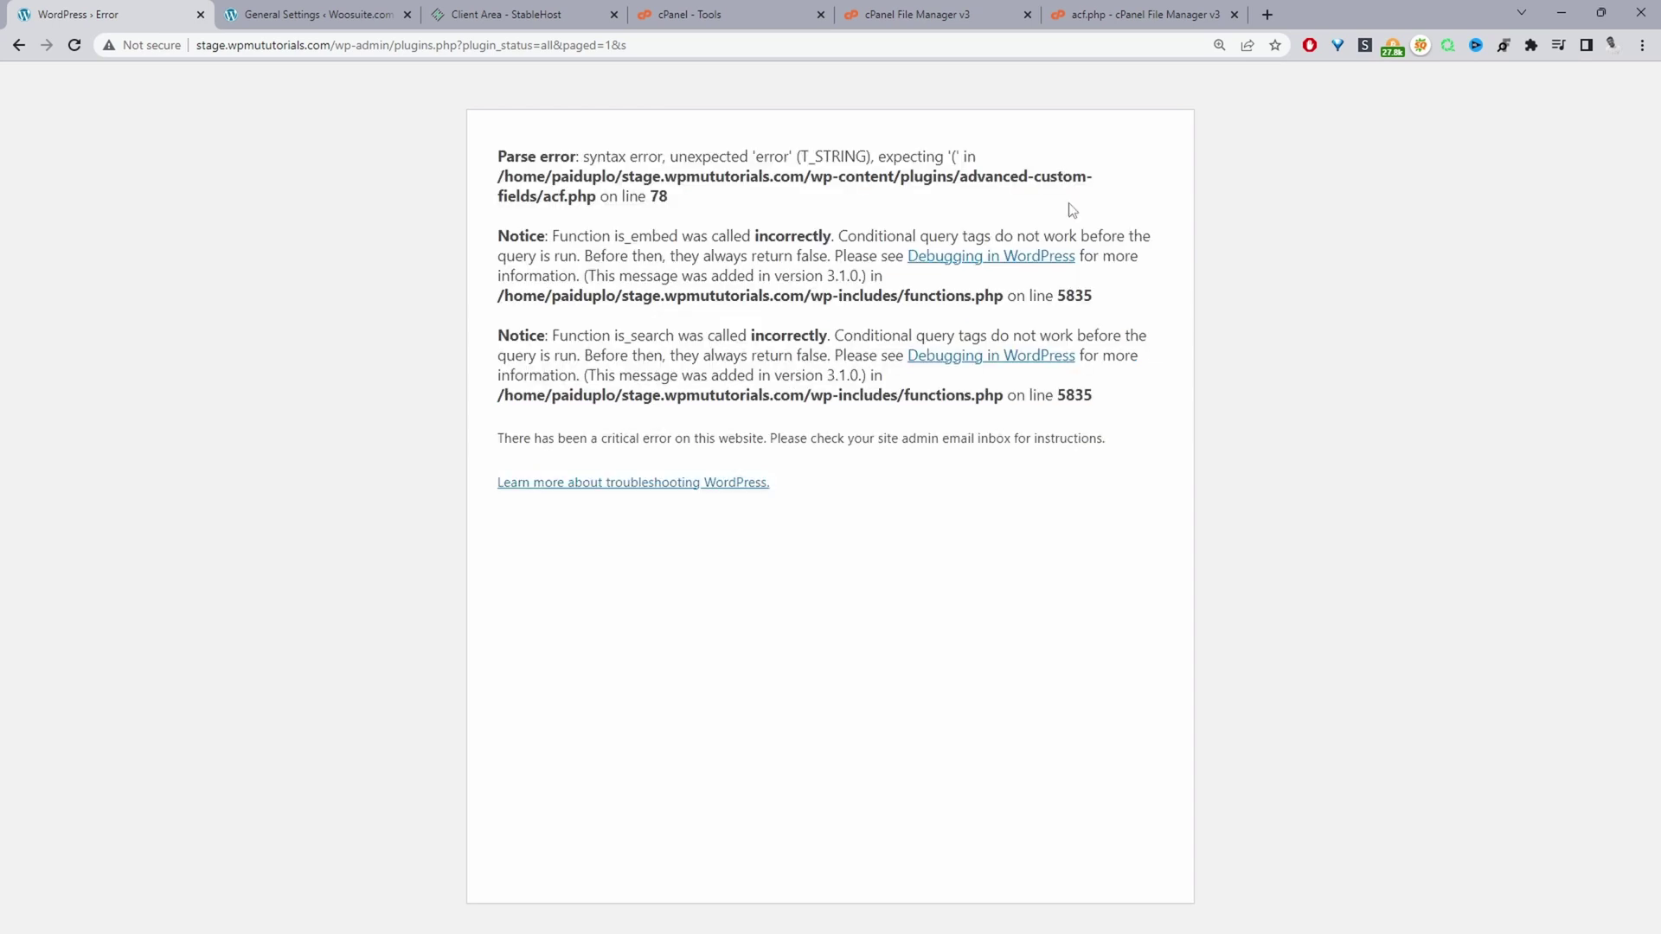
Delete the stray words "test error" from the function declaration on line 78 of acf.php, and close the editor without saving.
click(1073, 14)
scroll(655, 389, down, 2)
scroll(502, 475, down, 7)
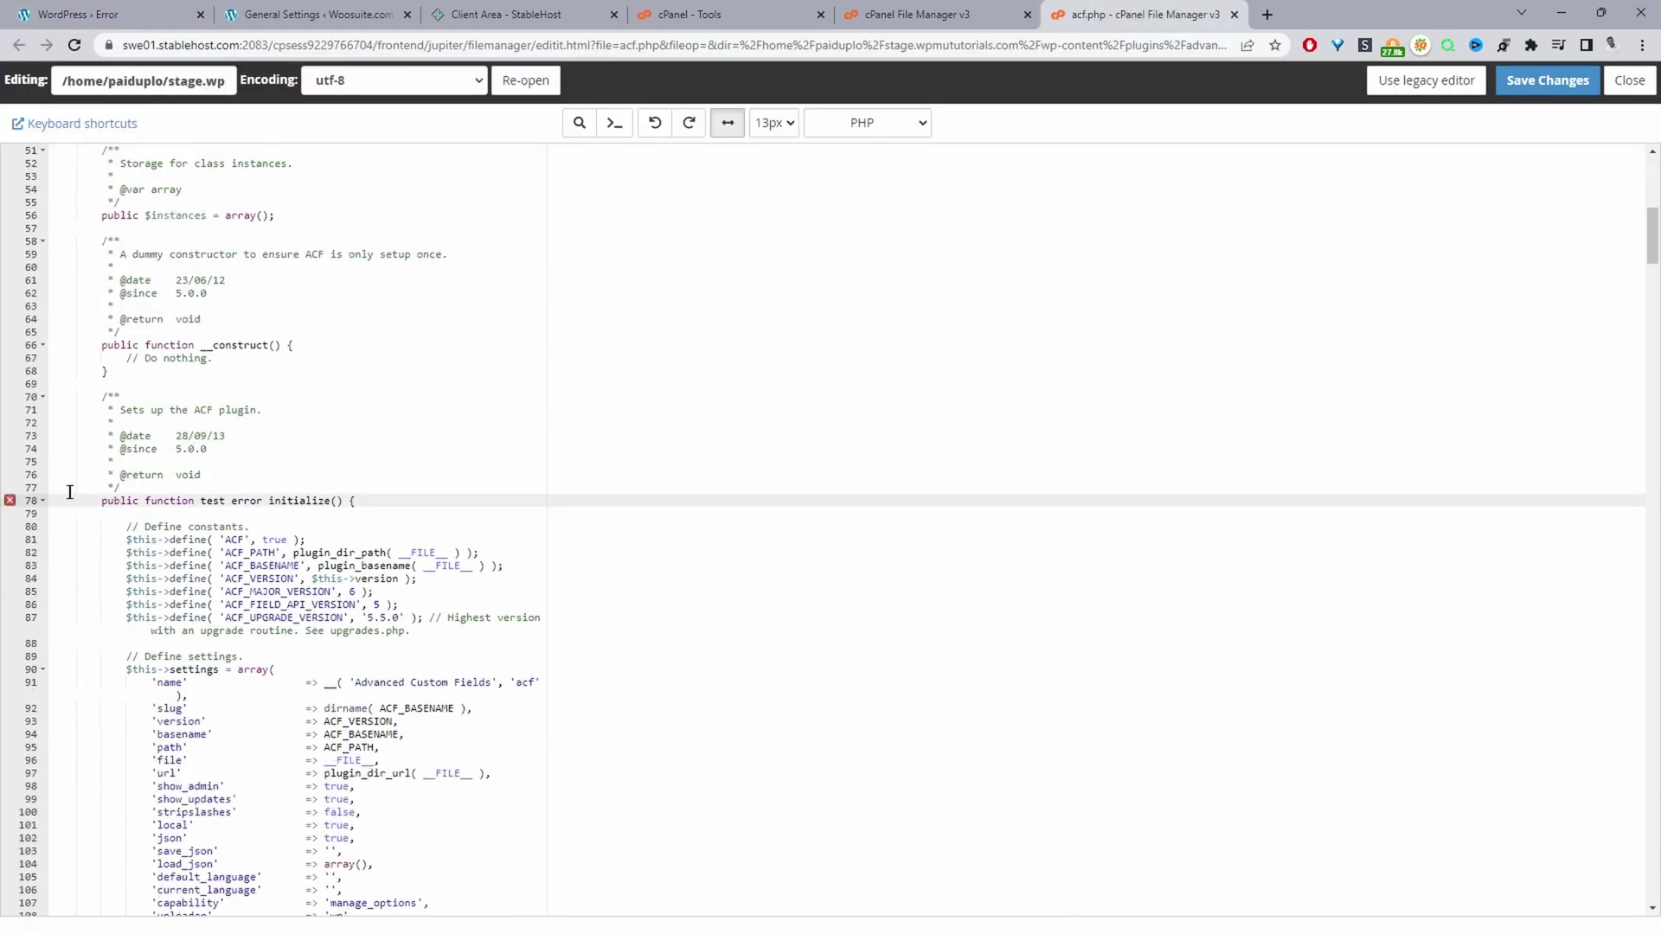
drag(201, 502, 270, 500)
key(BackSpace)
click(1630, 79)
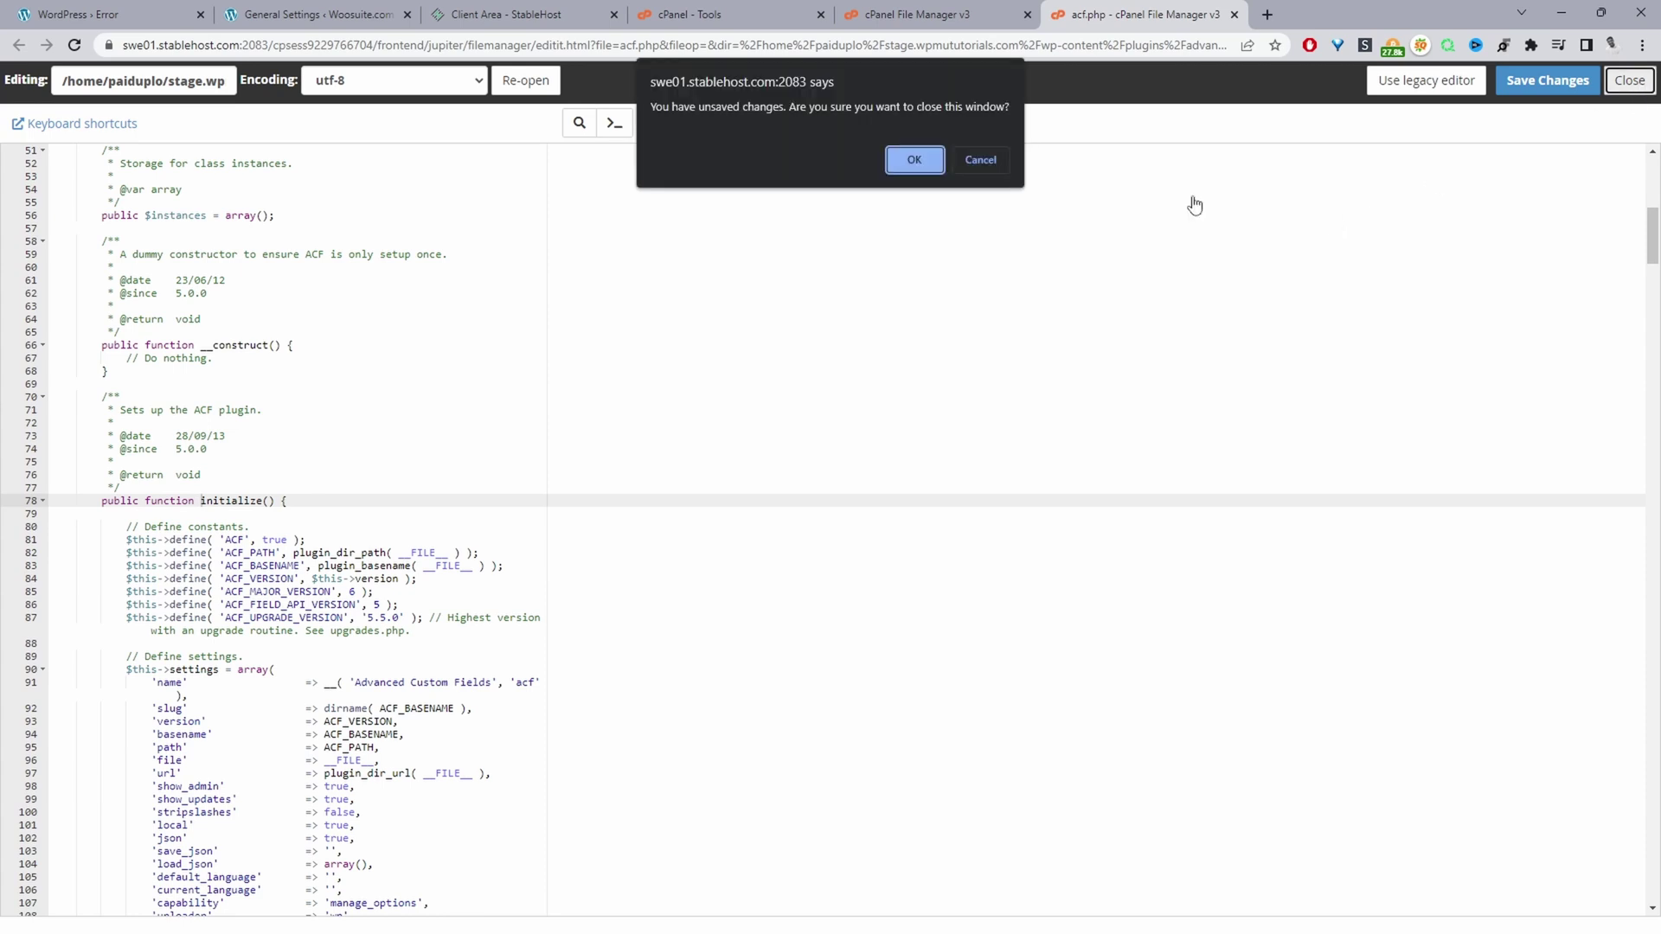
click(914, 159)
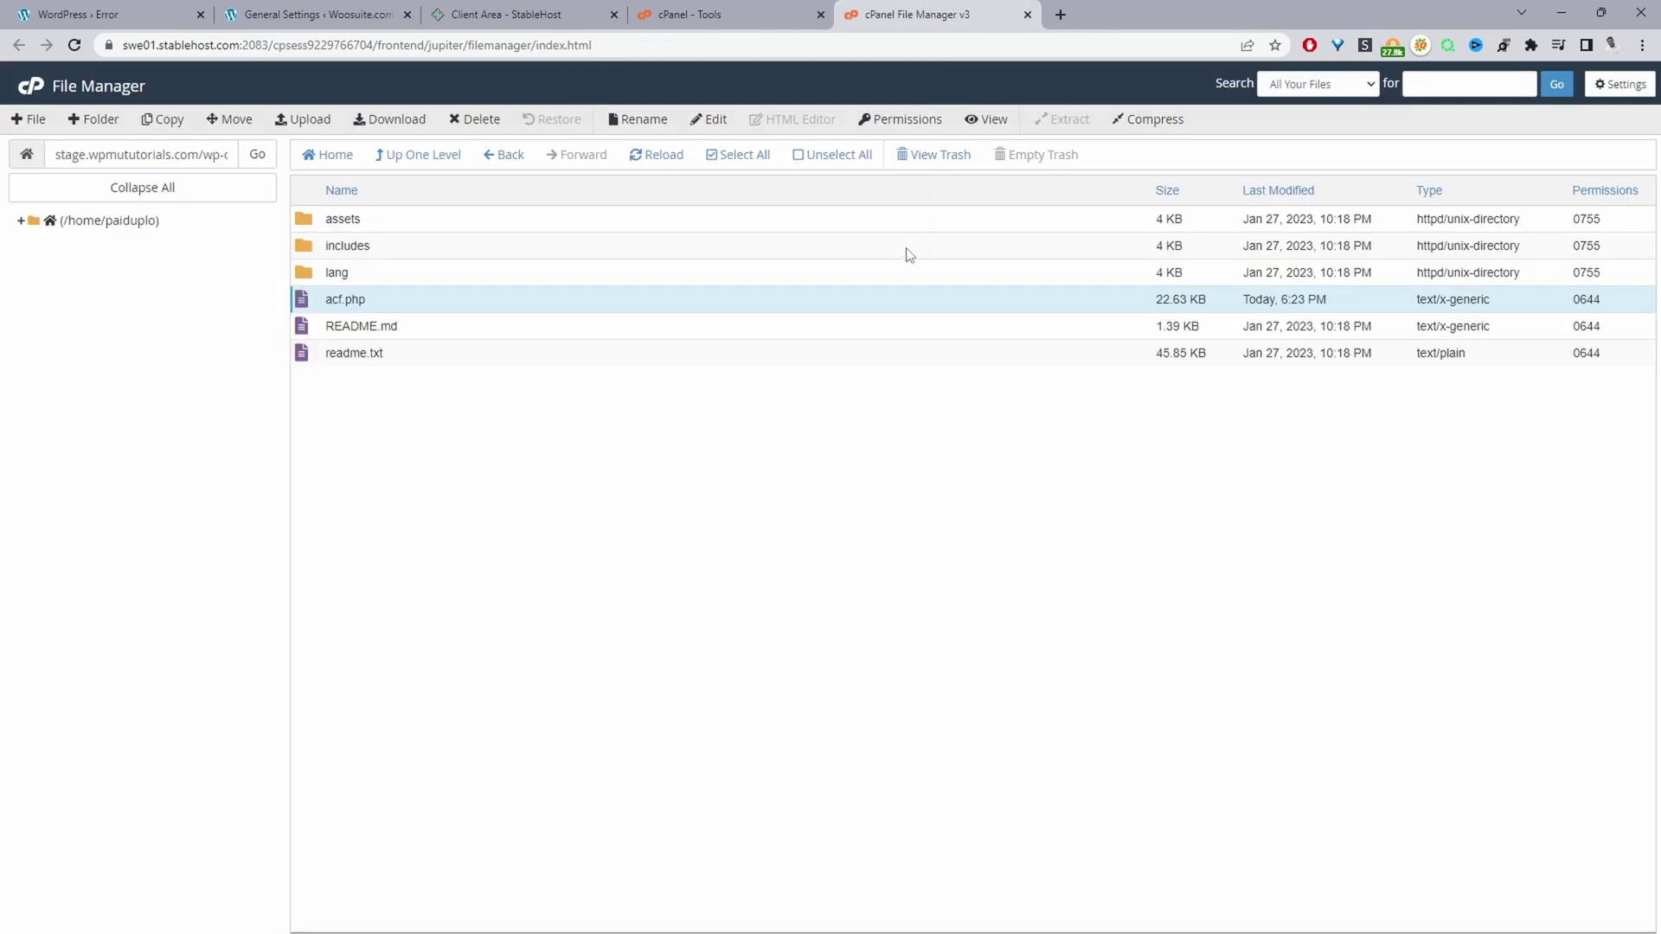
Go up to the plugins folder and rename advanced-custom-fields to advanced-custom-fields1.
click(432, 159)
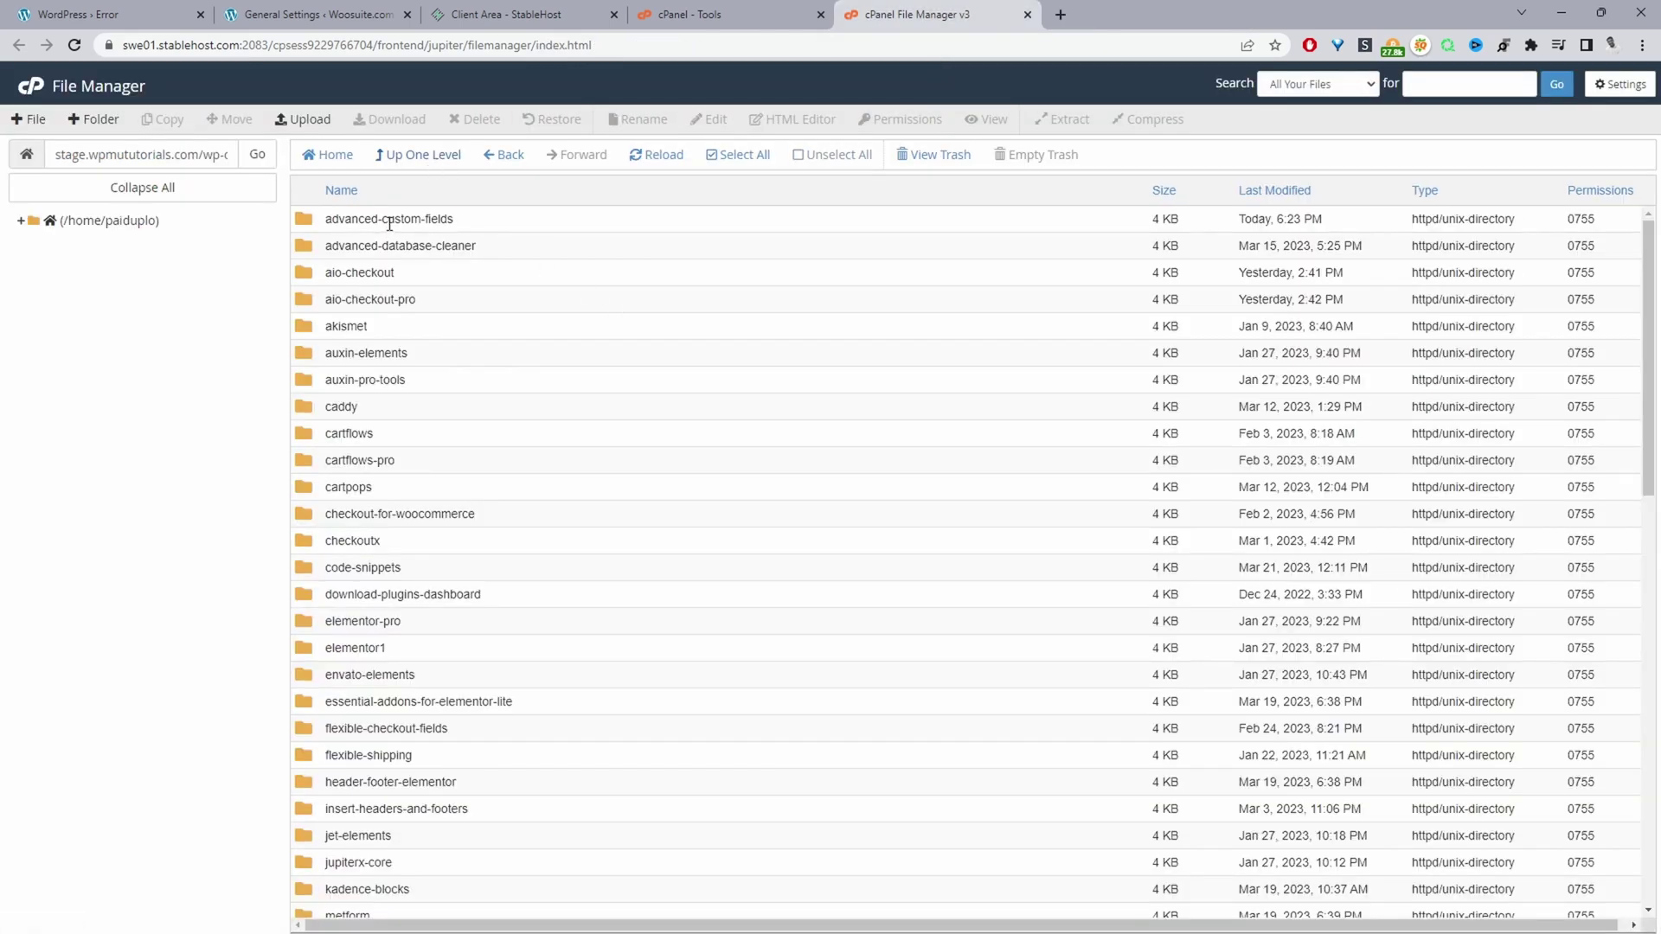
click(388, 222)
right_click(427, 223)
click(407, 222)
right_click(396, 221)
right_click(385, 218)
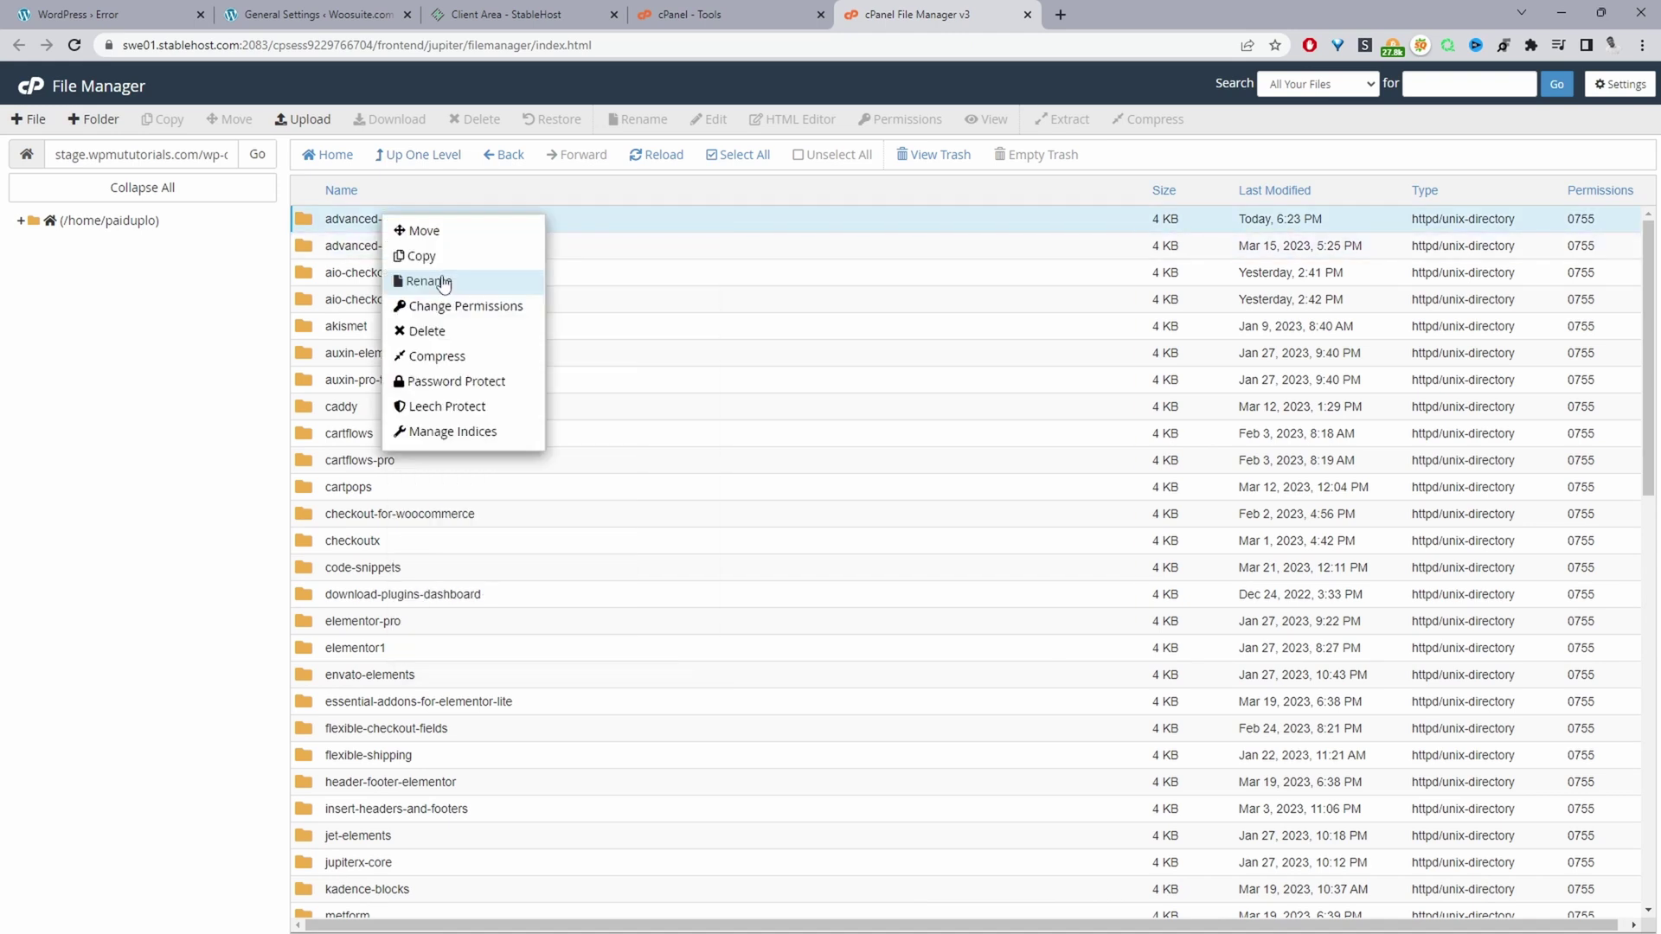
click(428, 281)
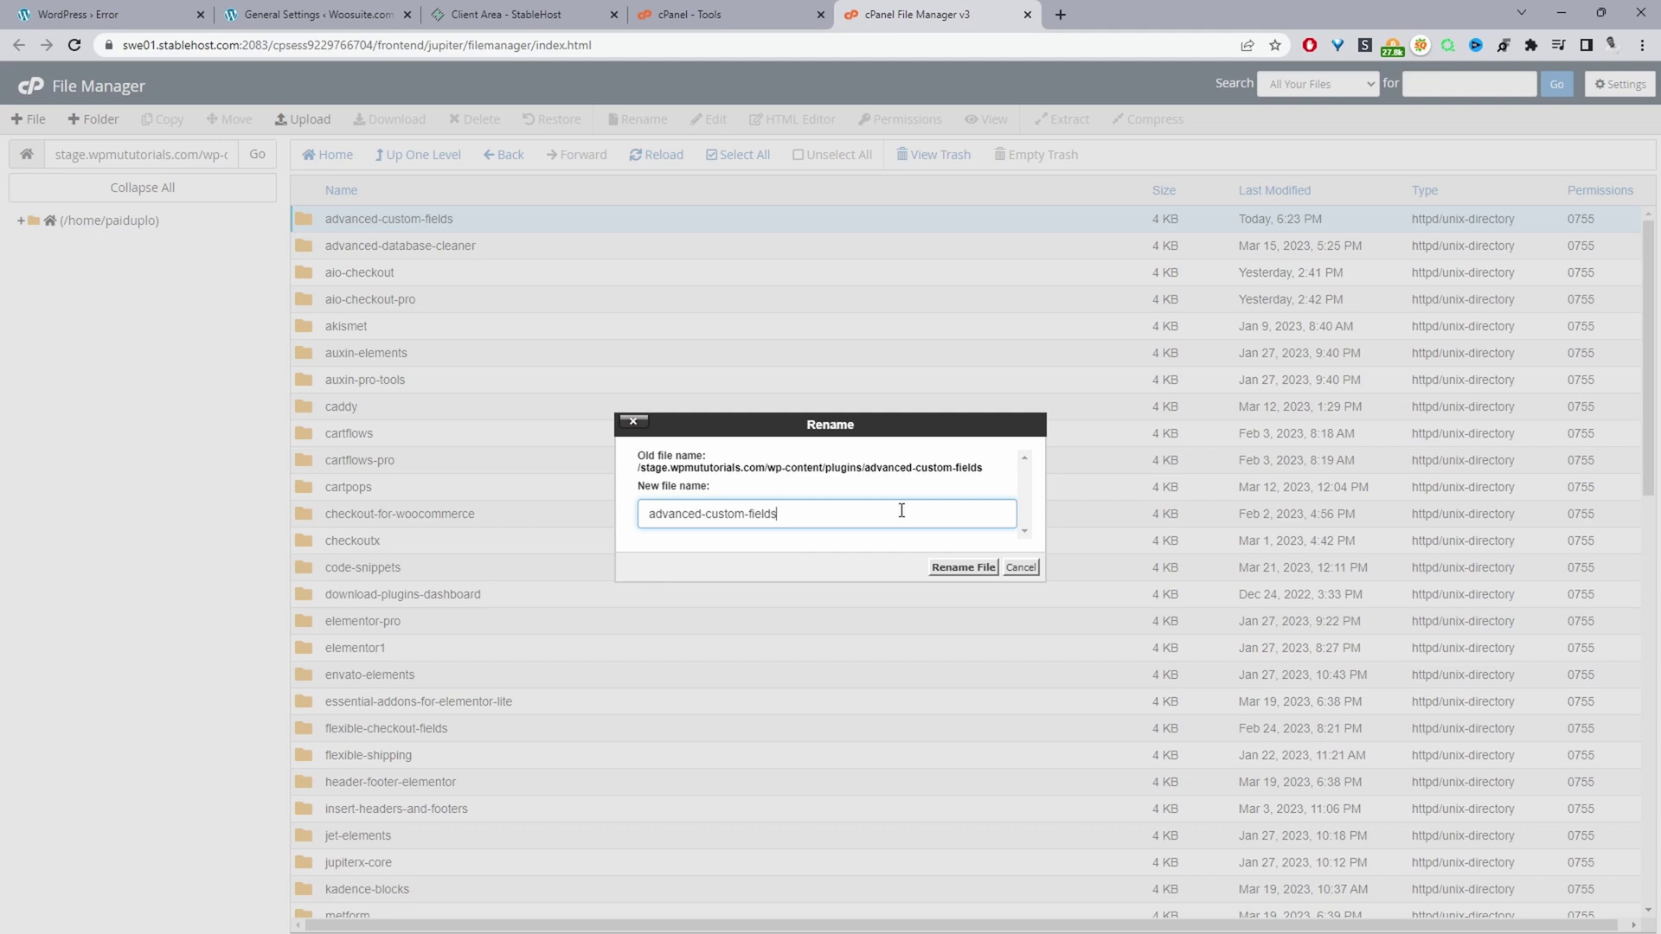
text(1)
click(962, 568)
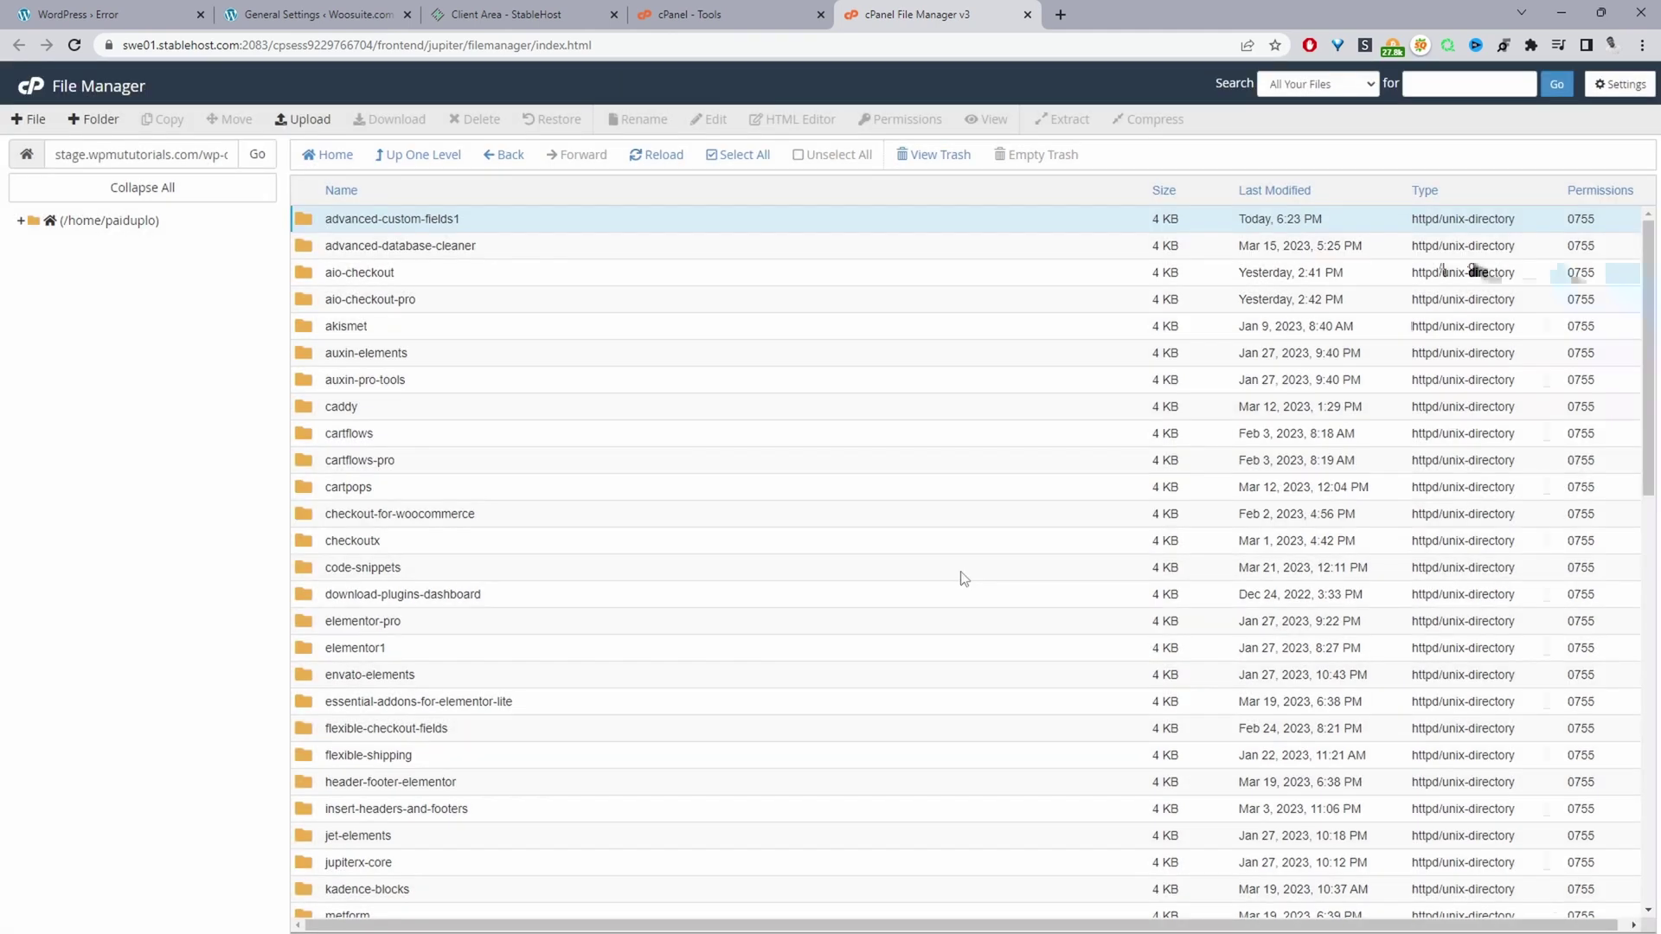
Reload the WordPress plugins page to check whether the site loads, and return to File Manager.
click(118, 11)
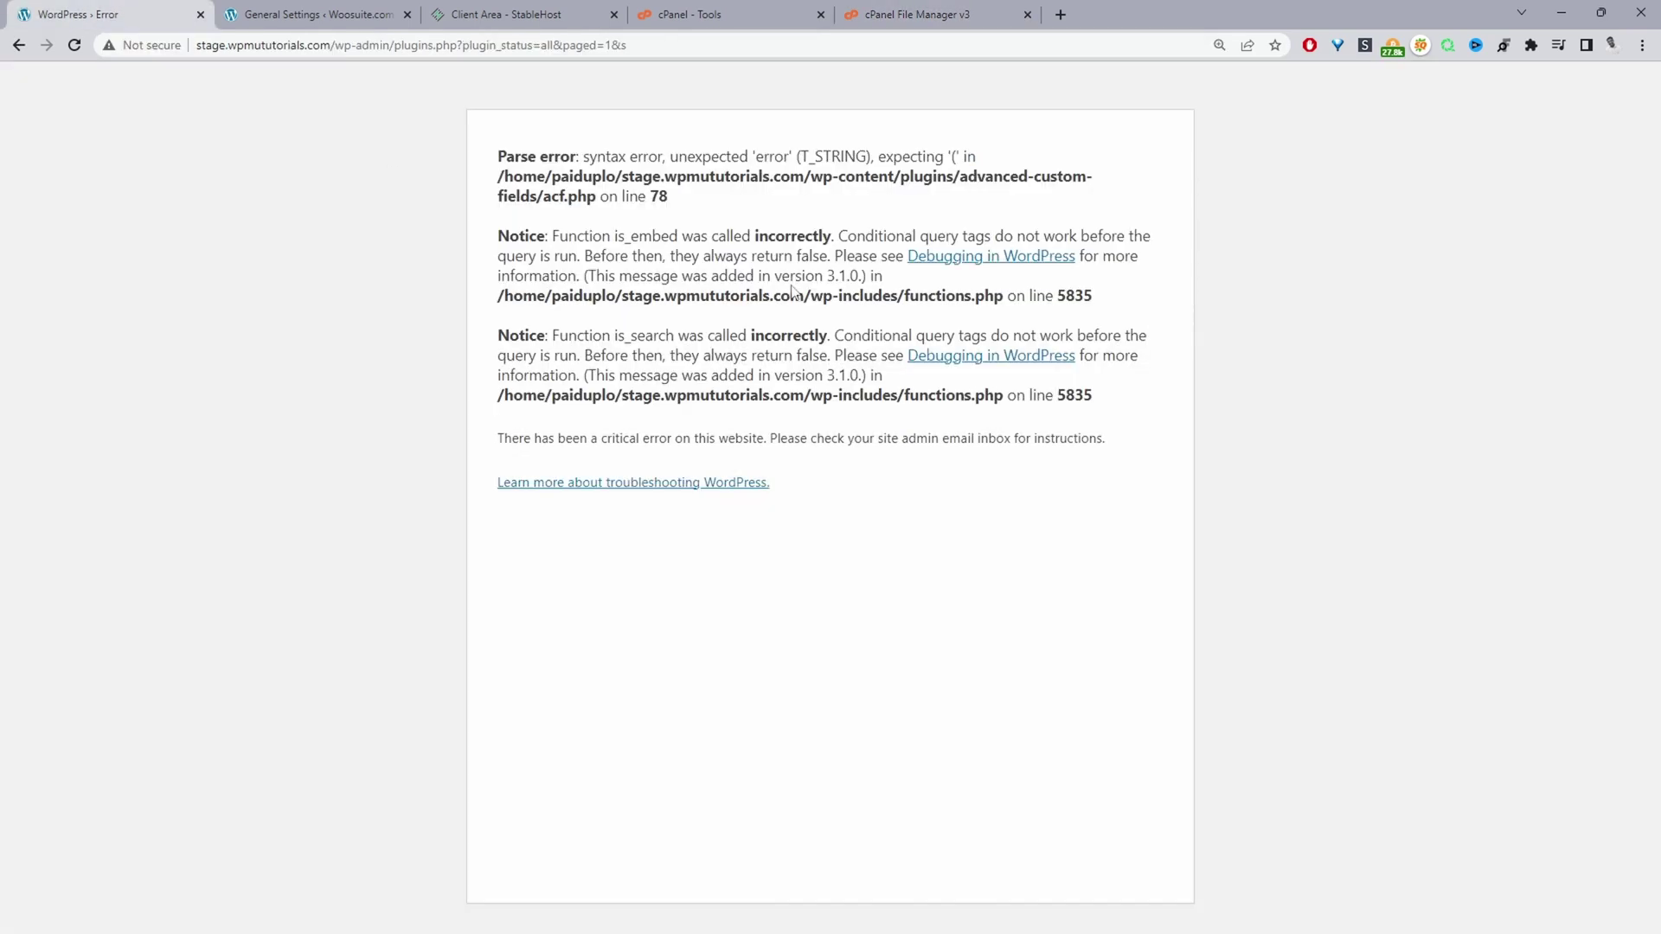
click(75, 45)
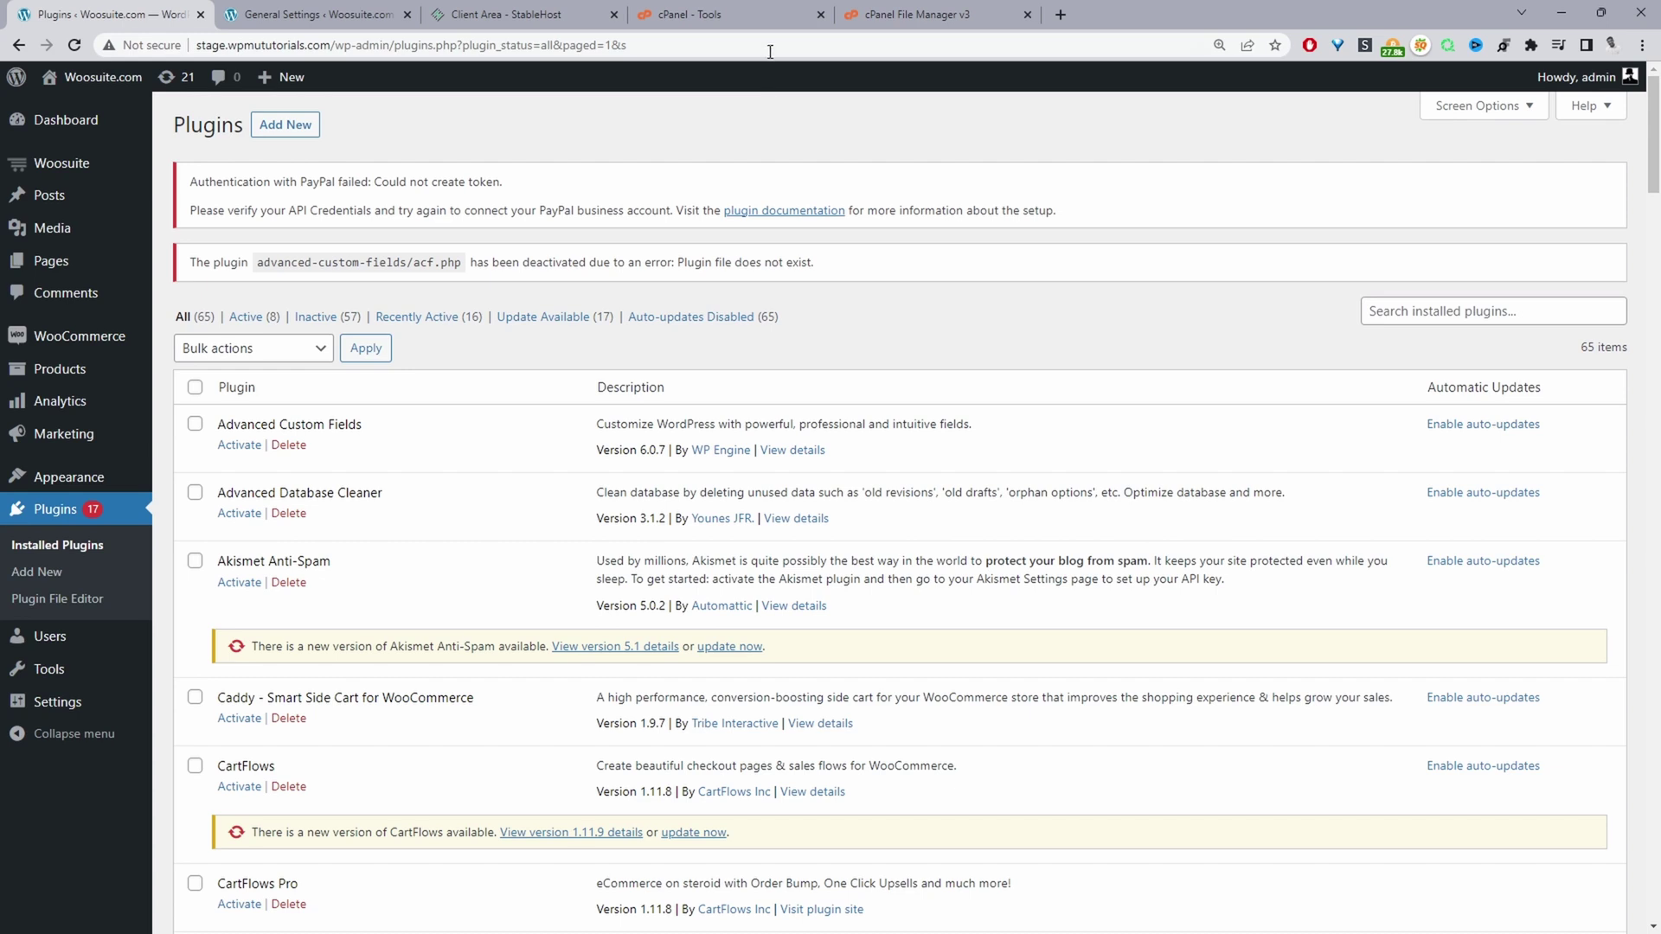
click(765, 14)
click(897, 9)
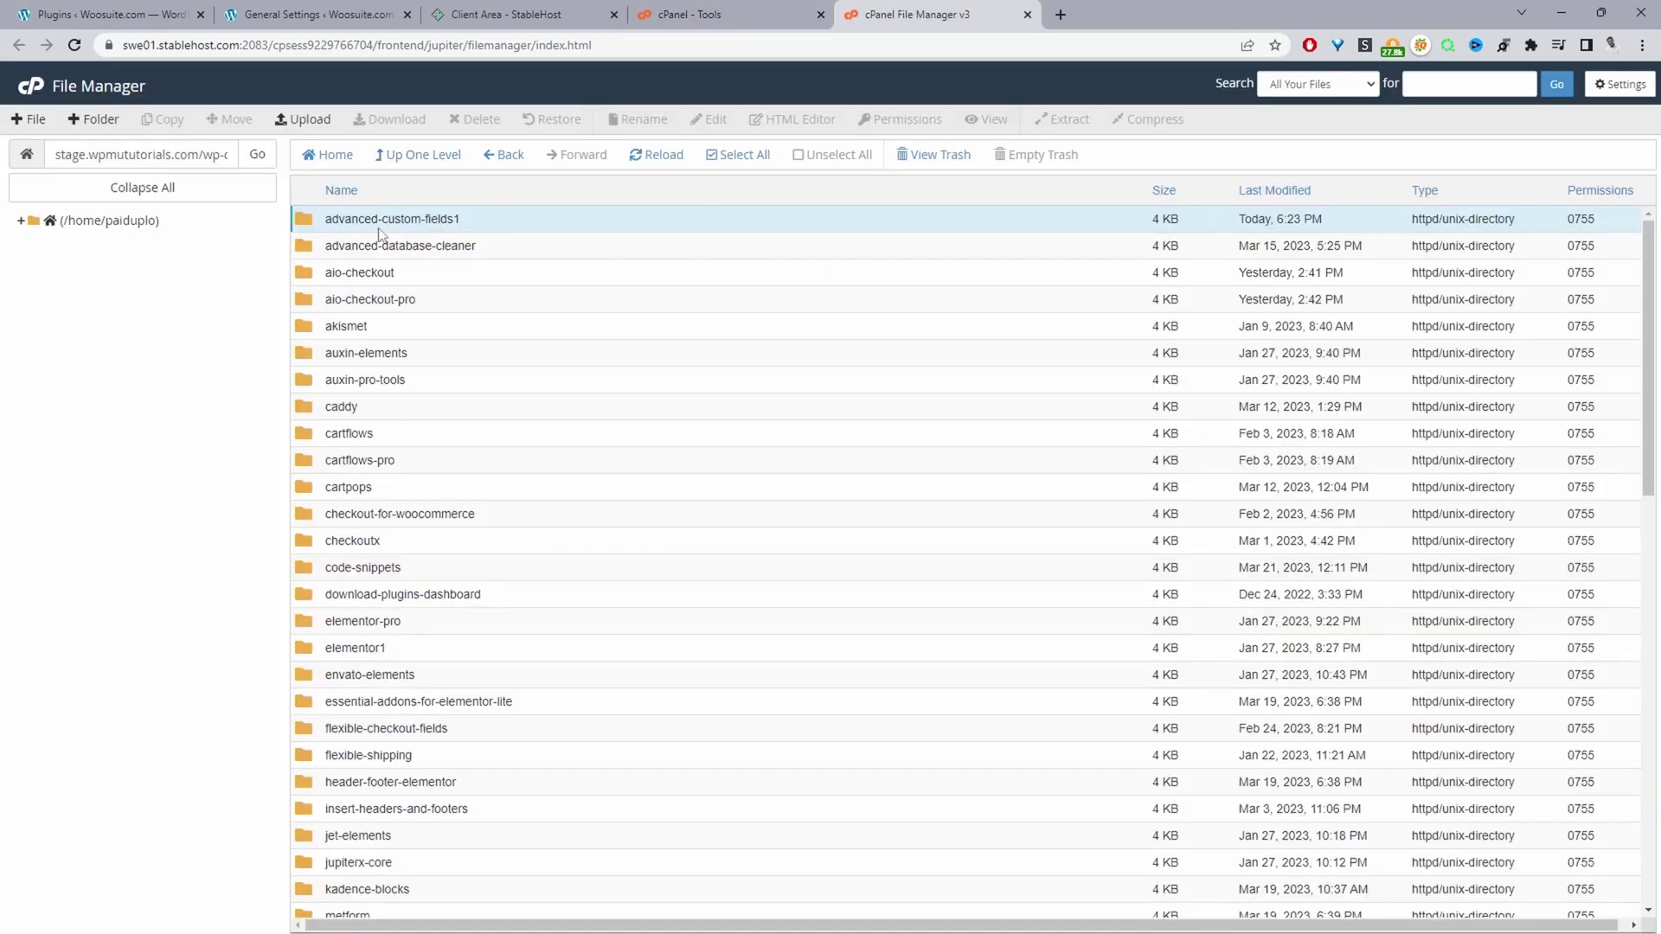
Go up to wp-content and try to rename the plugins folder to plugins1.
click(424, 158)
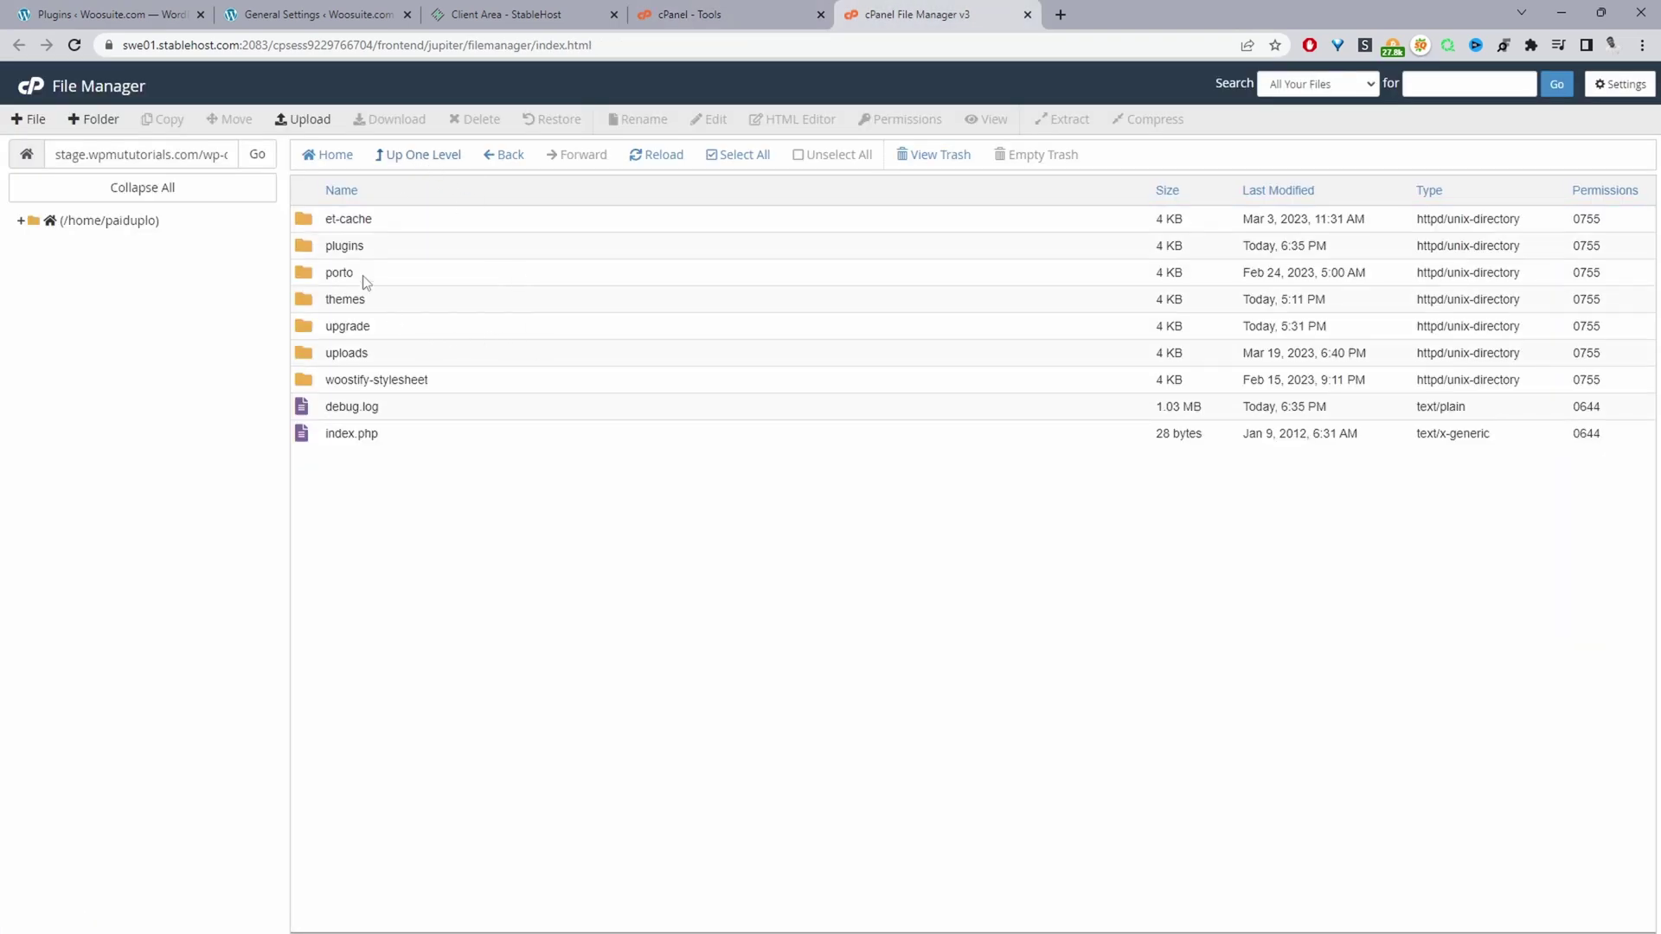
right_click(350, 246)
click(346, 249)
right_click(346, 248)
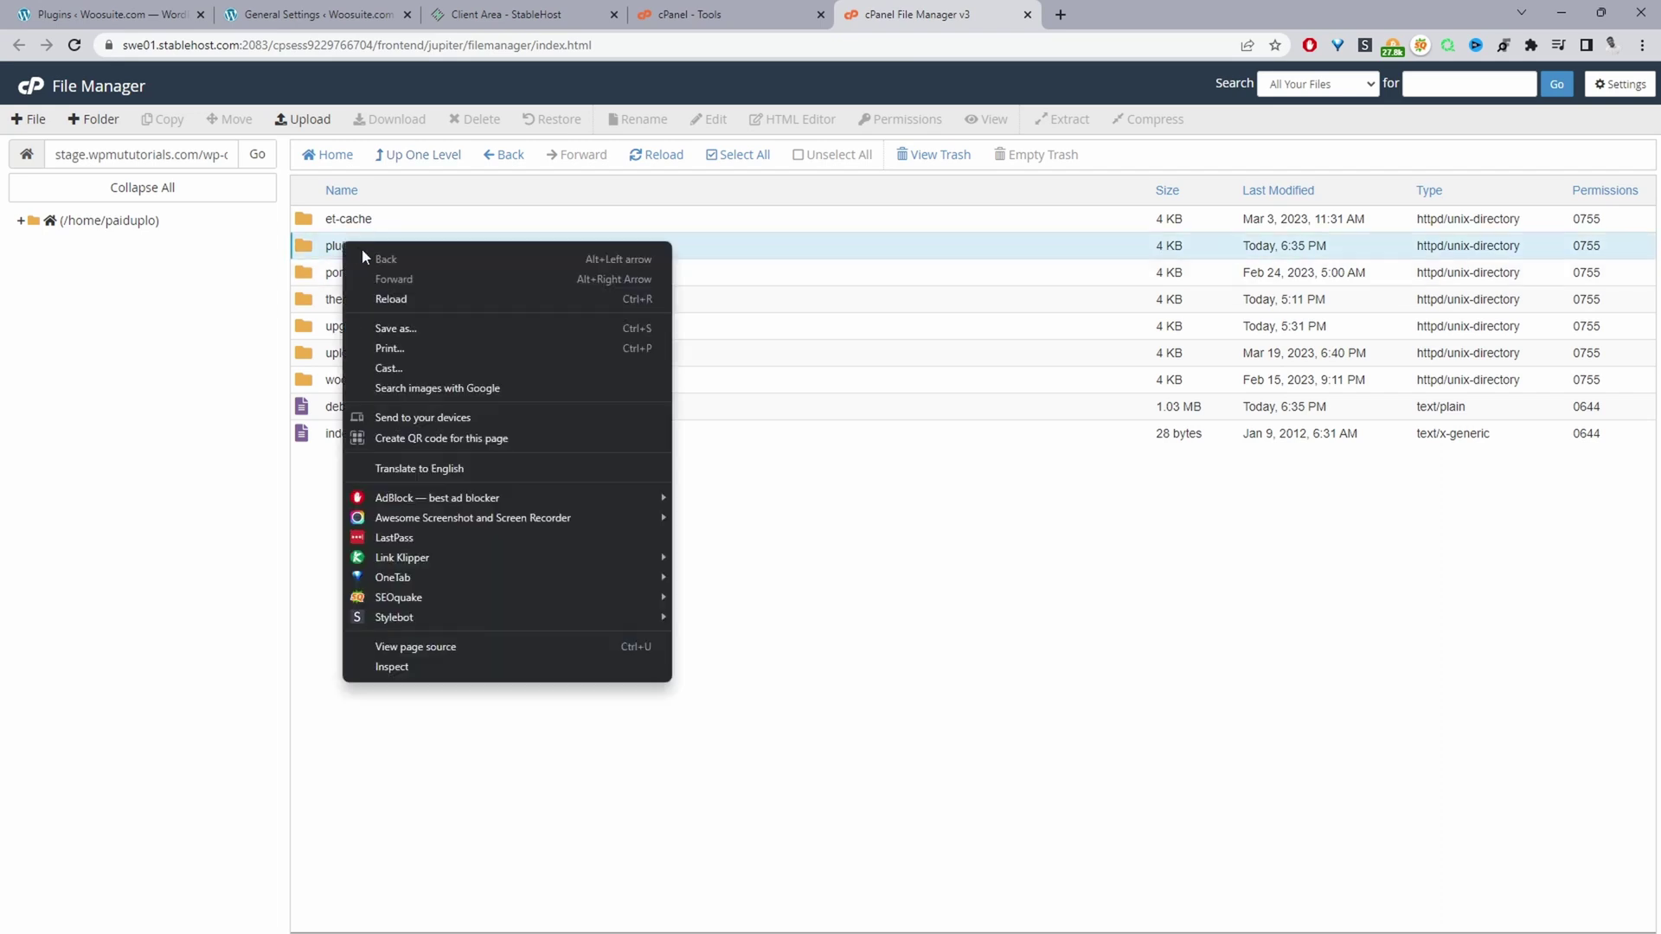
right_click(333, 247)
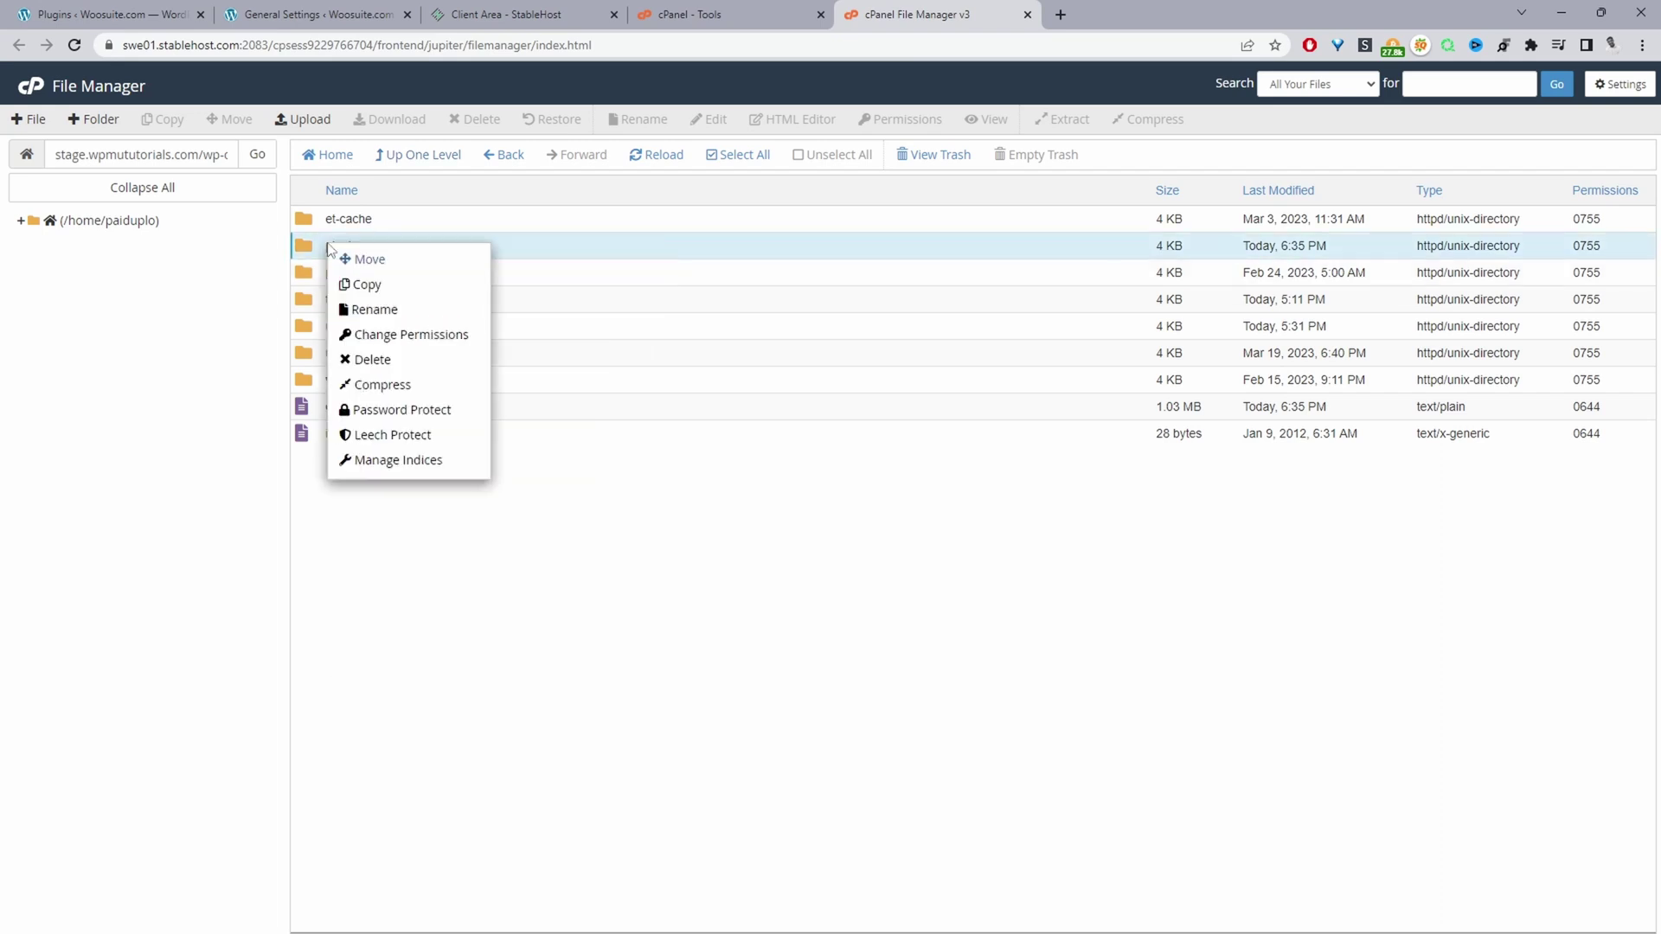
click(373, 310)
text(1)
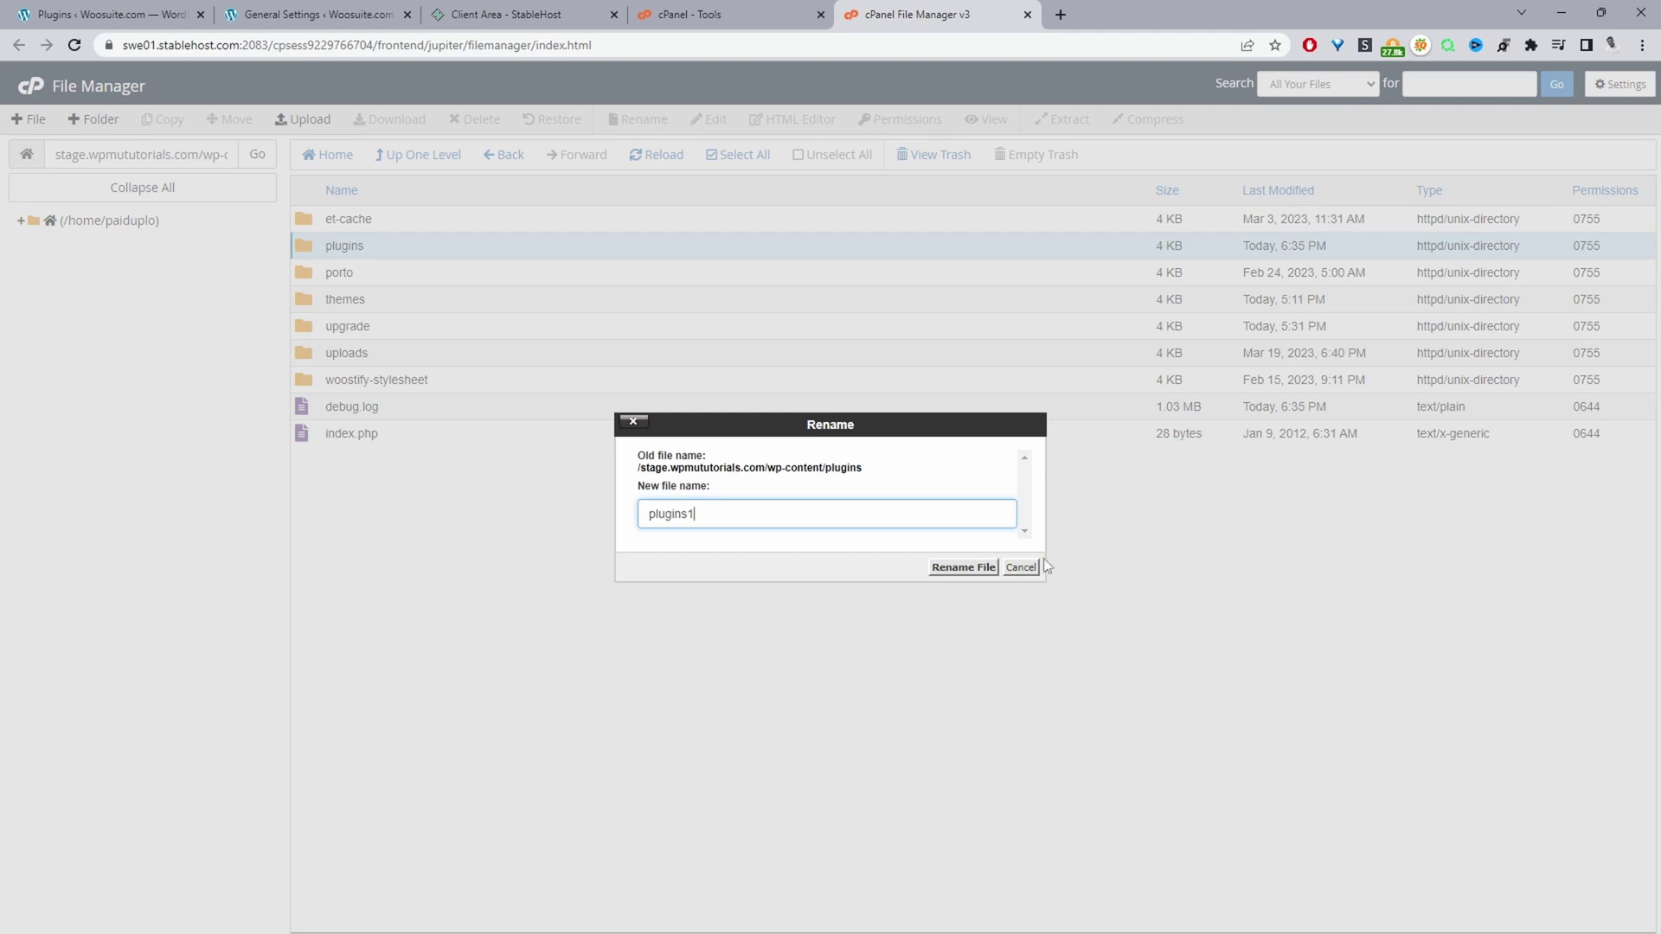
click(974, 573)
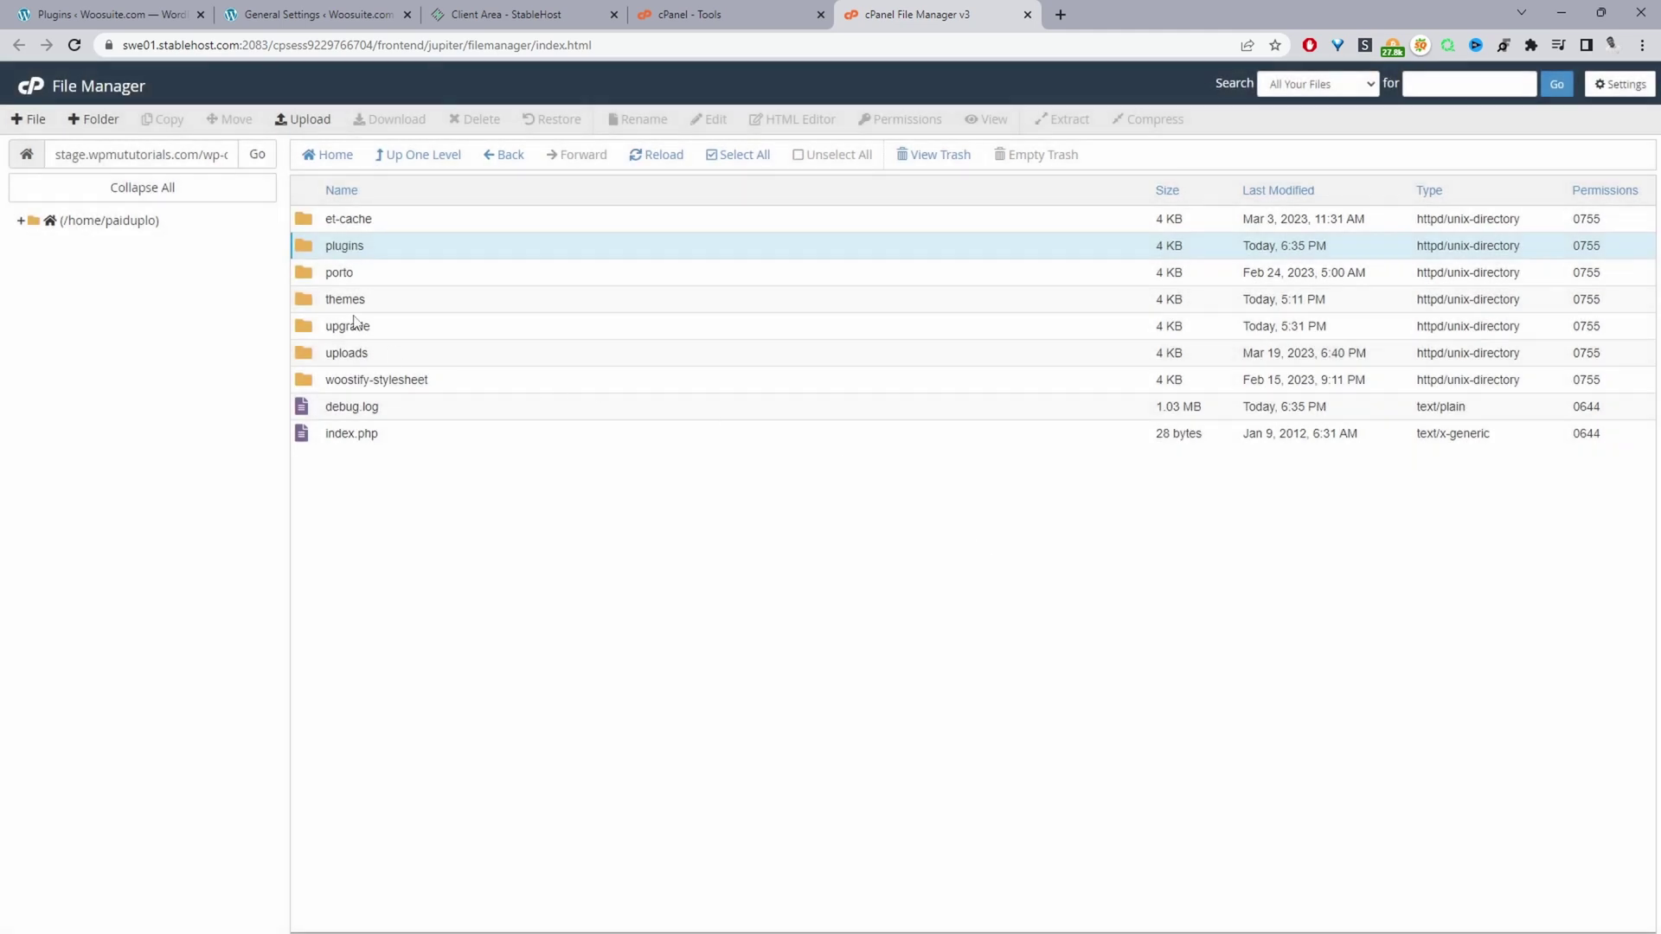
right_click(346, 303)
click(348, 303)
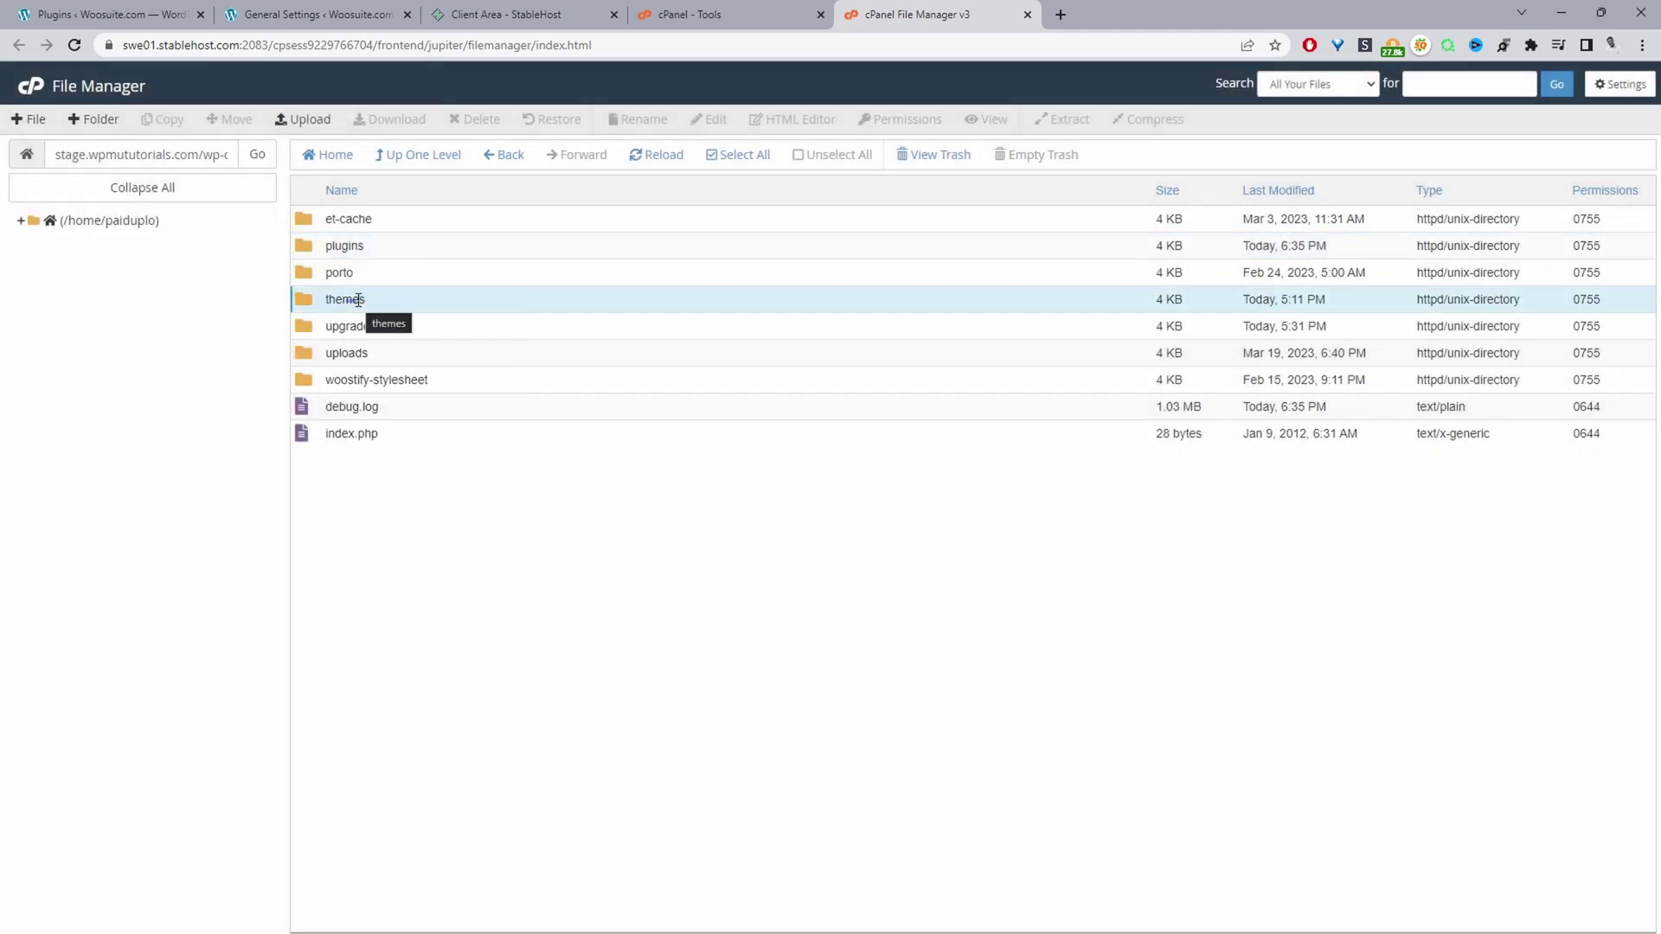
right_click(357, 300)
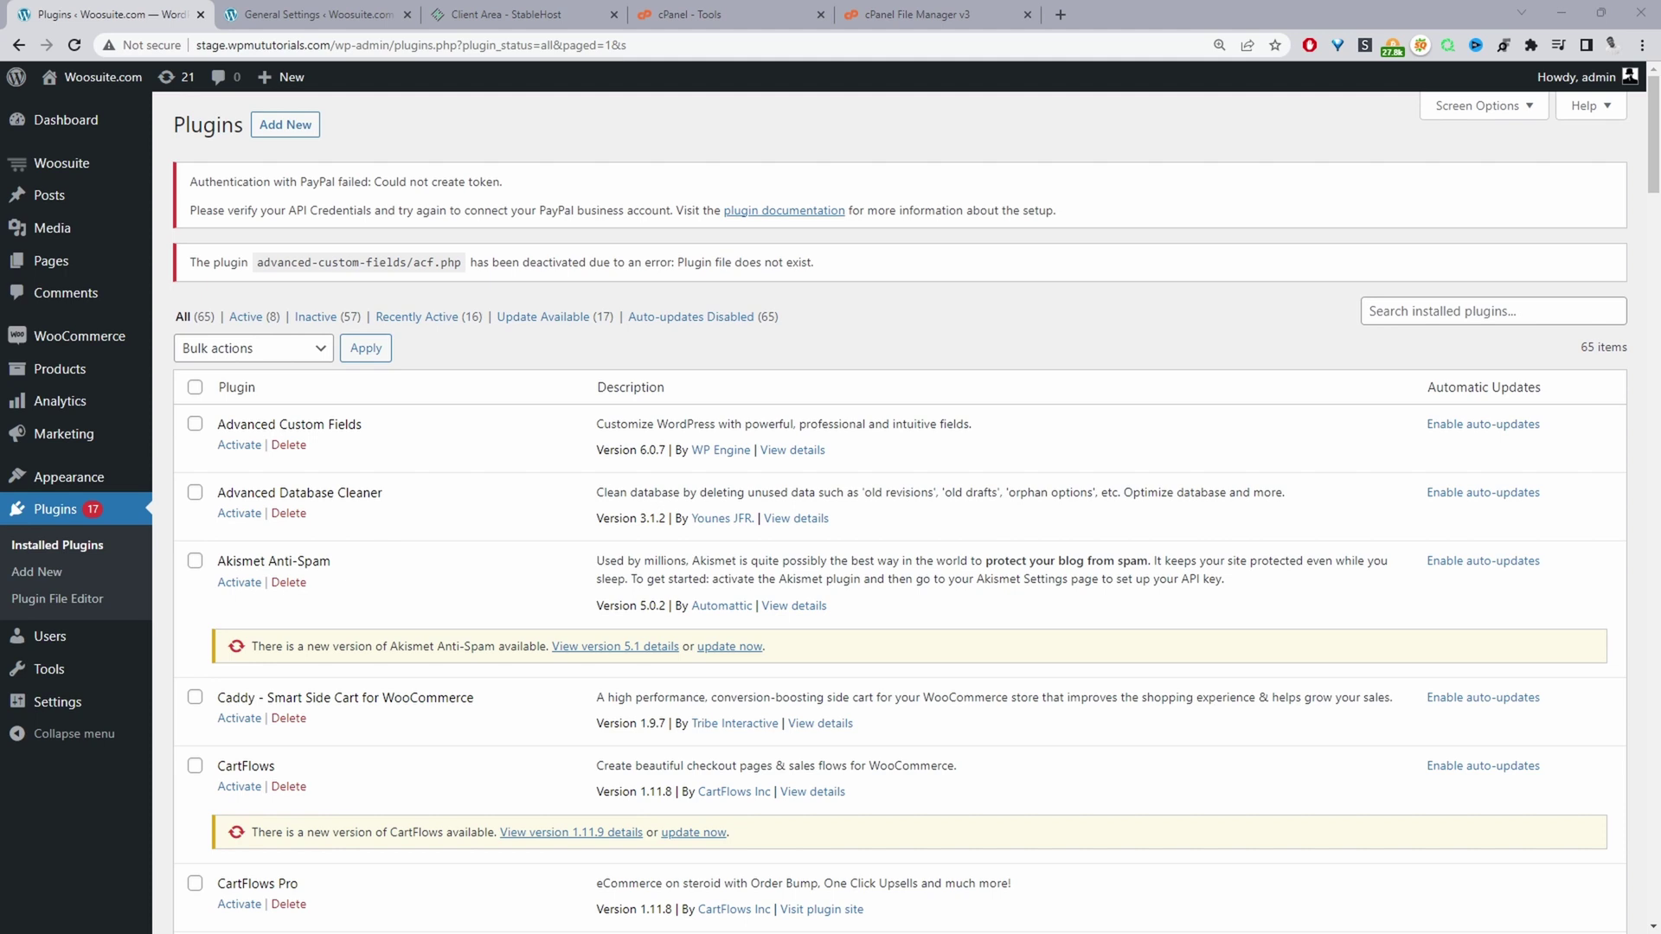
Switch to the cPanel tools page and open Backup to view the full and partial backup options.
click(743, 14)
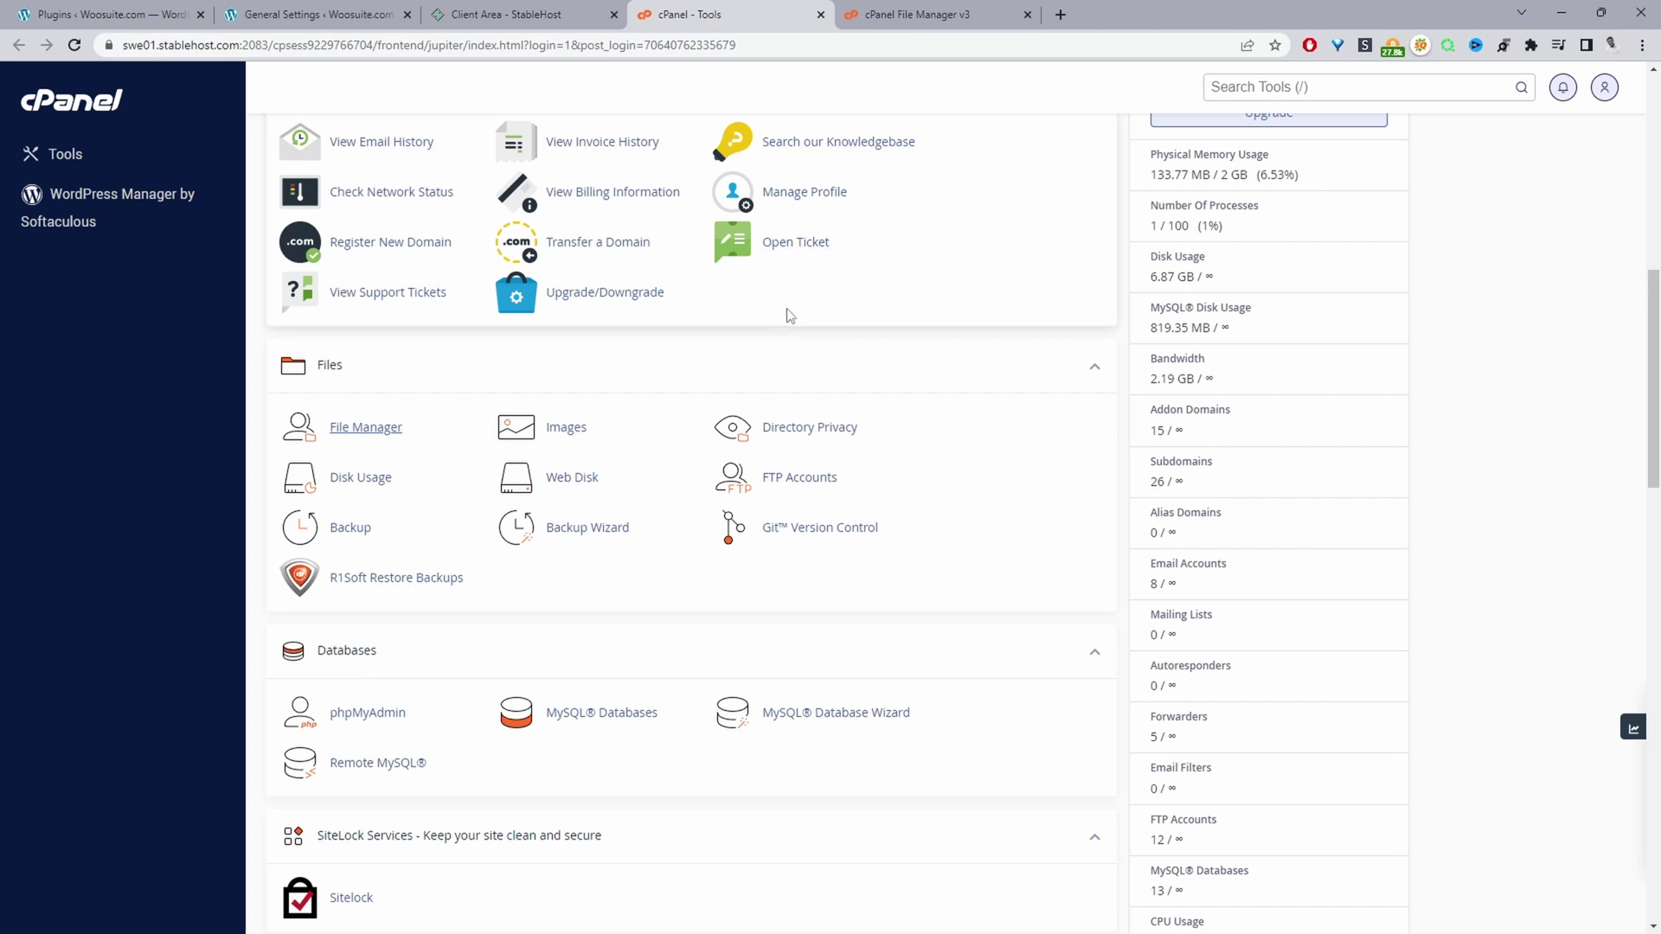
click(351, 527)
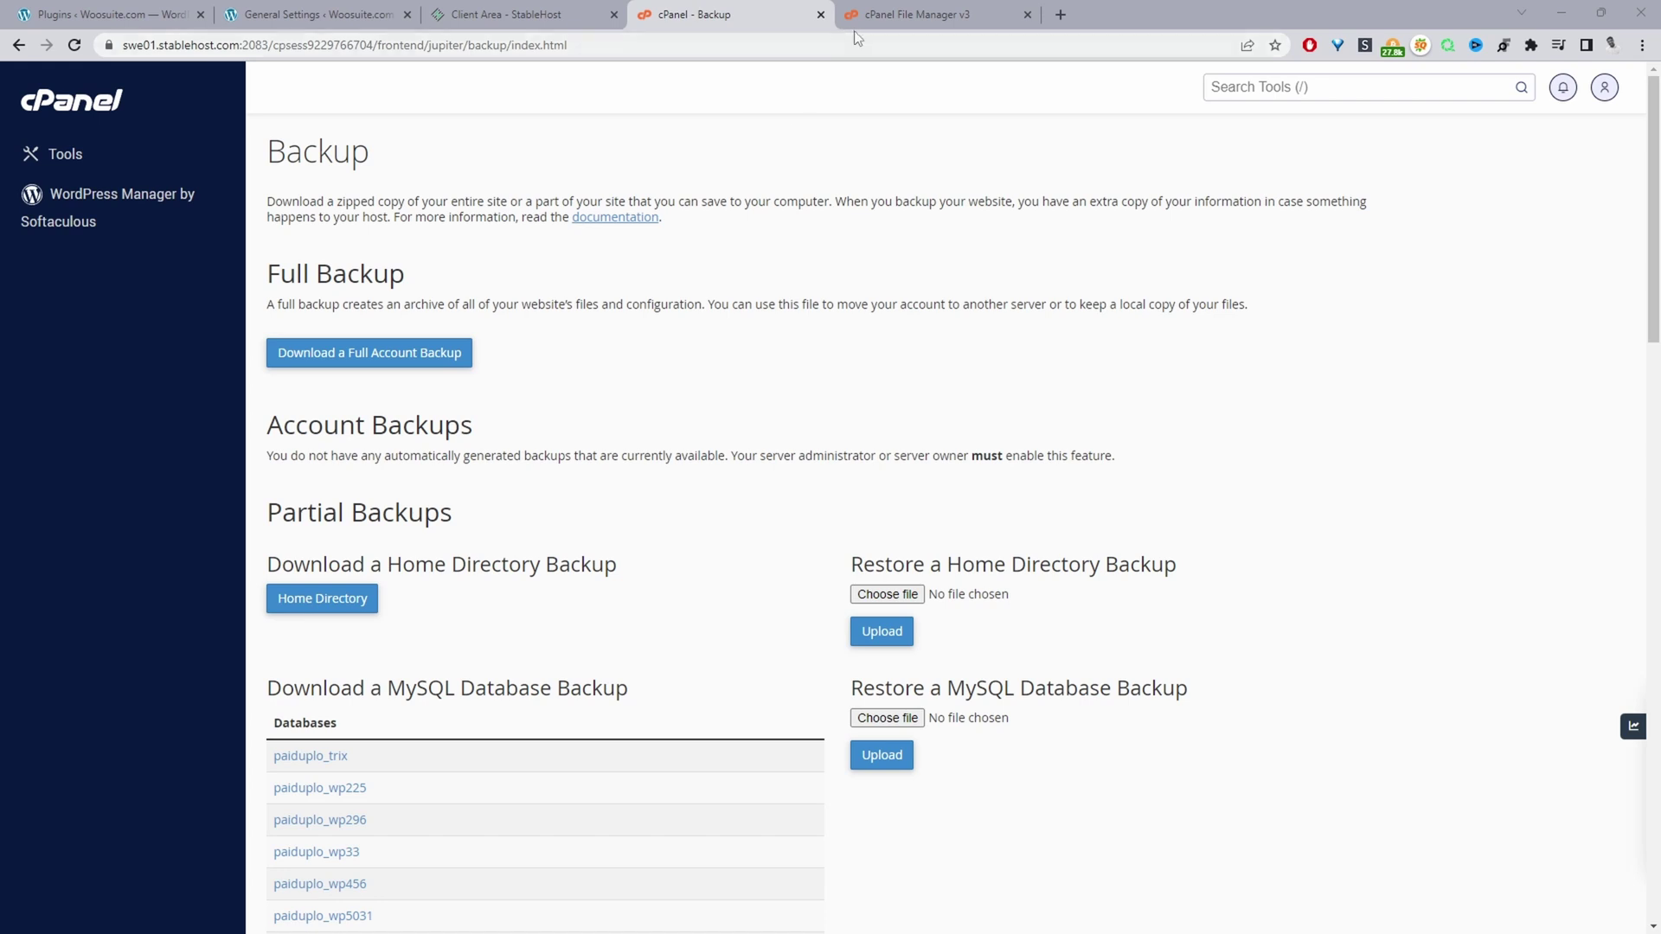
Return to File Manager, go up to the stage.wpmututorials.com root folder and open wp-config.php for editing.
click(879, 17)
click(760, 540)
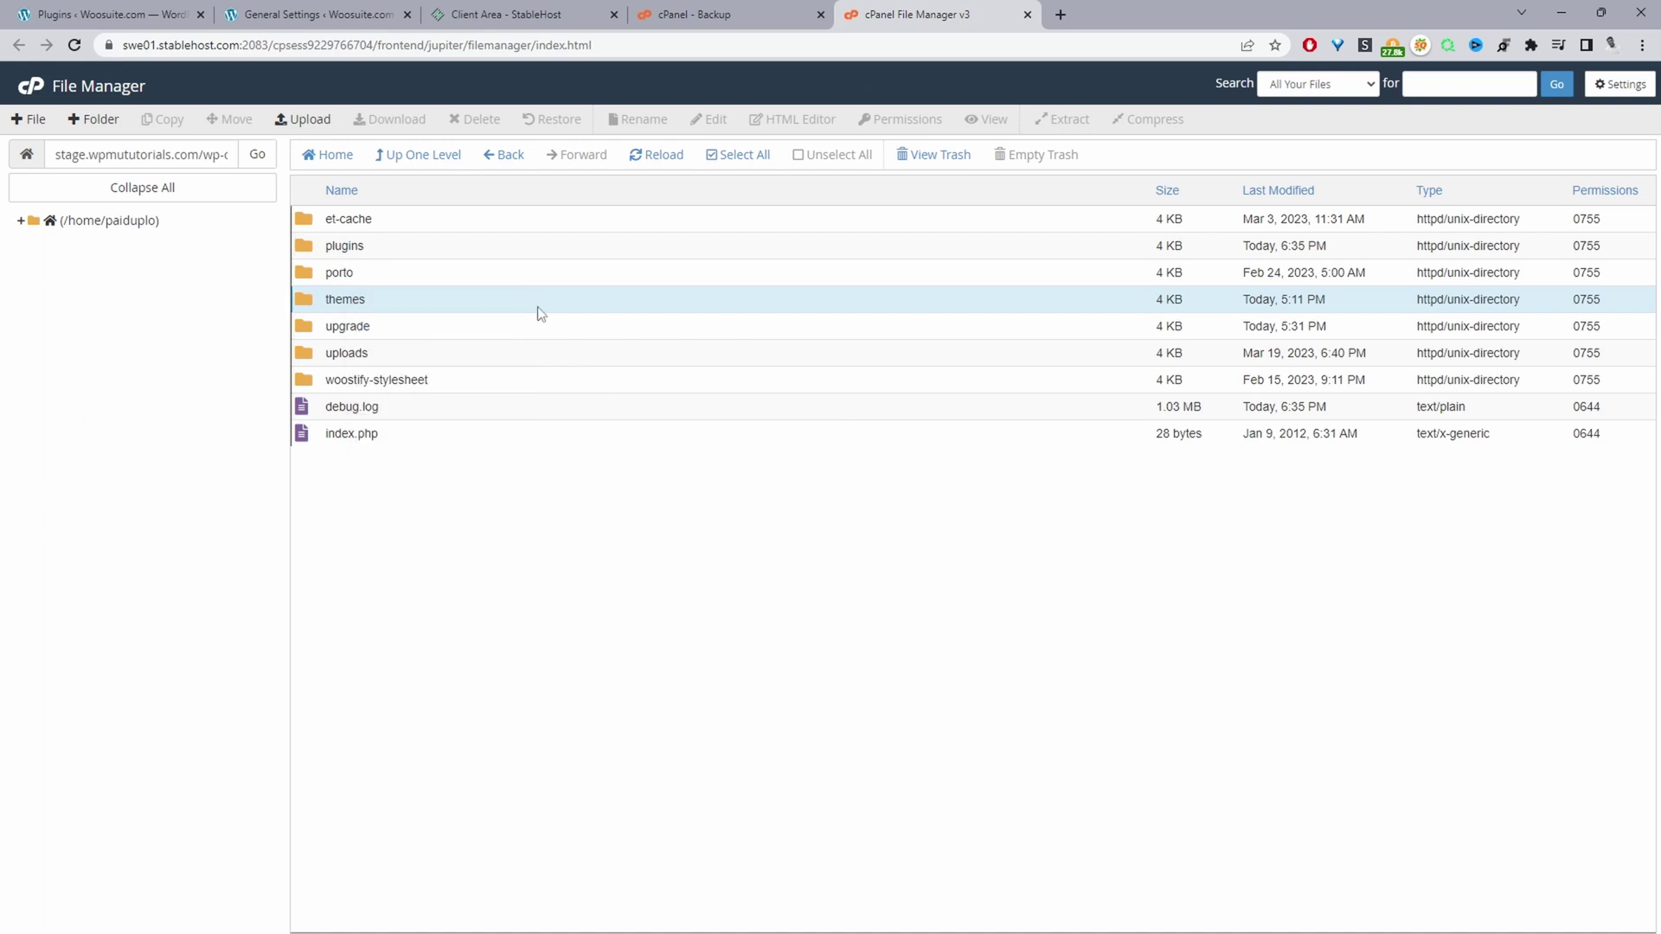
click(434, 164)
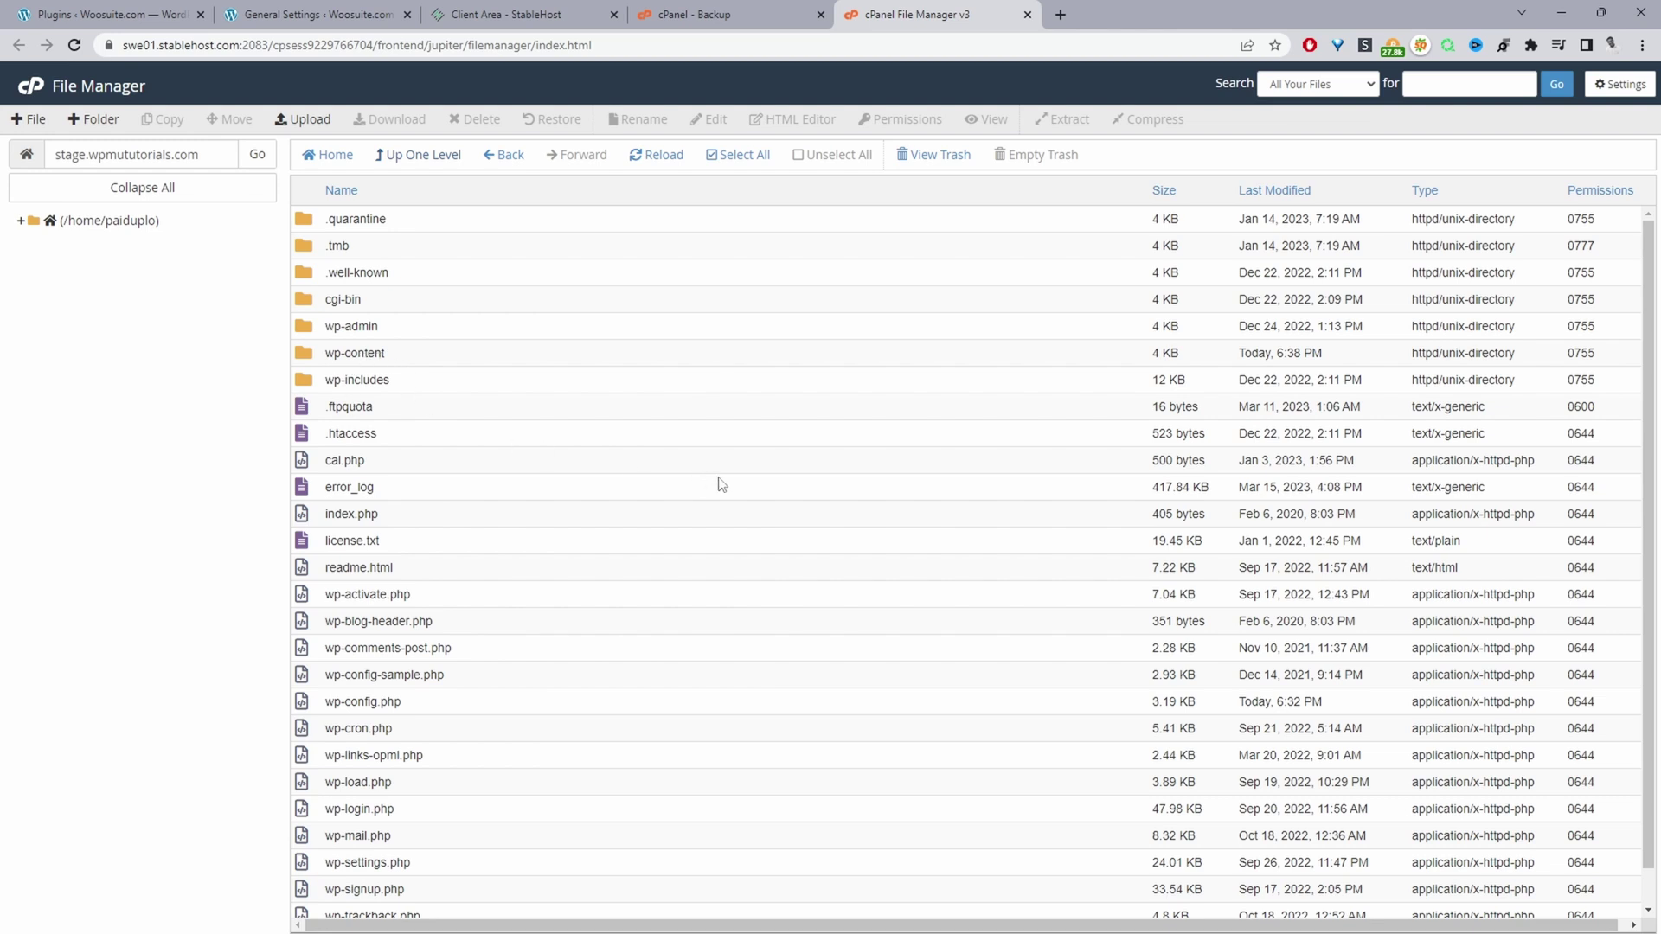
right_click(355, 702)
click(333, 718)
right_click(335, 696)
click(383, 754)
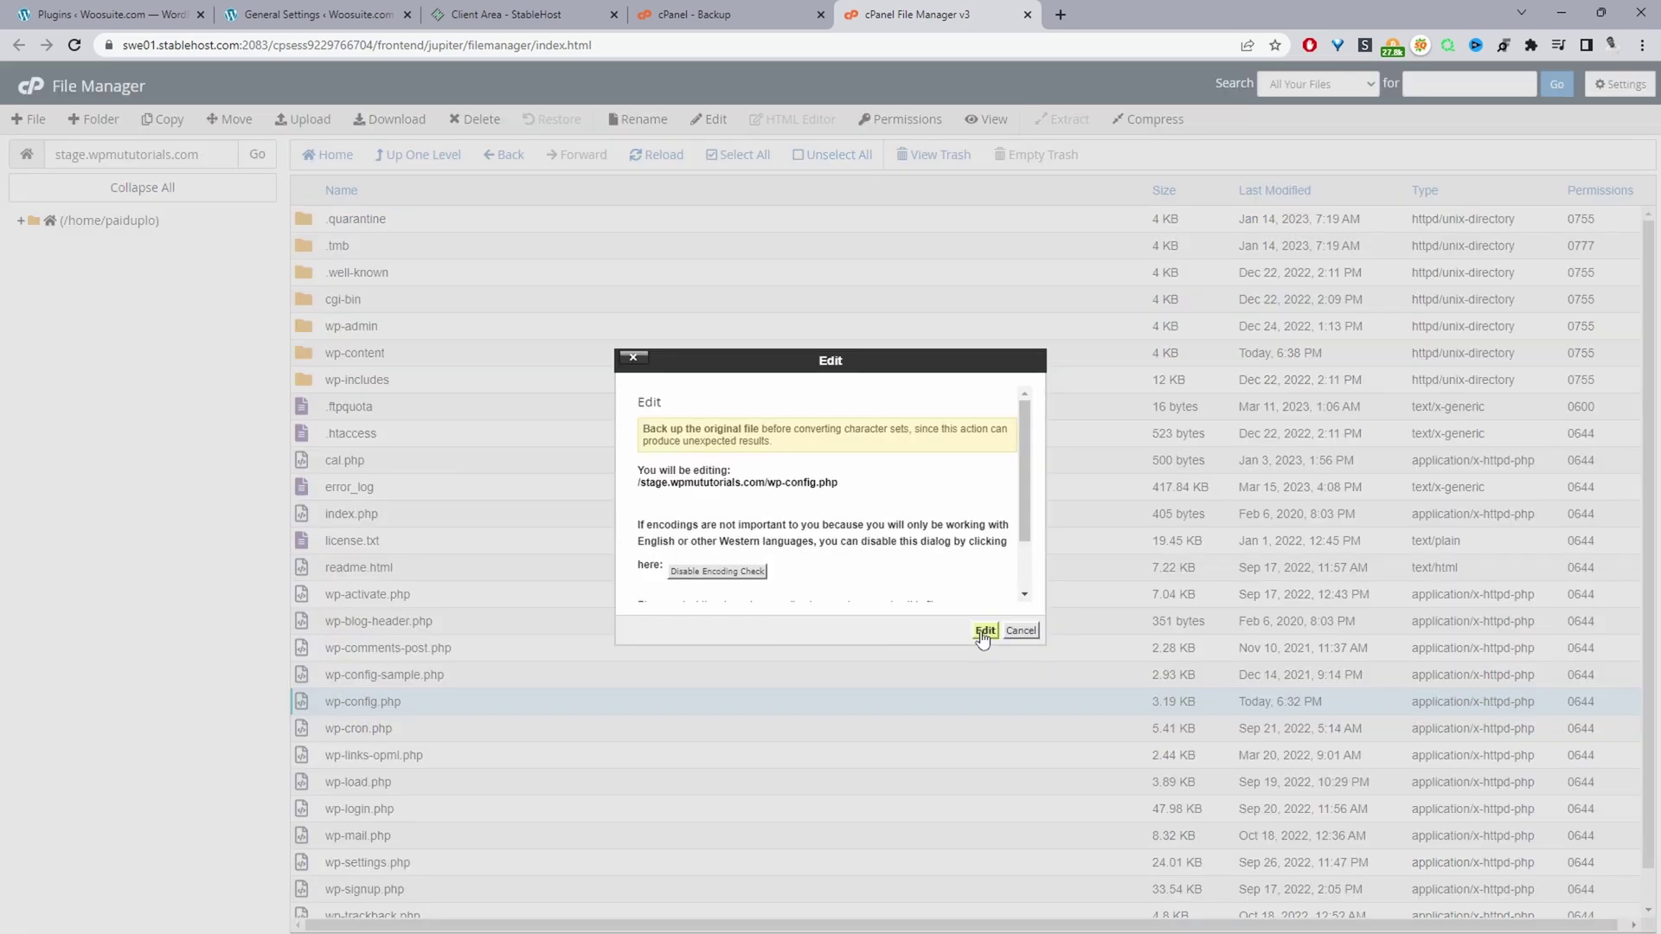
key(Return)
Add define('WP_MEMORY_LIMIT','1536M'); on the empty line above the stop-editing comment in wp-config.php and save the file.
scroll(952, 472, down, 5)
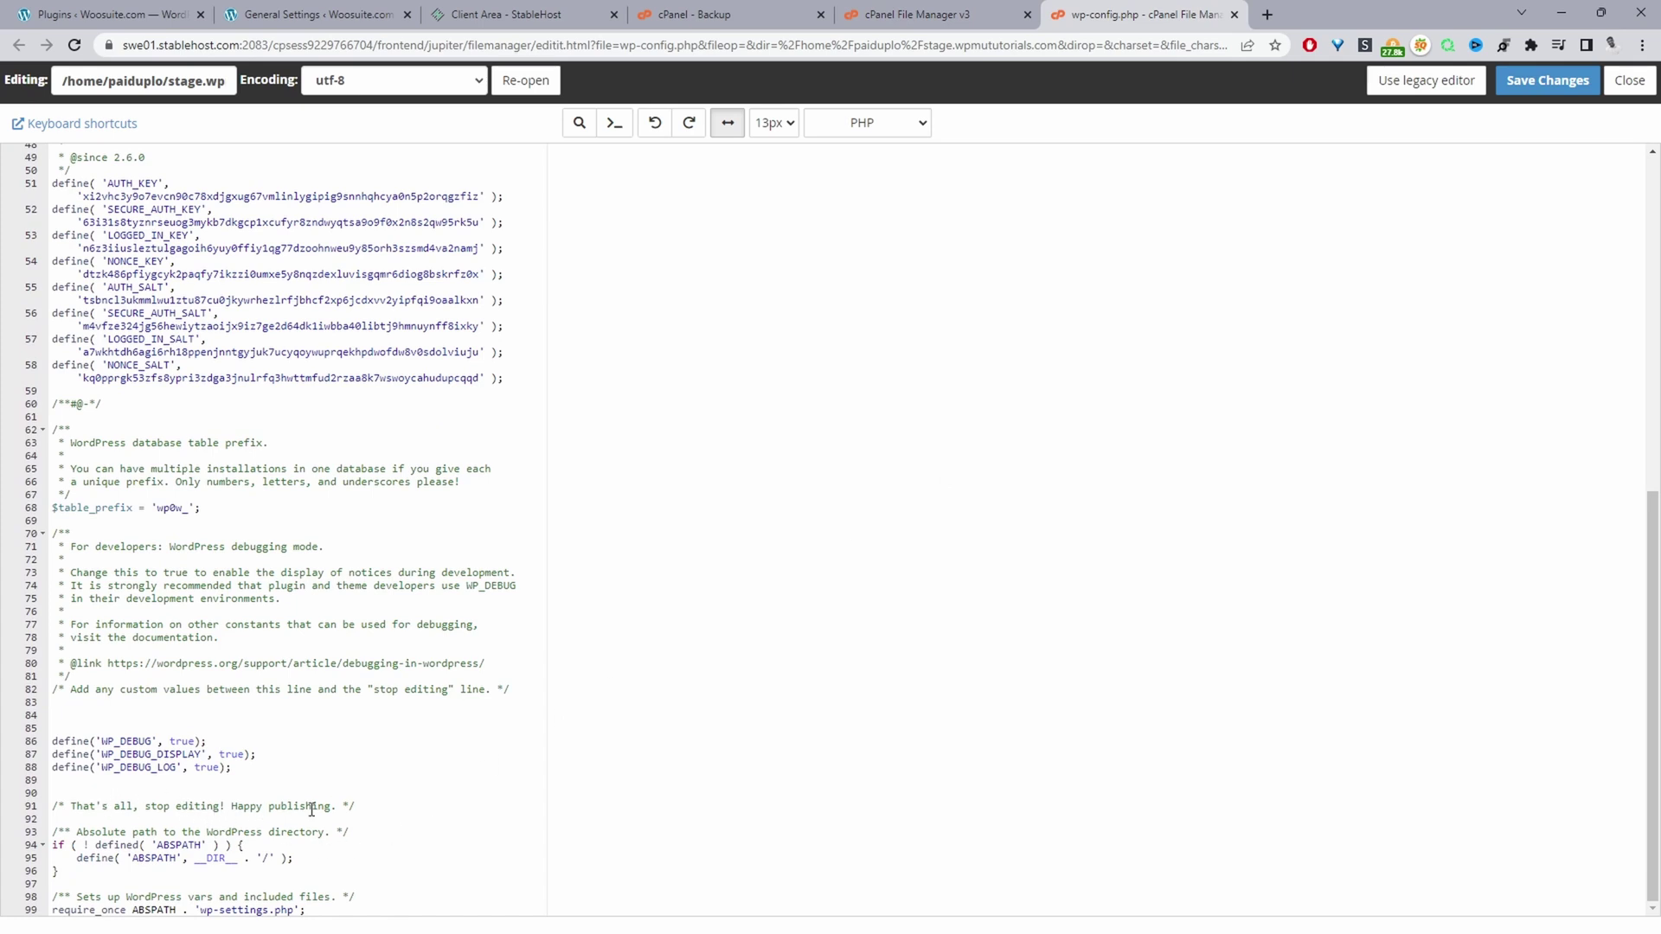
click(122, 792)
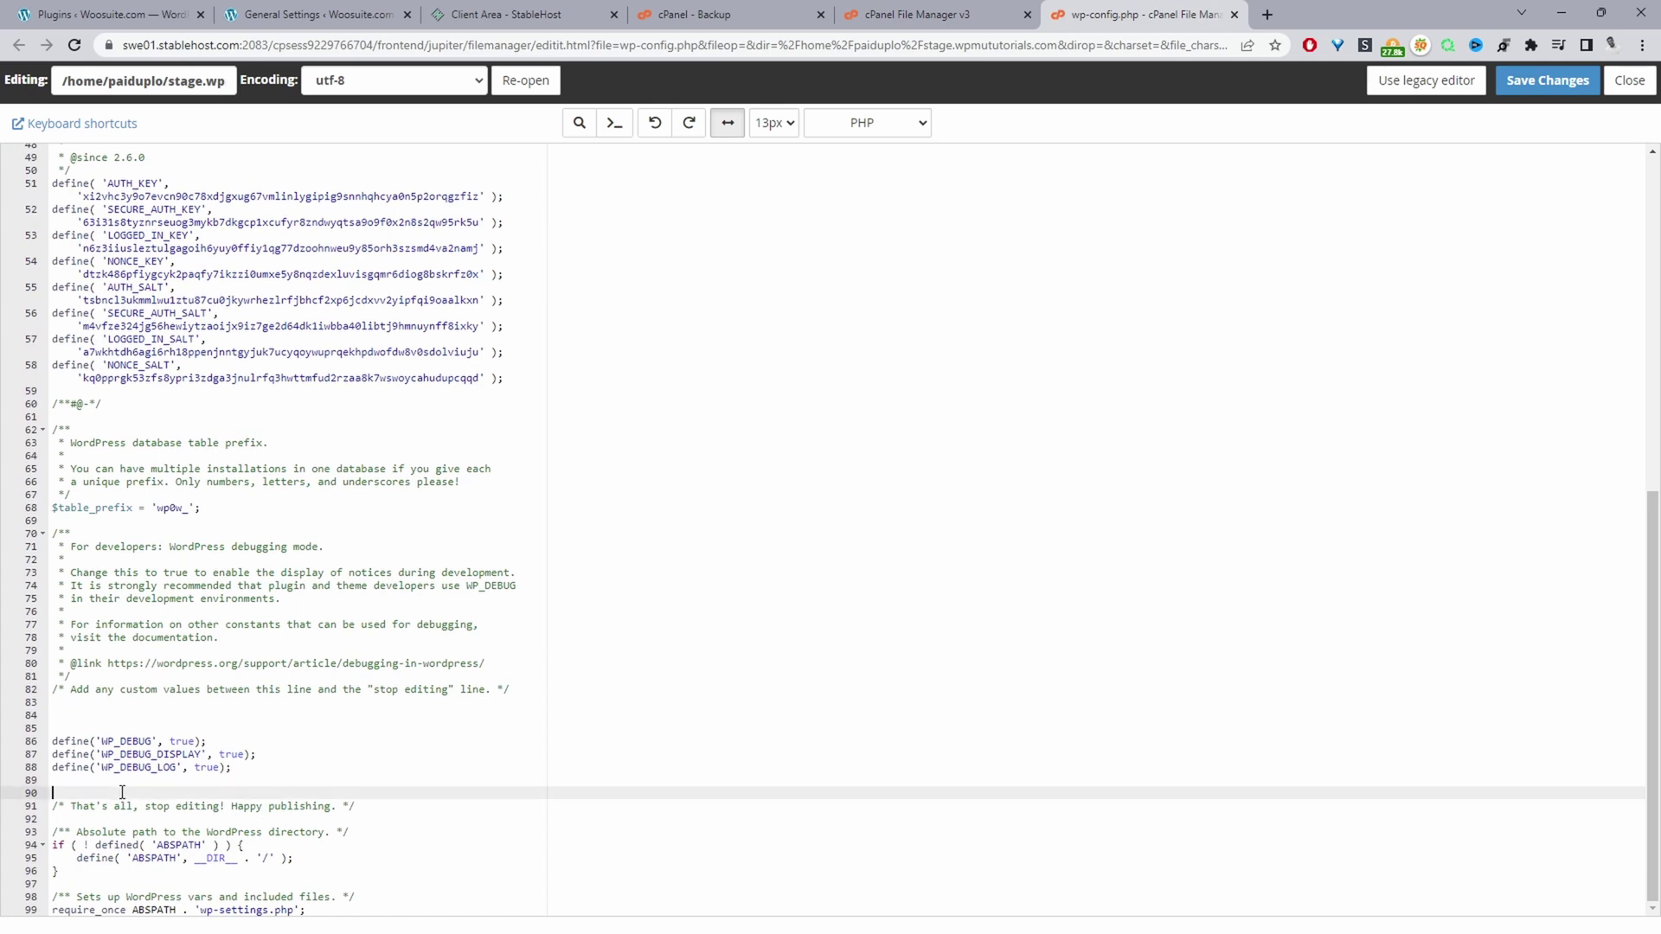
text(define('WP_MEMORY_LIMIT','1536M');)
click(1547, 86)
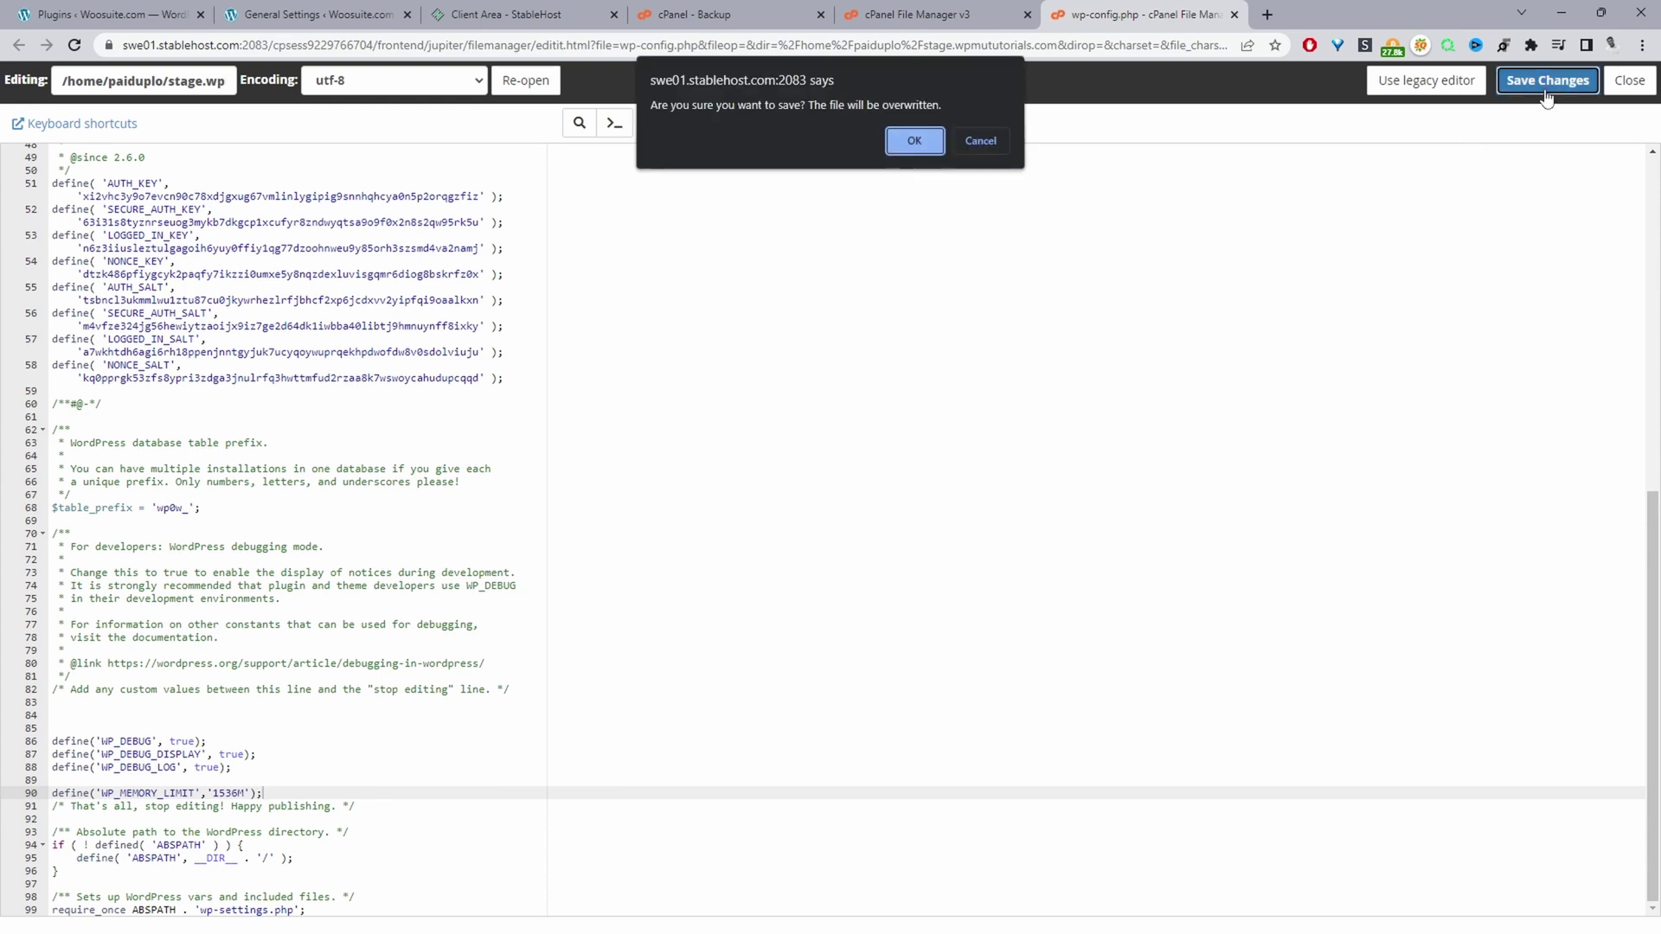
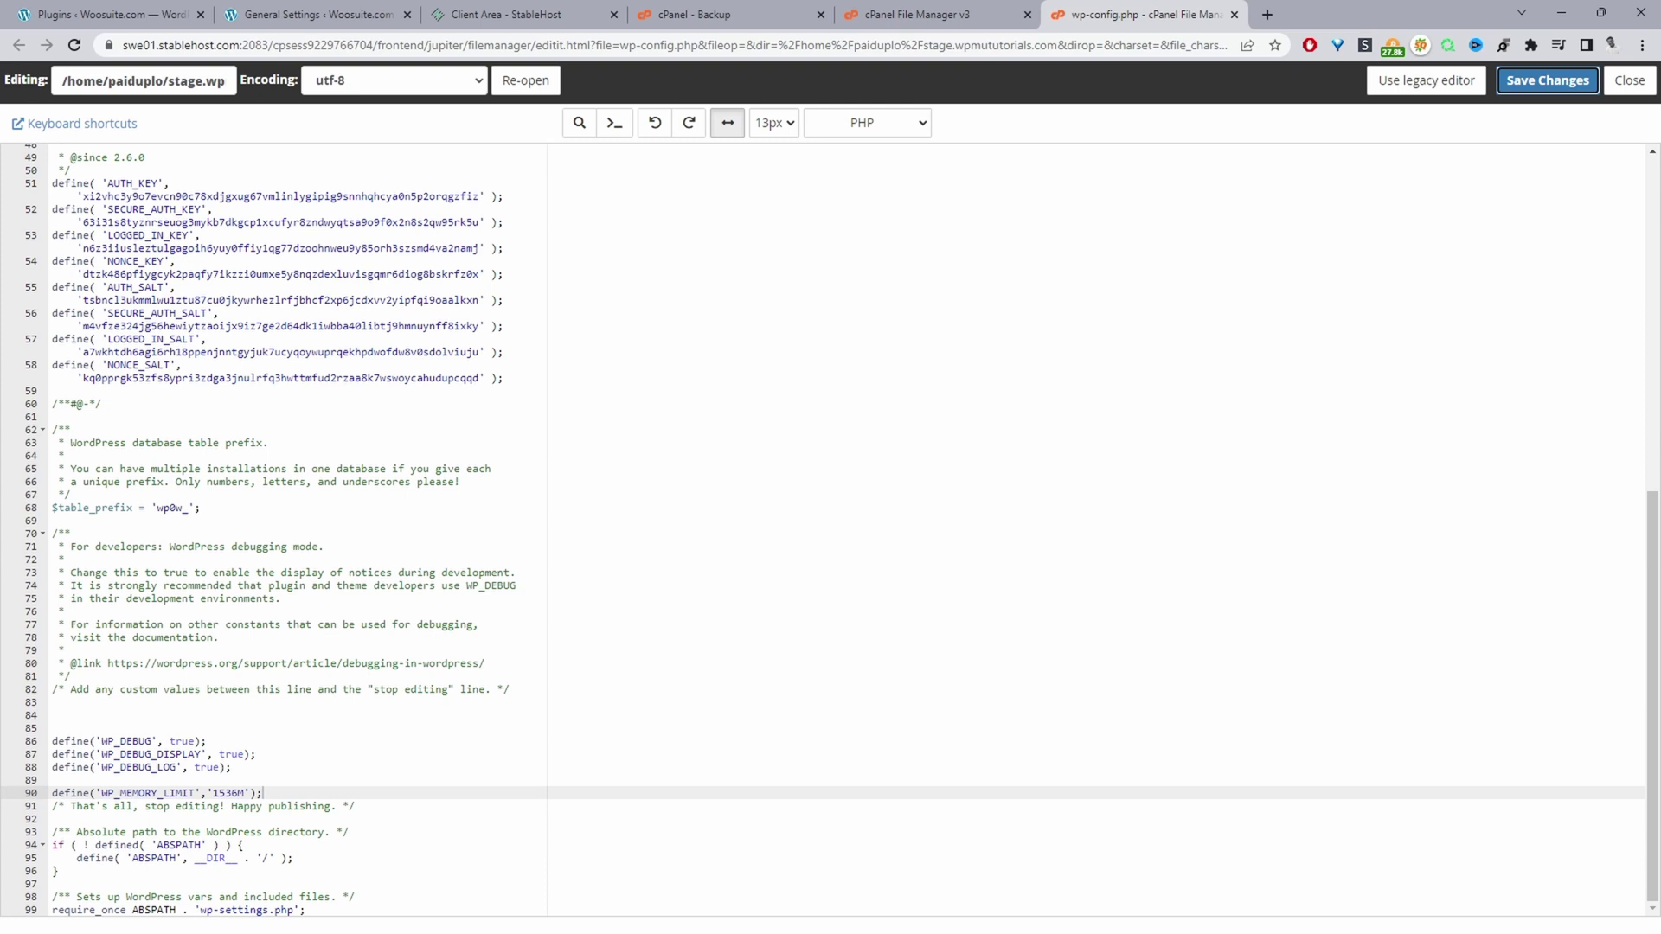
Return to the cPanel tools page, search it for "php" and open Select PHP Version in the Software section.
click(737, 12)
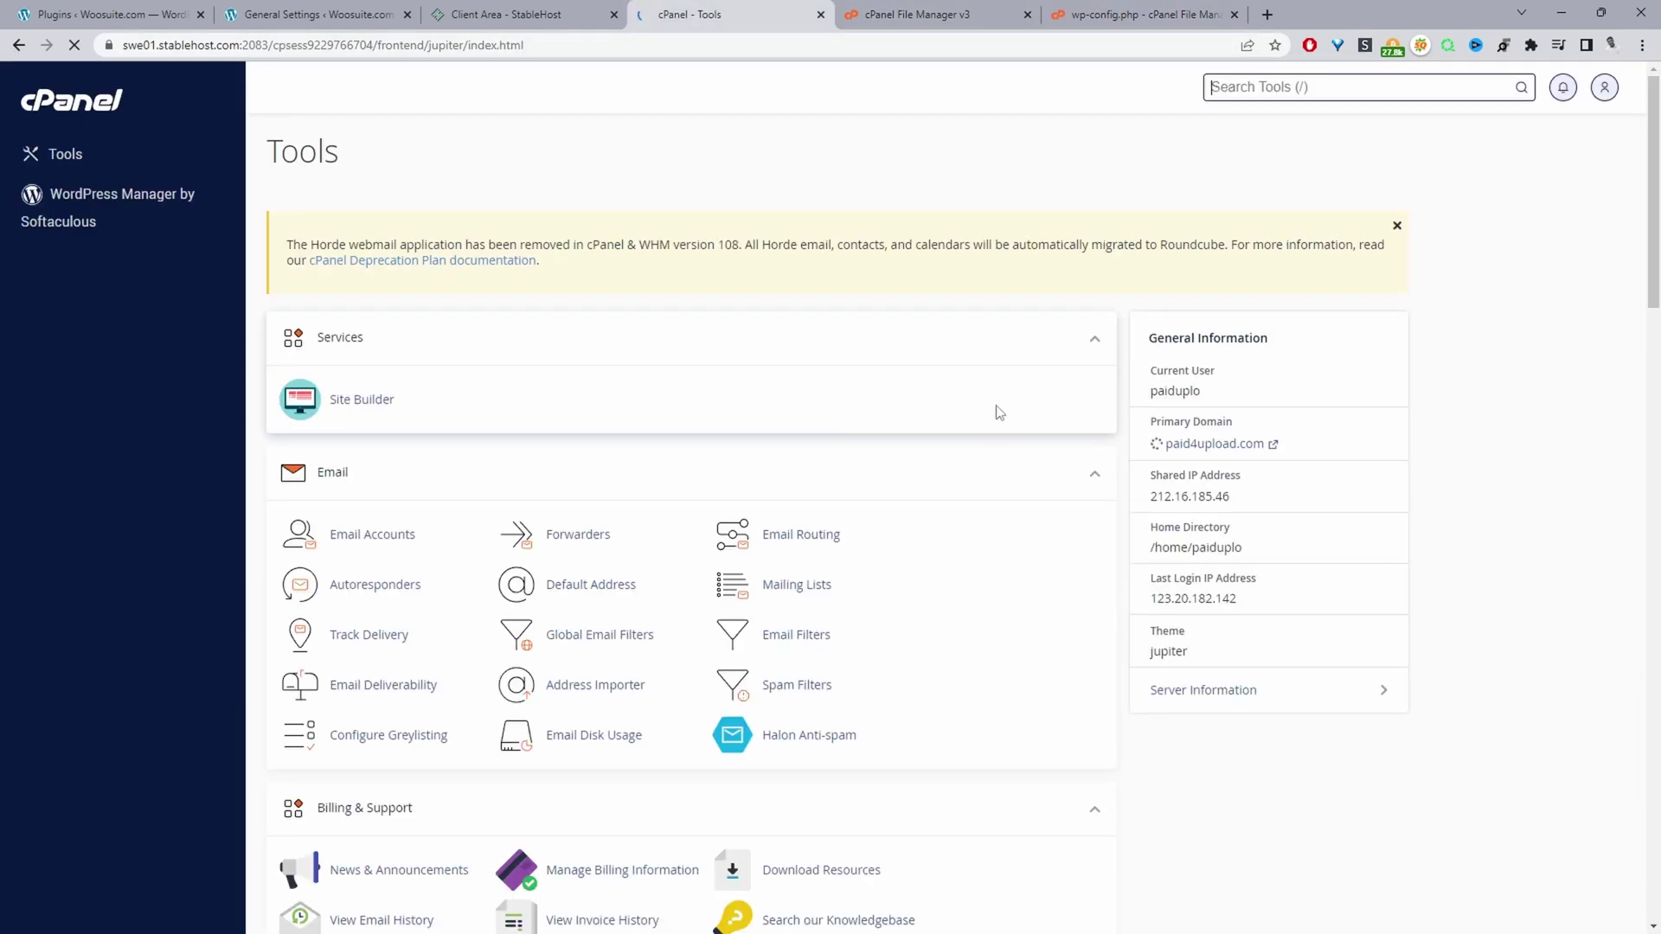
scroll(1081, 419, down, 10)
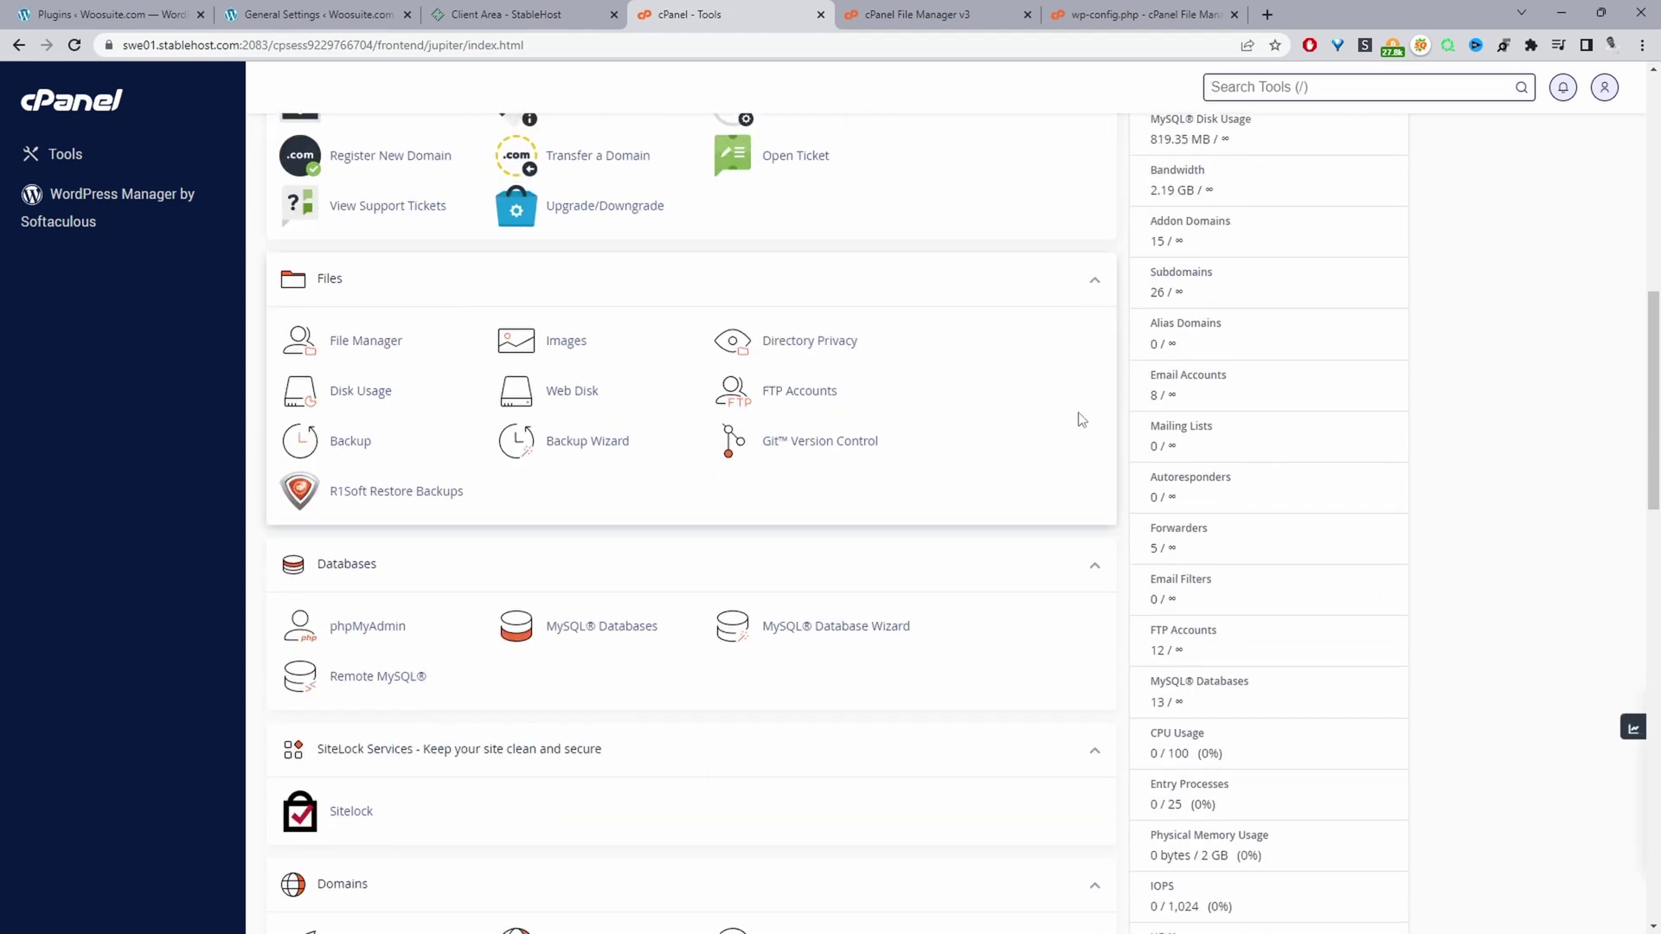
scroll(722, 529, down, 3)
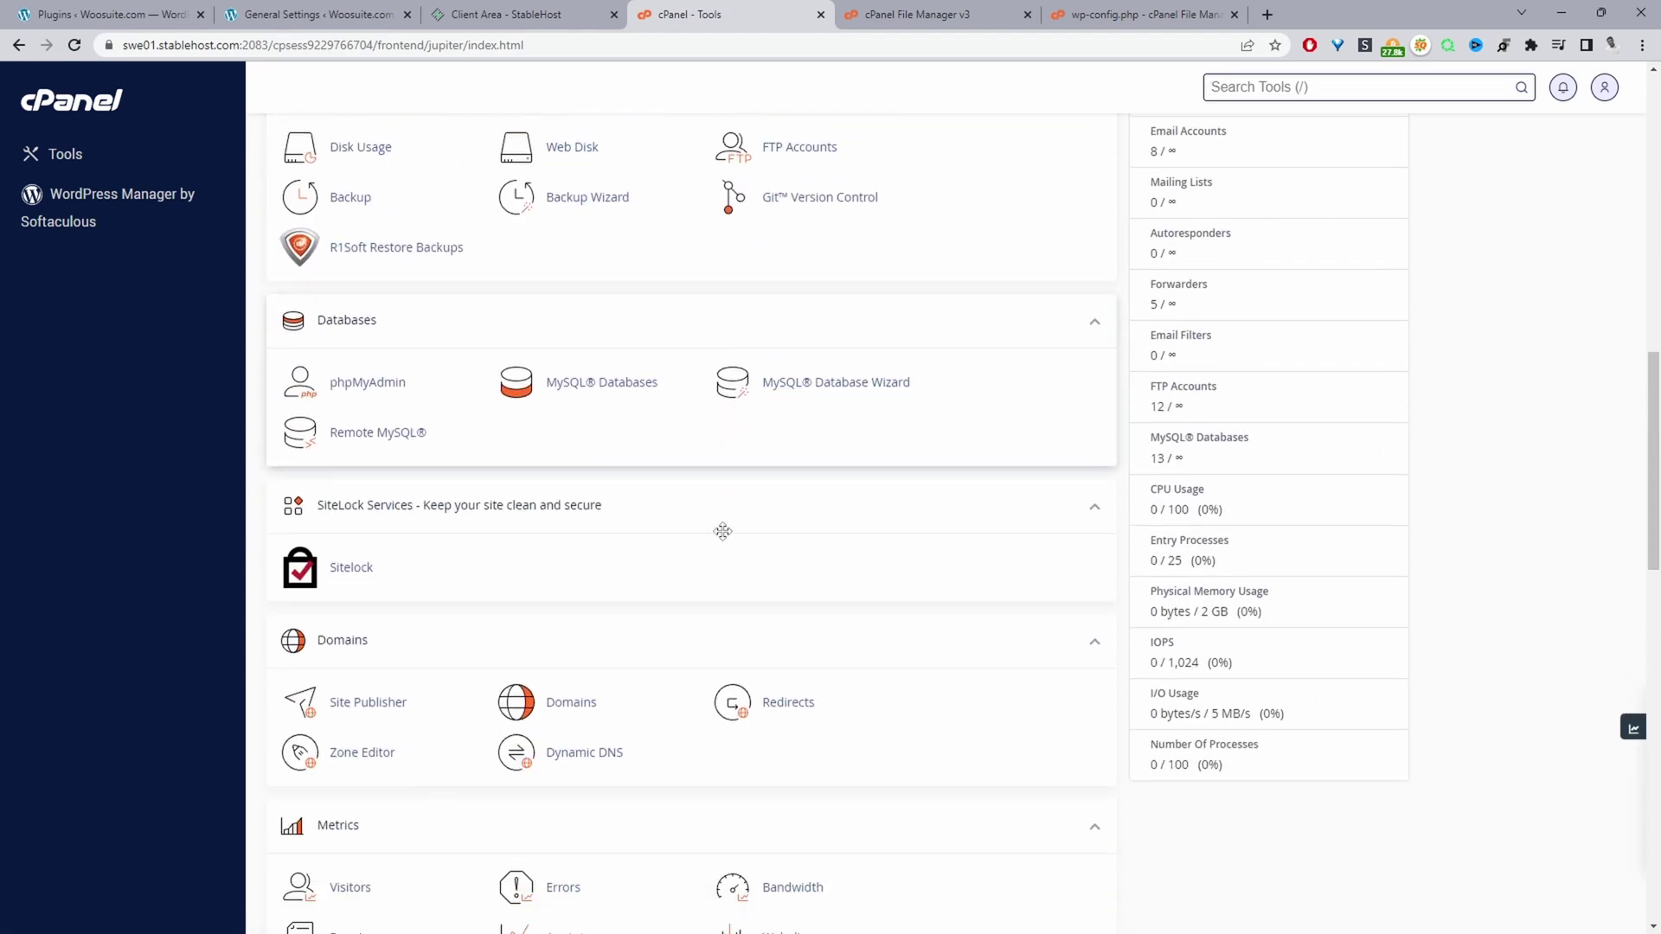
scroll(725, 539, down, 8)
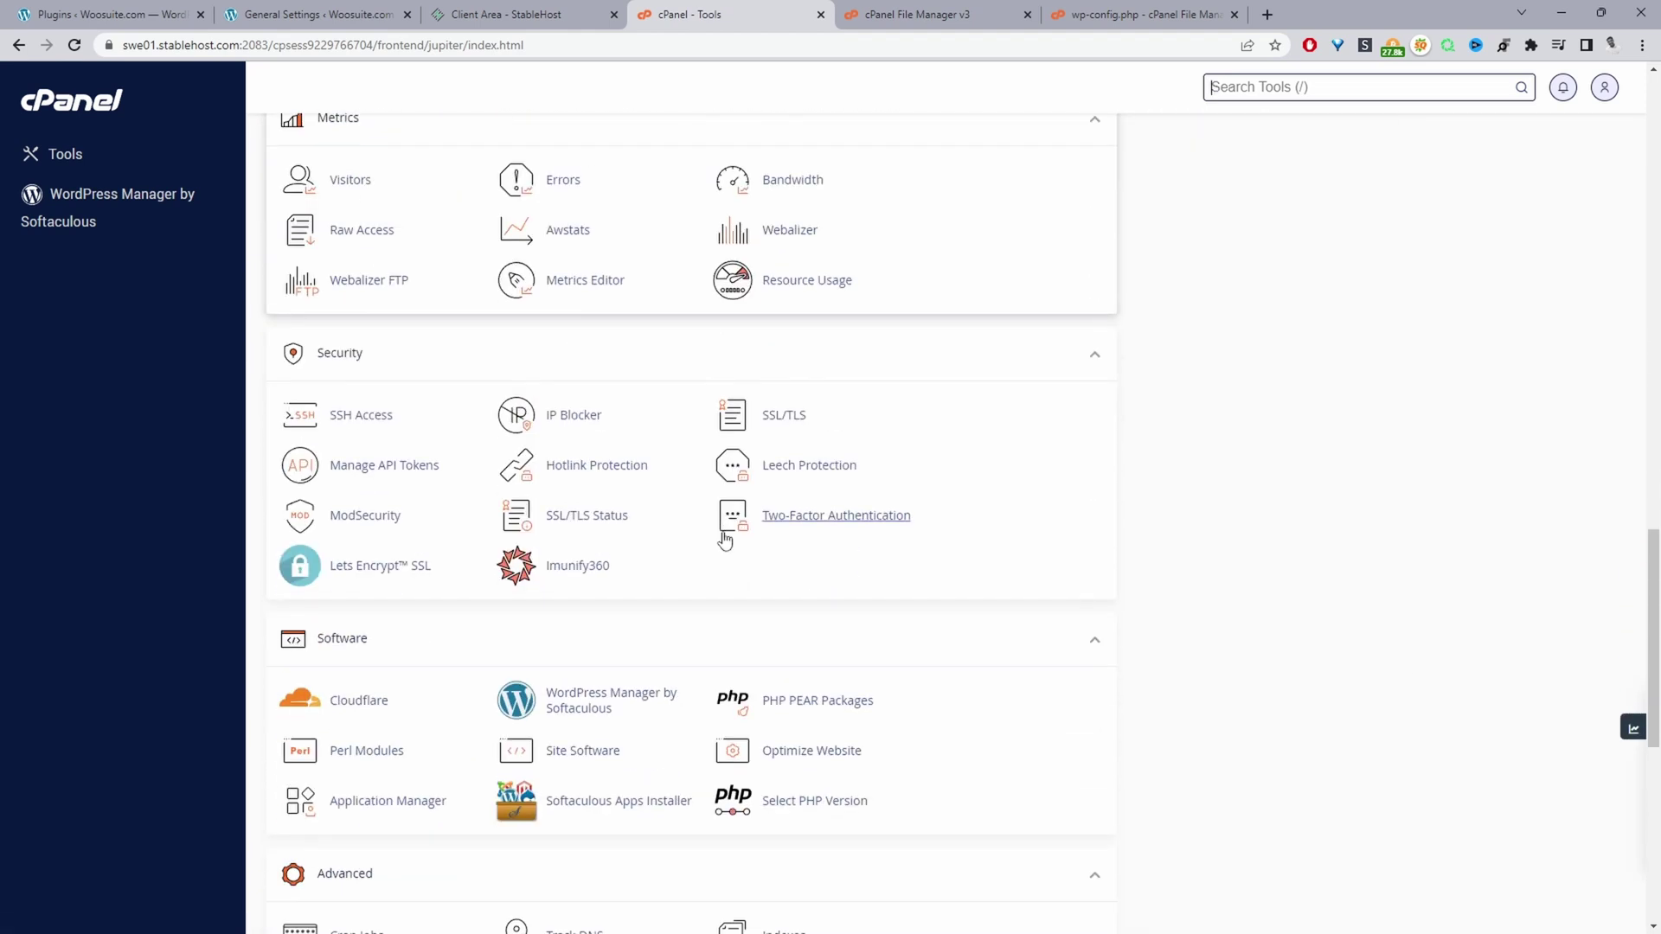
scroll(722, 525, up, 1)
scroll(722, 525, up, 6)
key(ctrl+f)
text(php)
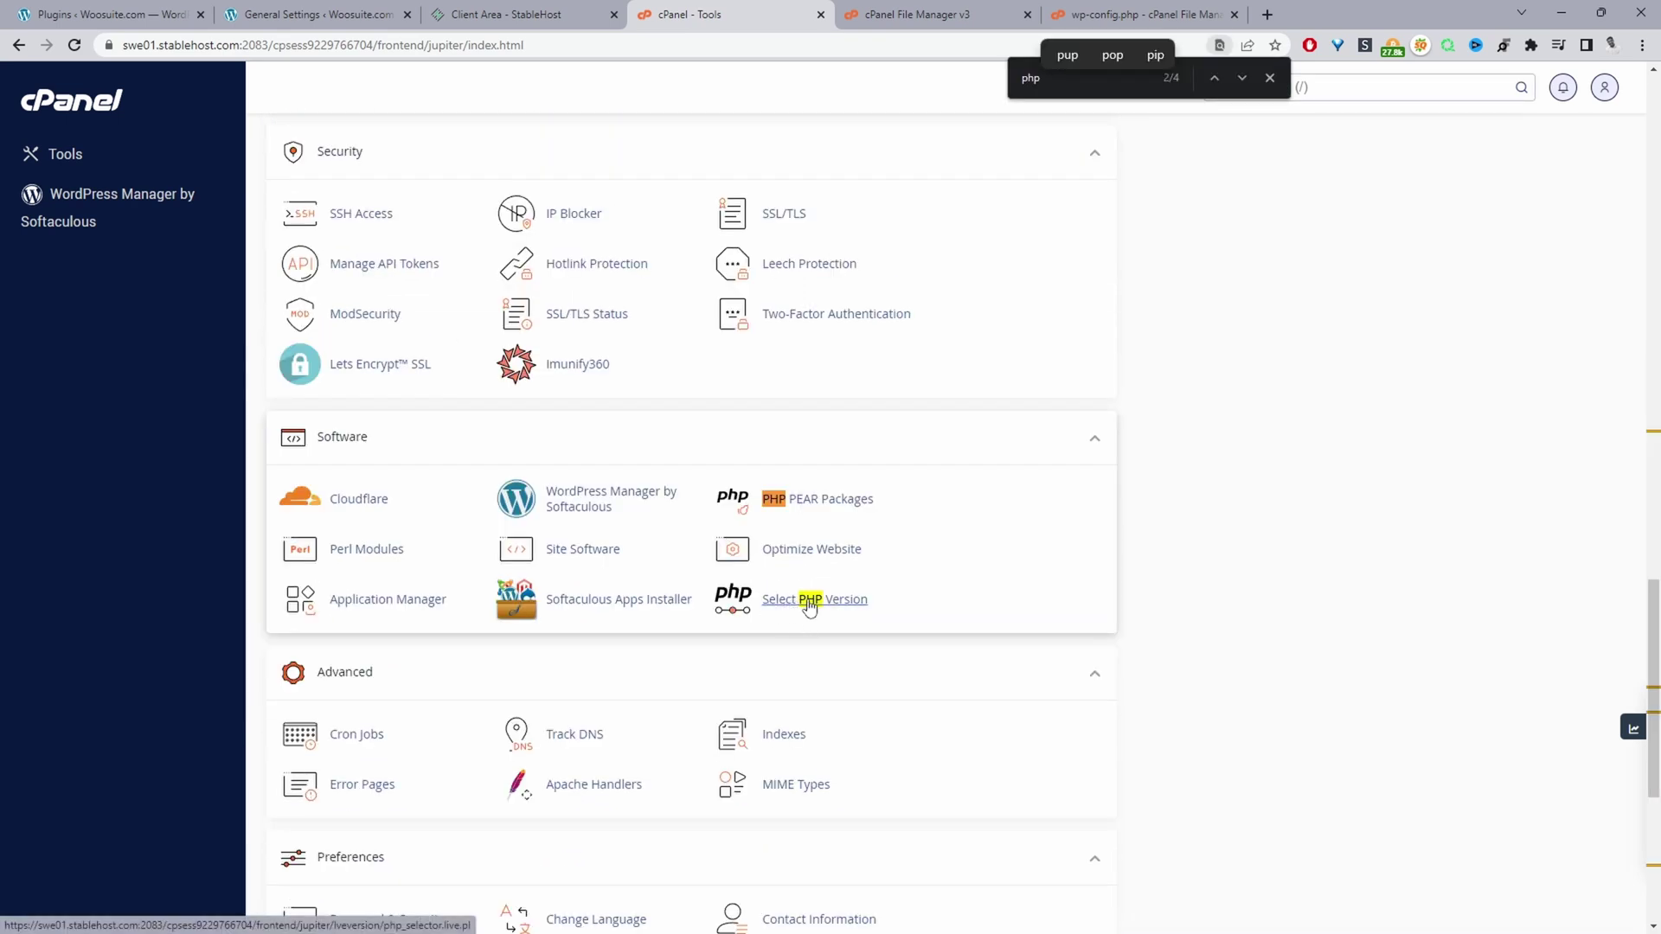
click(813, 604)
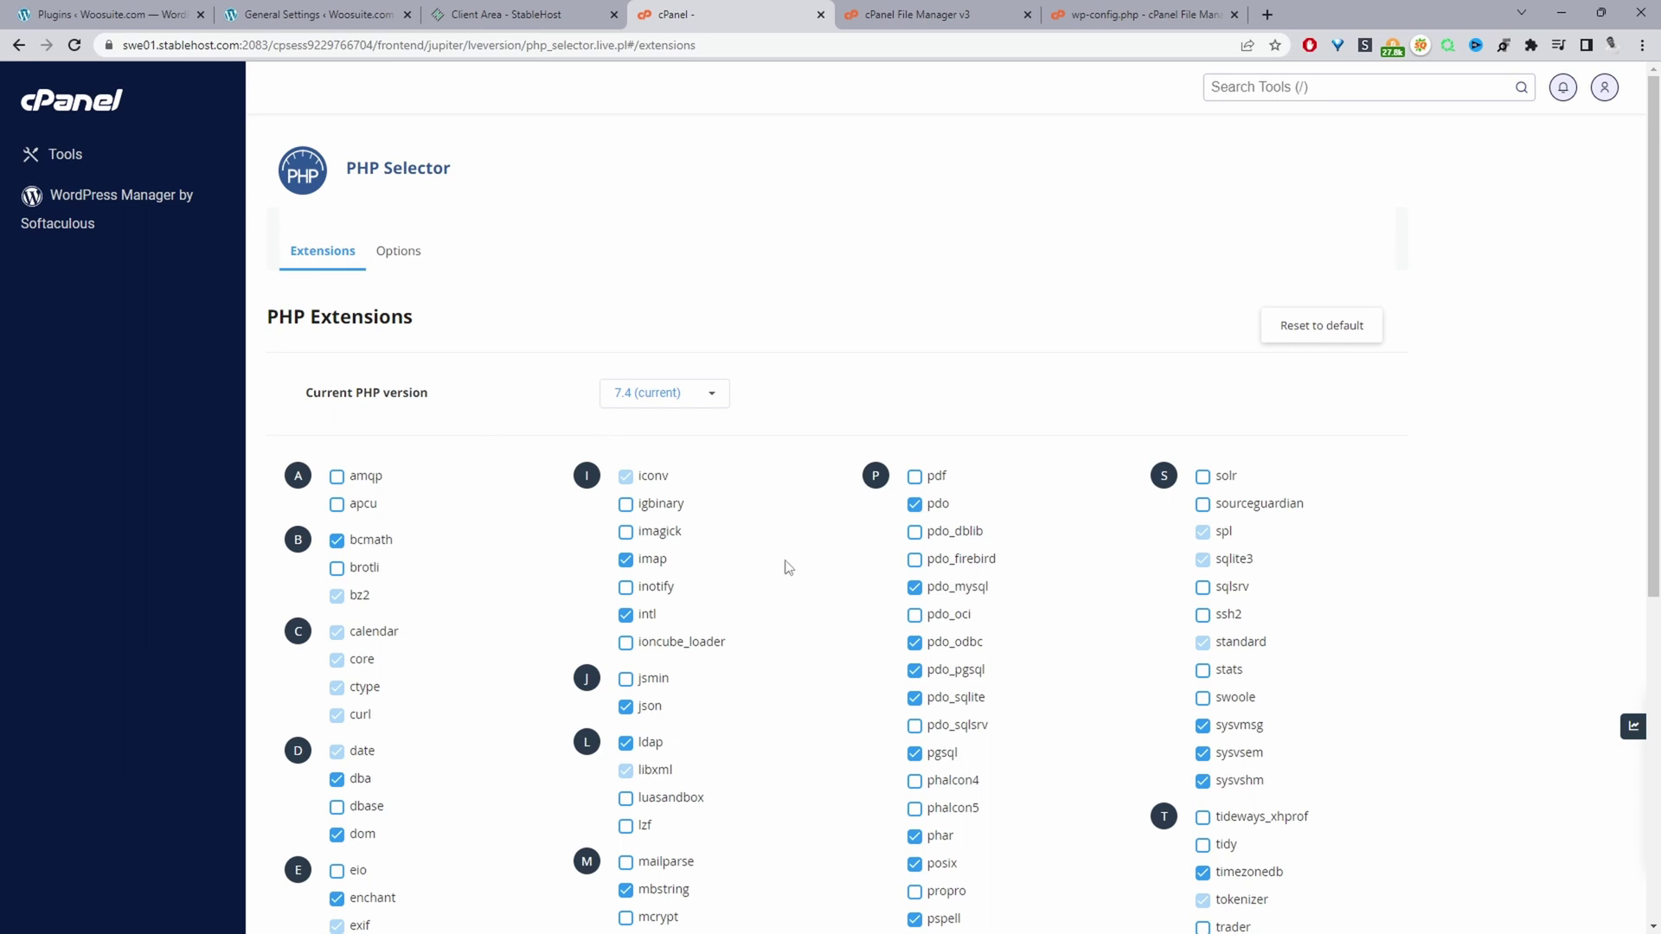
Review the selectable versions for the current PHP version, and close the list without choosing another one.
scroll(787, 567, down, 3)
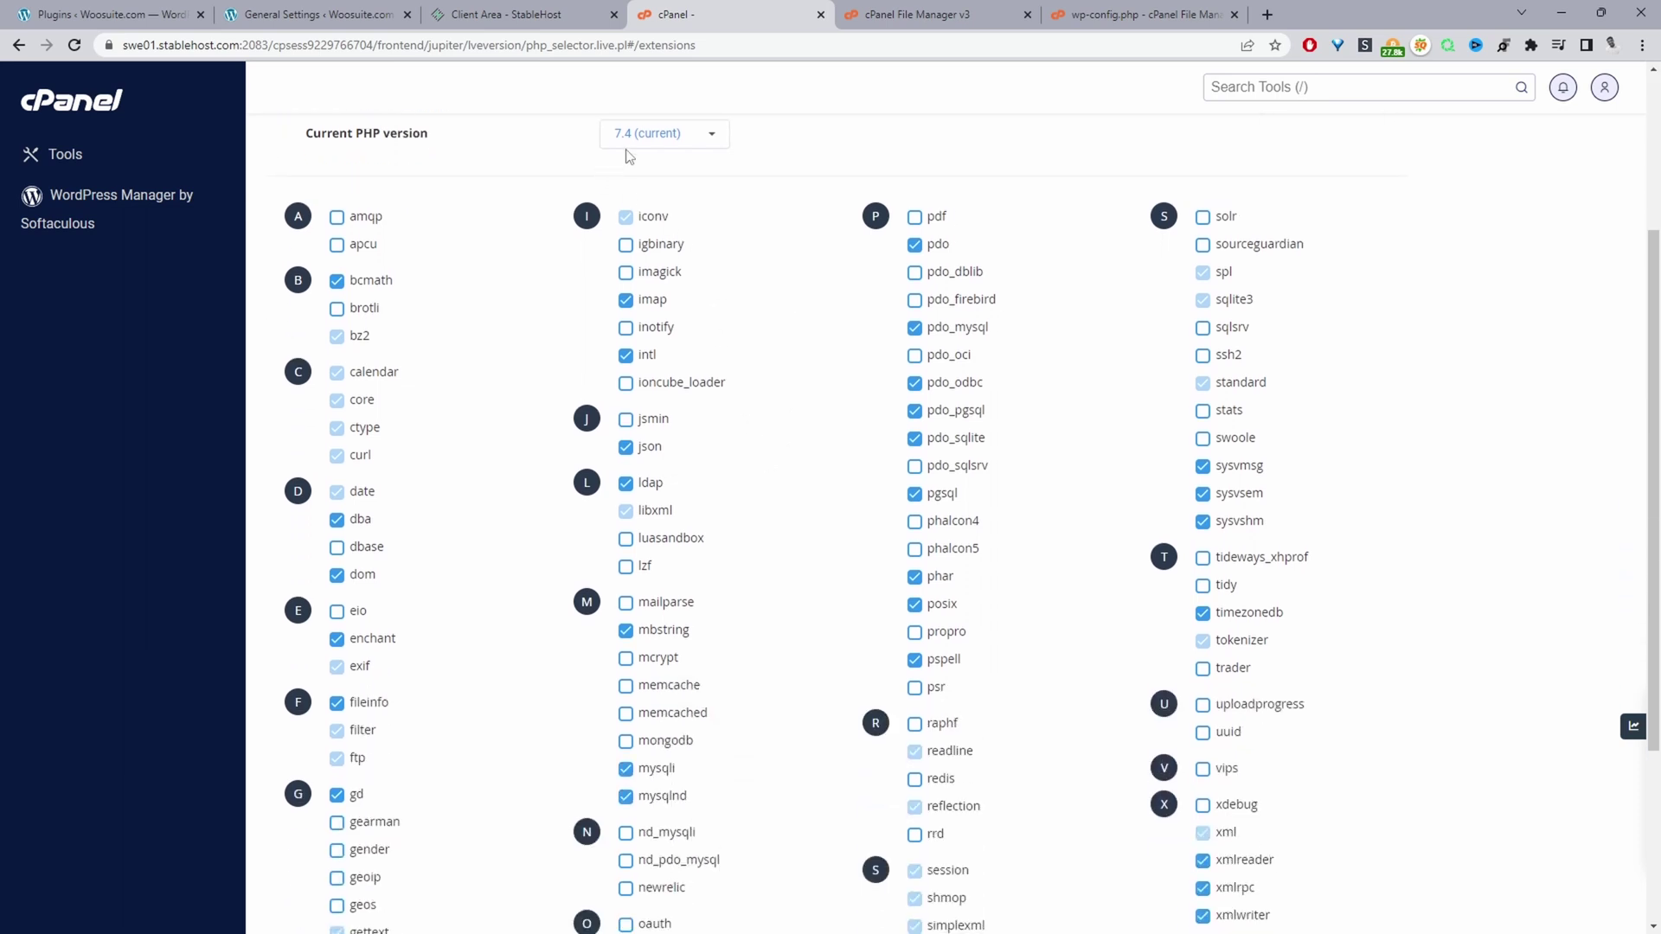
click(622, 139)
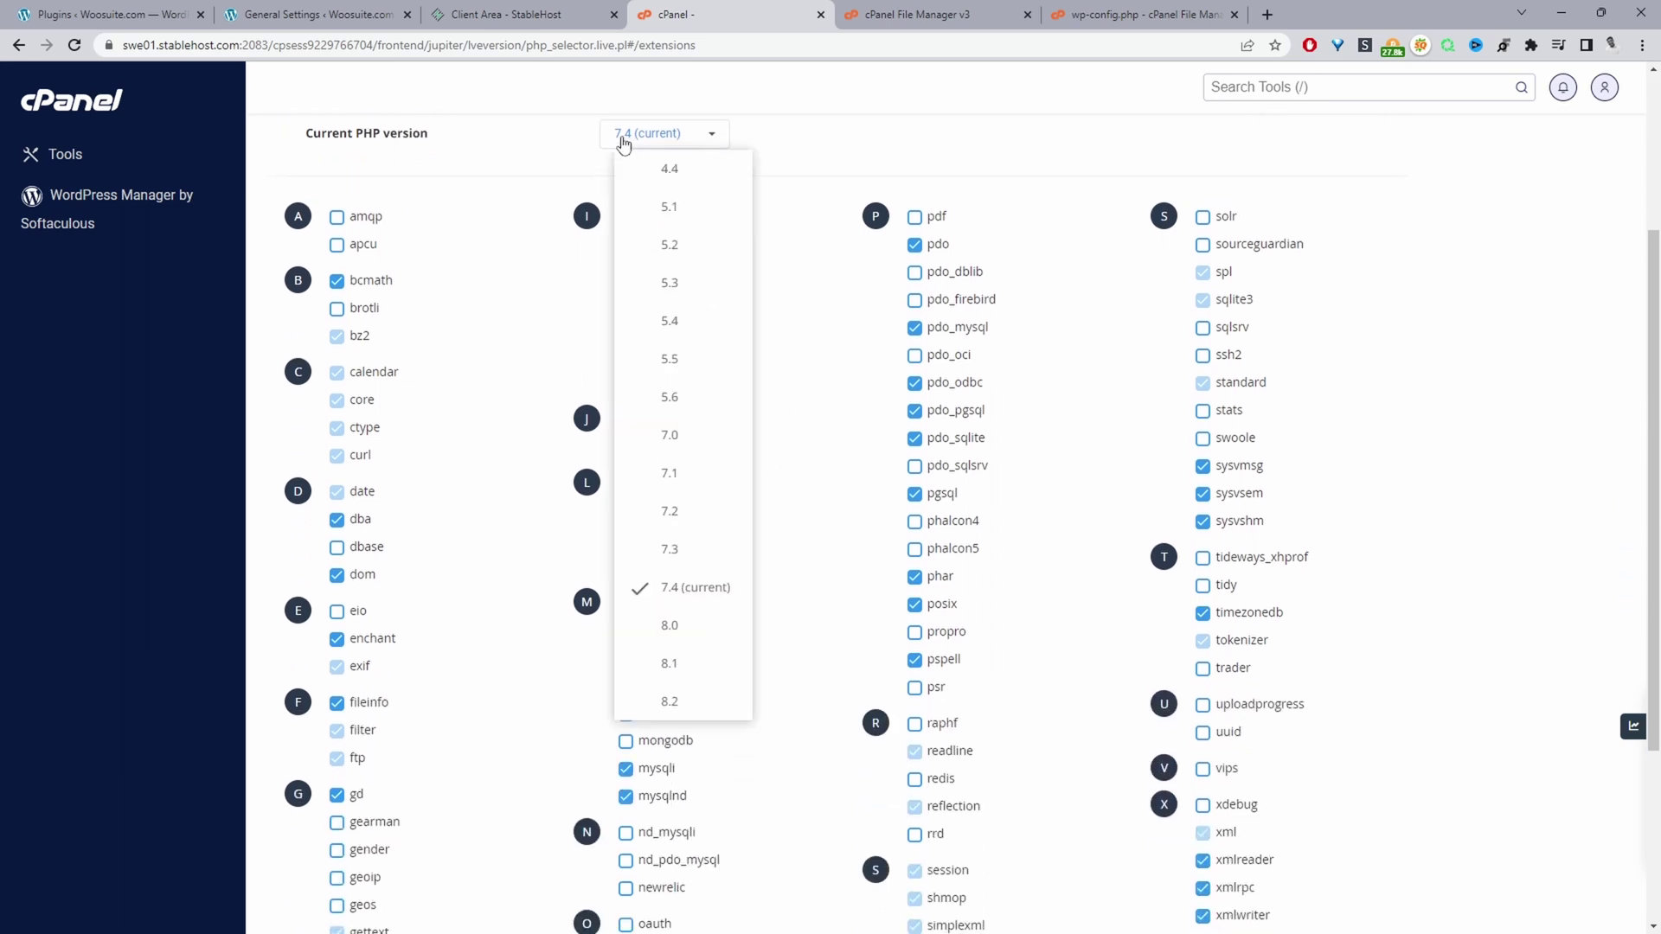
scroll(664, 646, down, 1)
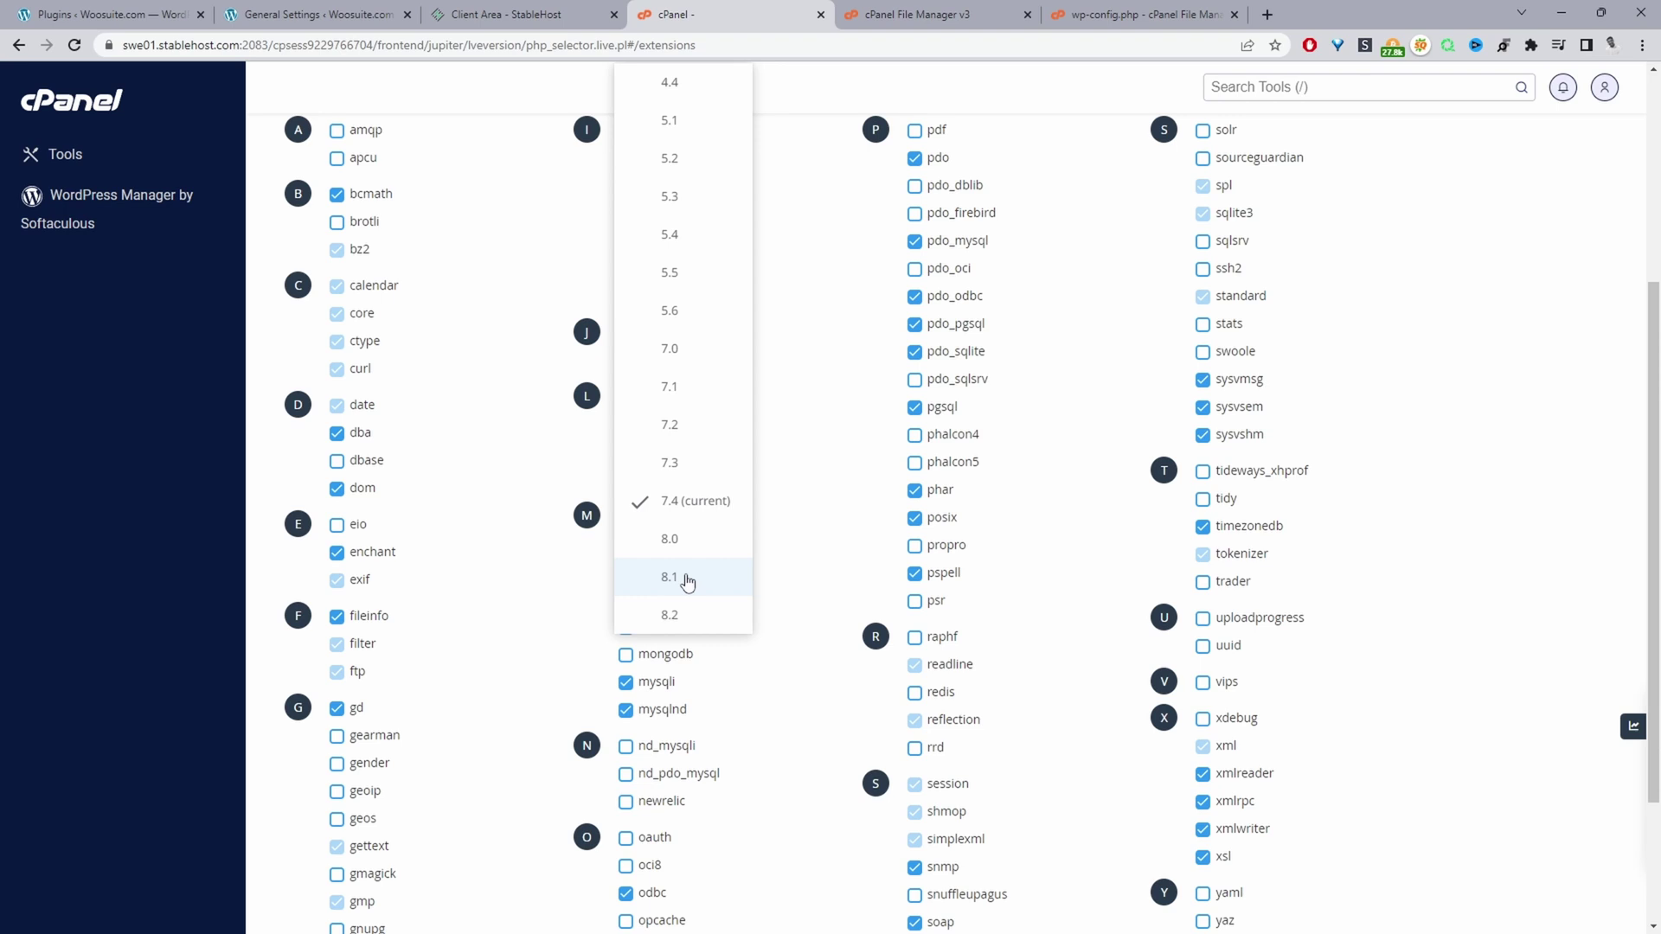
click(1421, 310)
scroll(1427, 309, up, 4)
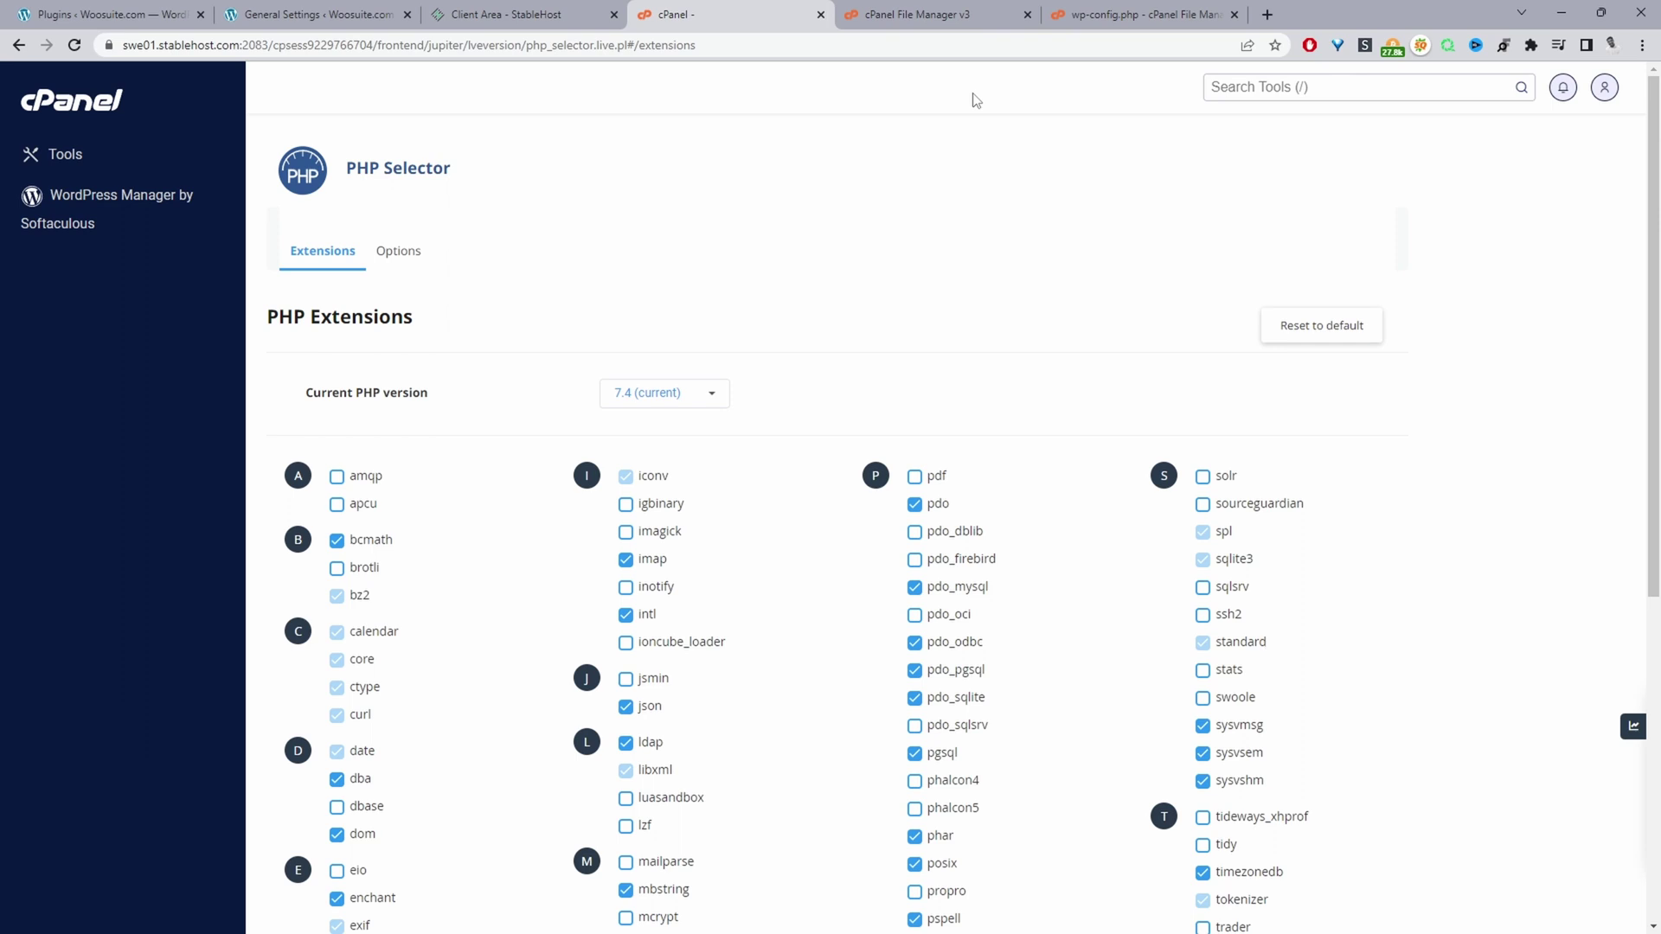
Switch to File Manager, open error_log from the stage.wpmututorials.com folder in view mode and look through its entries.
key(ctrl+Tab)
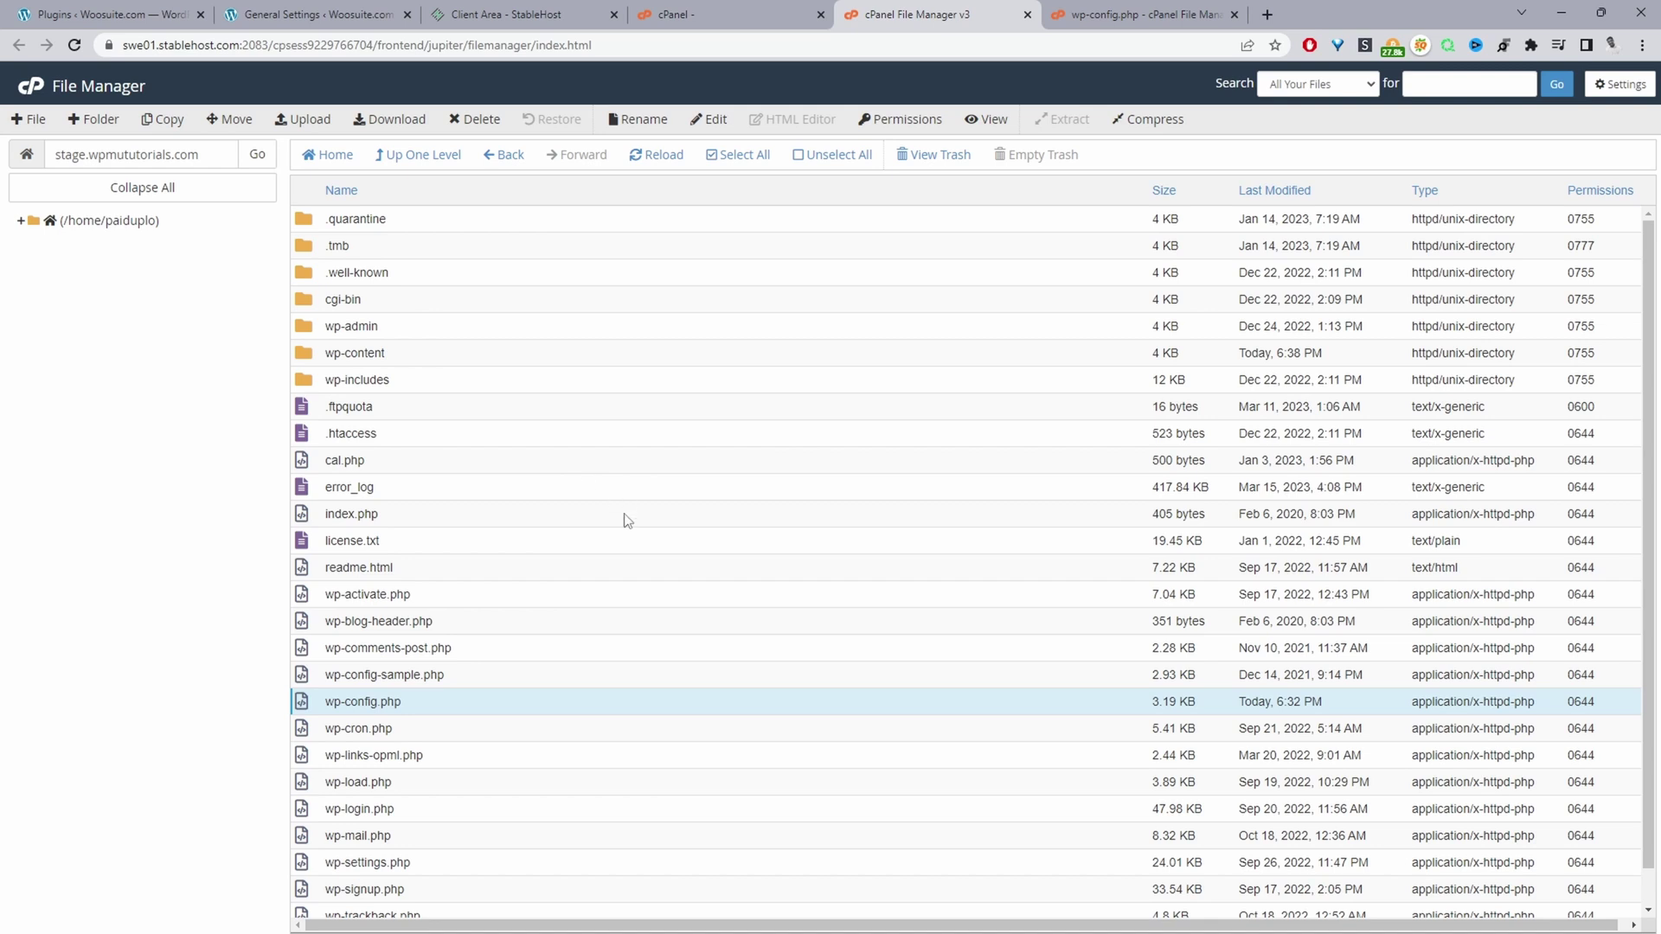
click(347, 489)
right_click(346, 490)
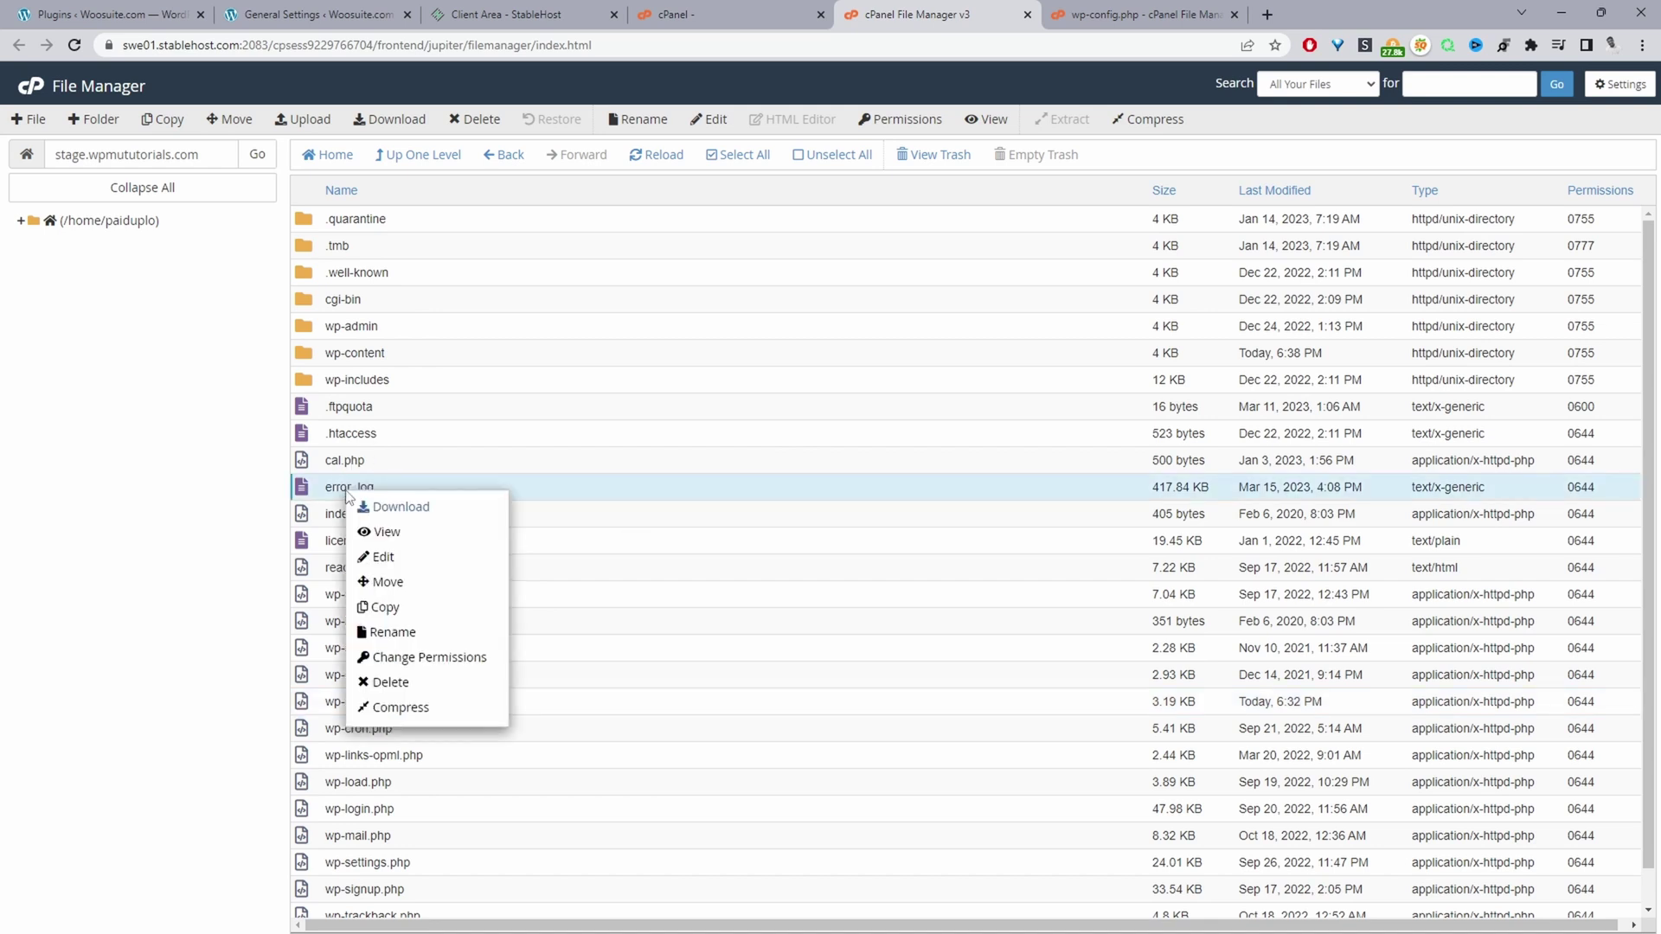
click(347, 490)
right_click(363, 488)
click(368, 489)
right_click(374, 490)
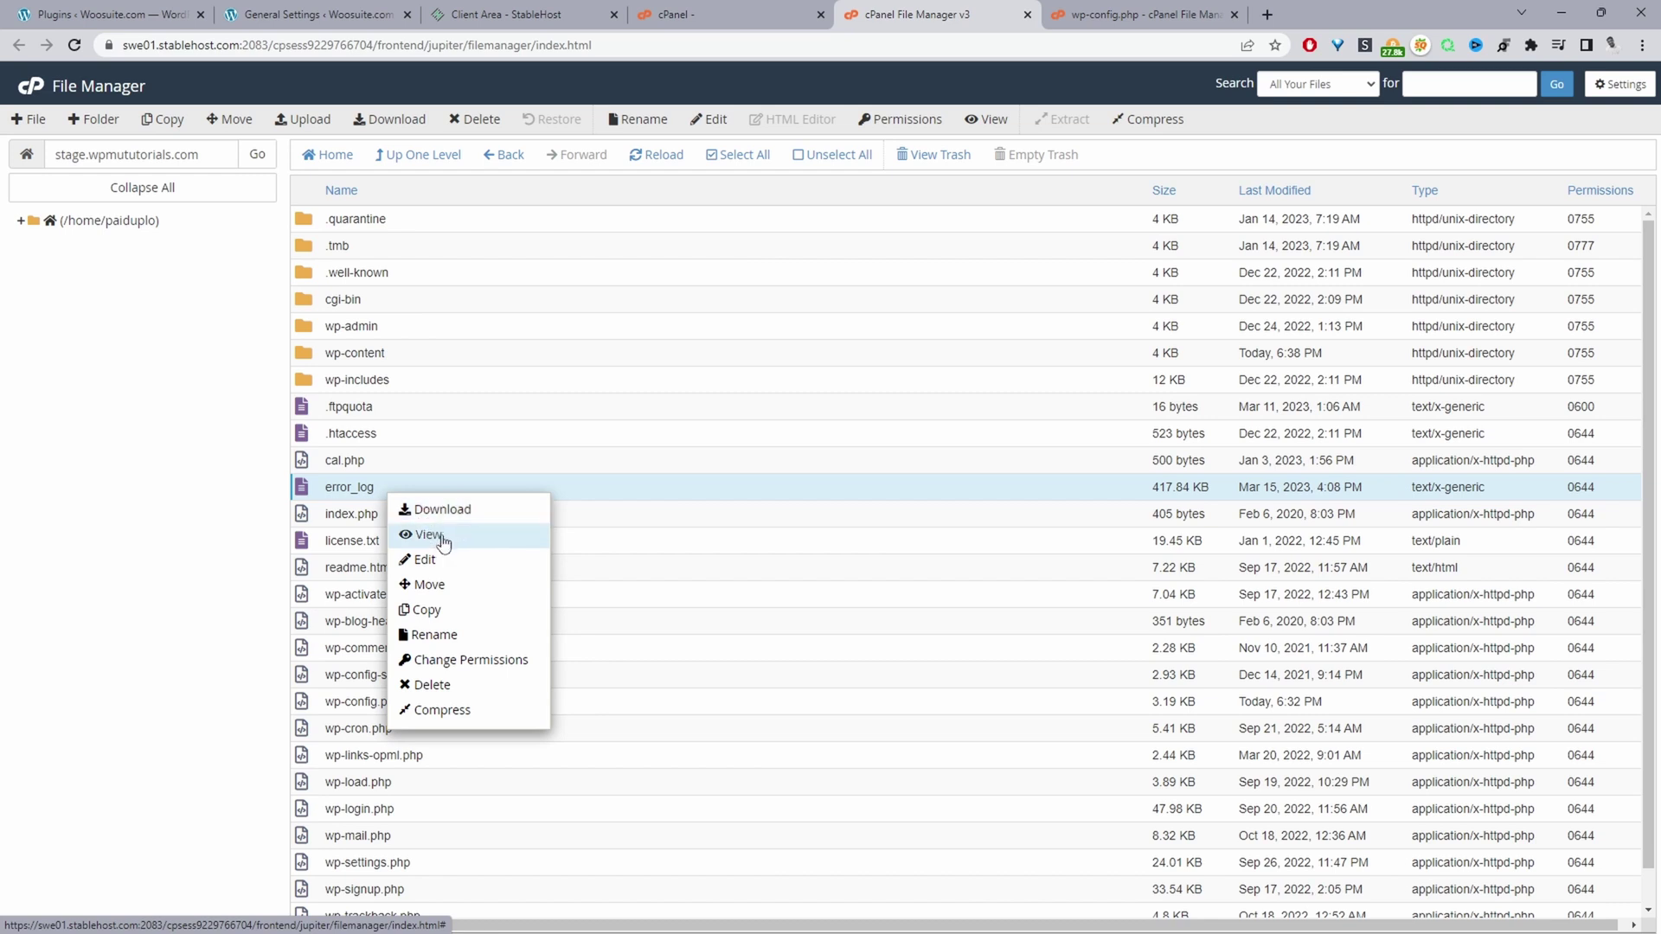
click(429, 535)
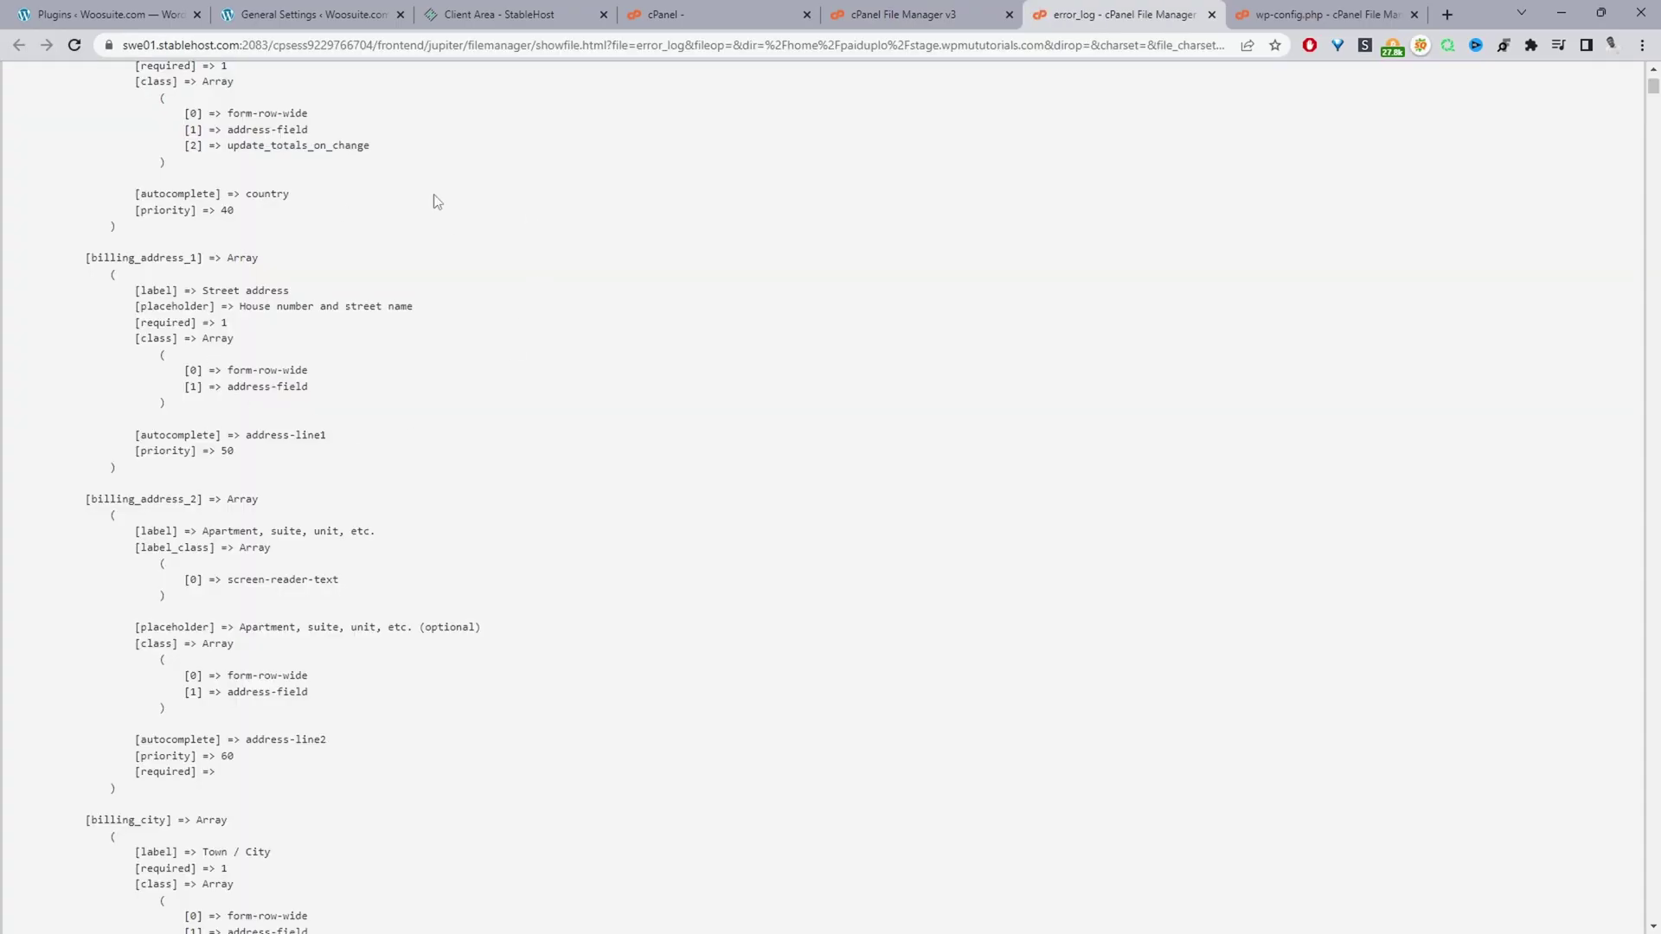
scroll(801, 430, down, 10)
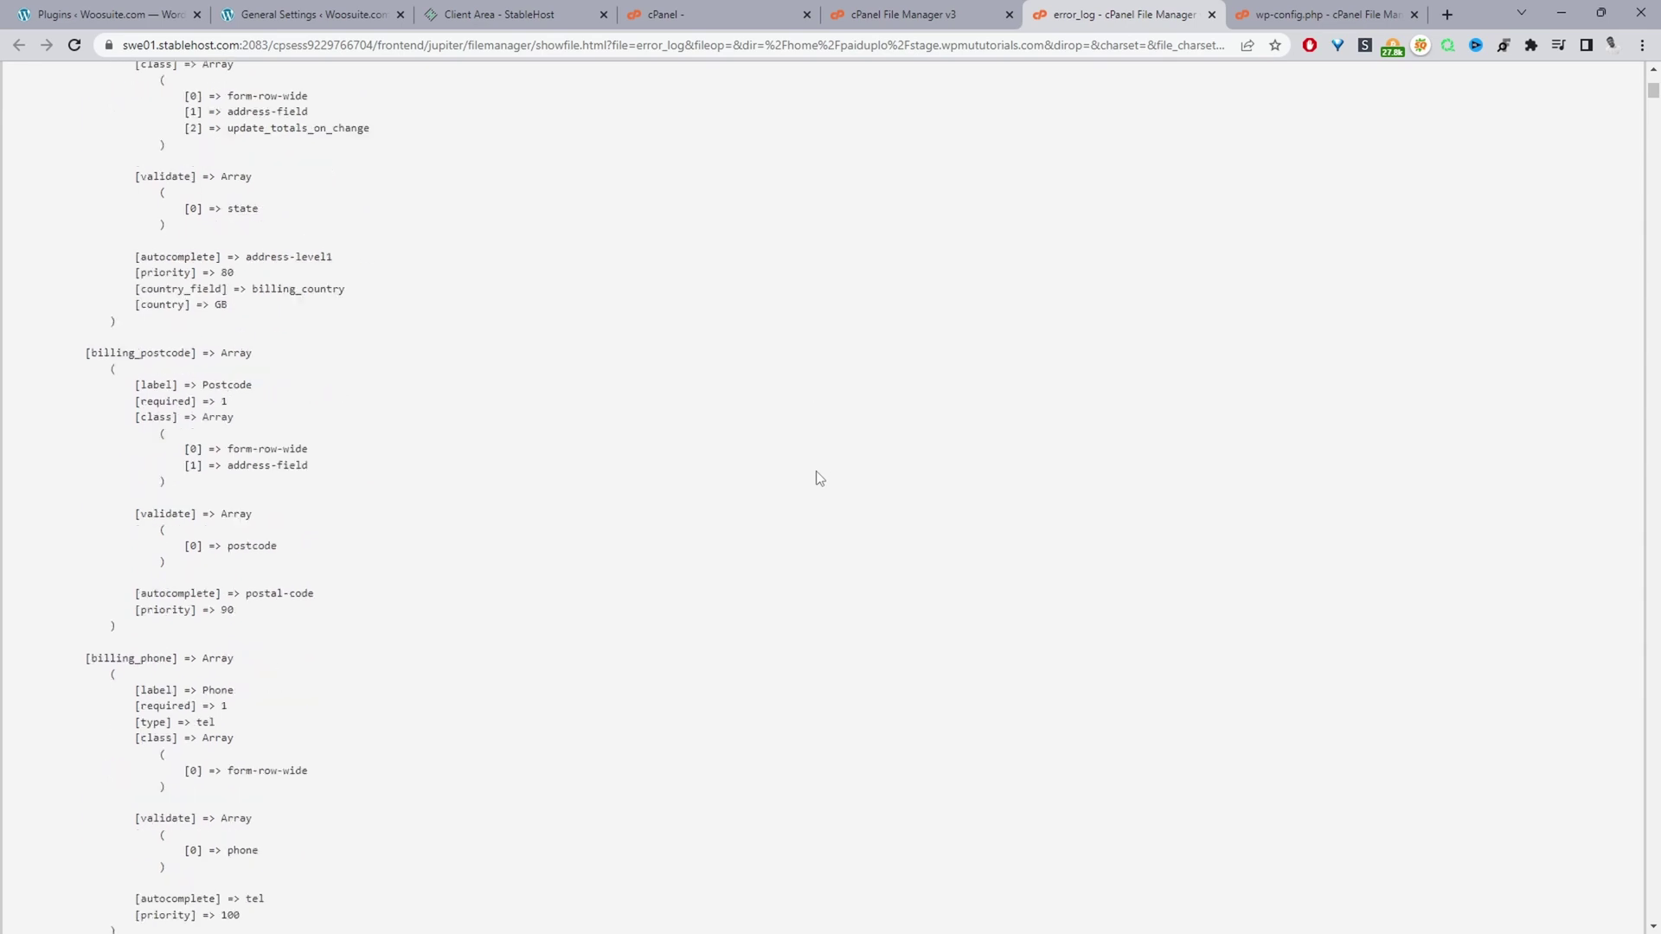
scroll(820, 479, down, 18)
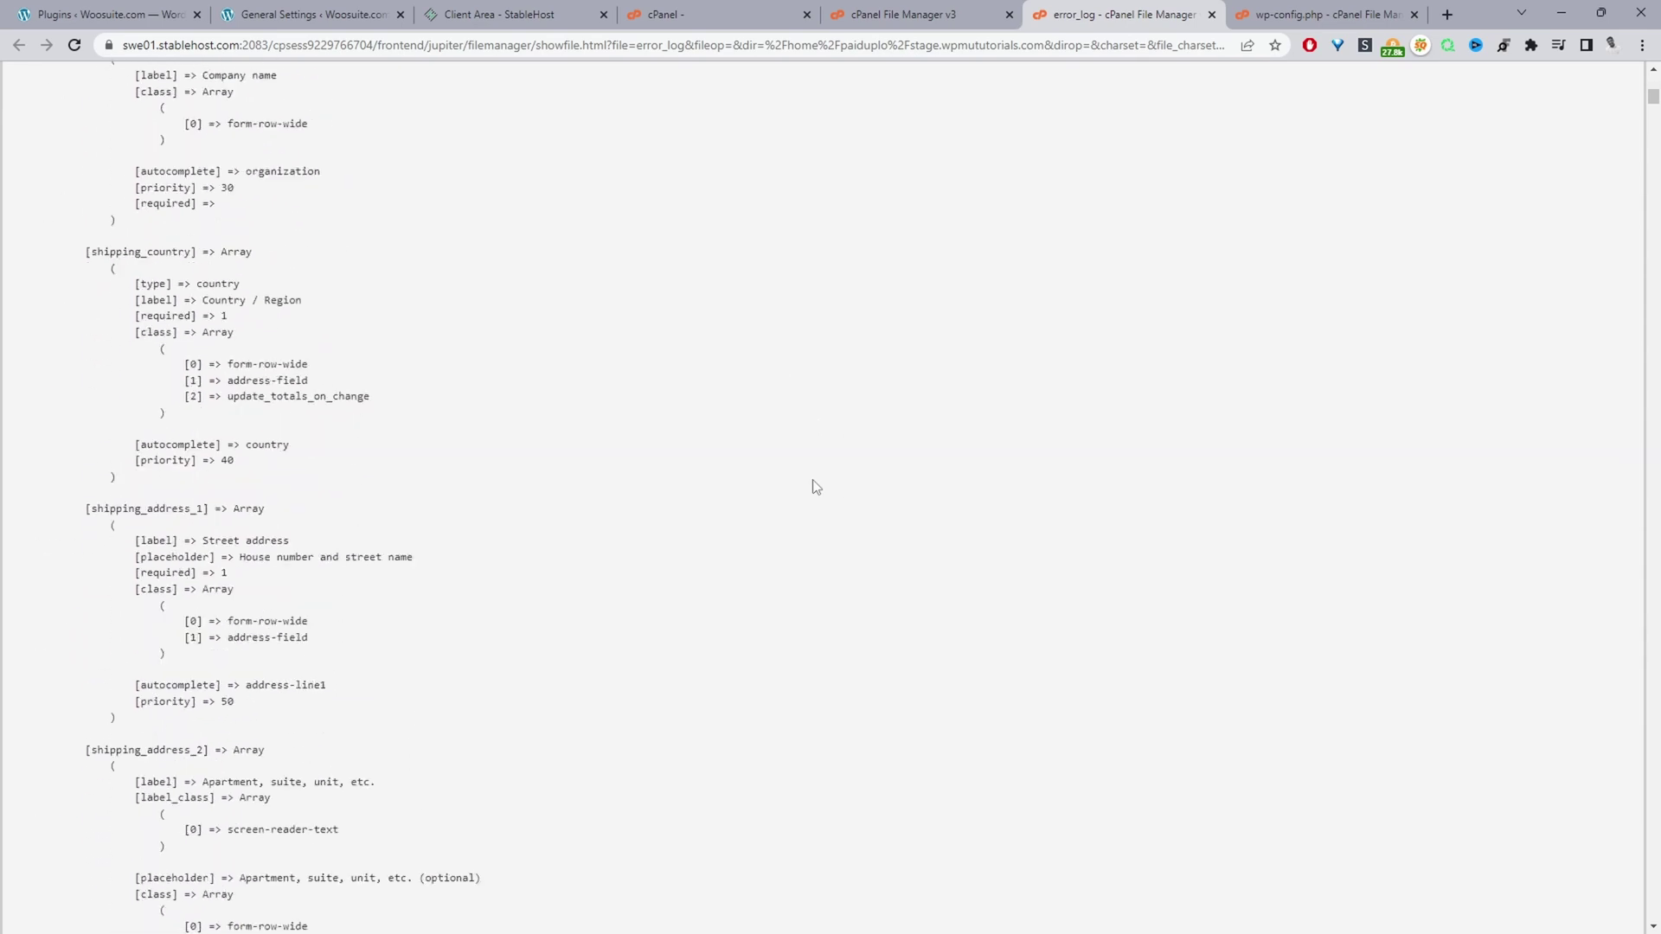
scroll(1153, 384, up, 1)
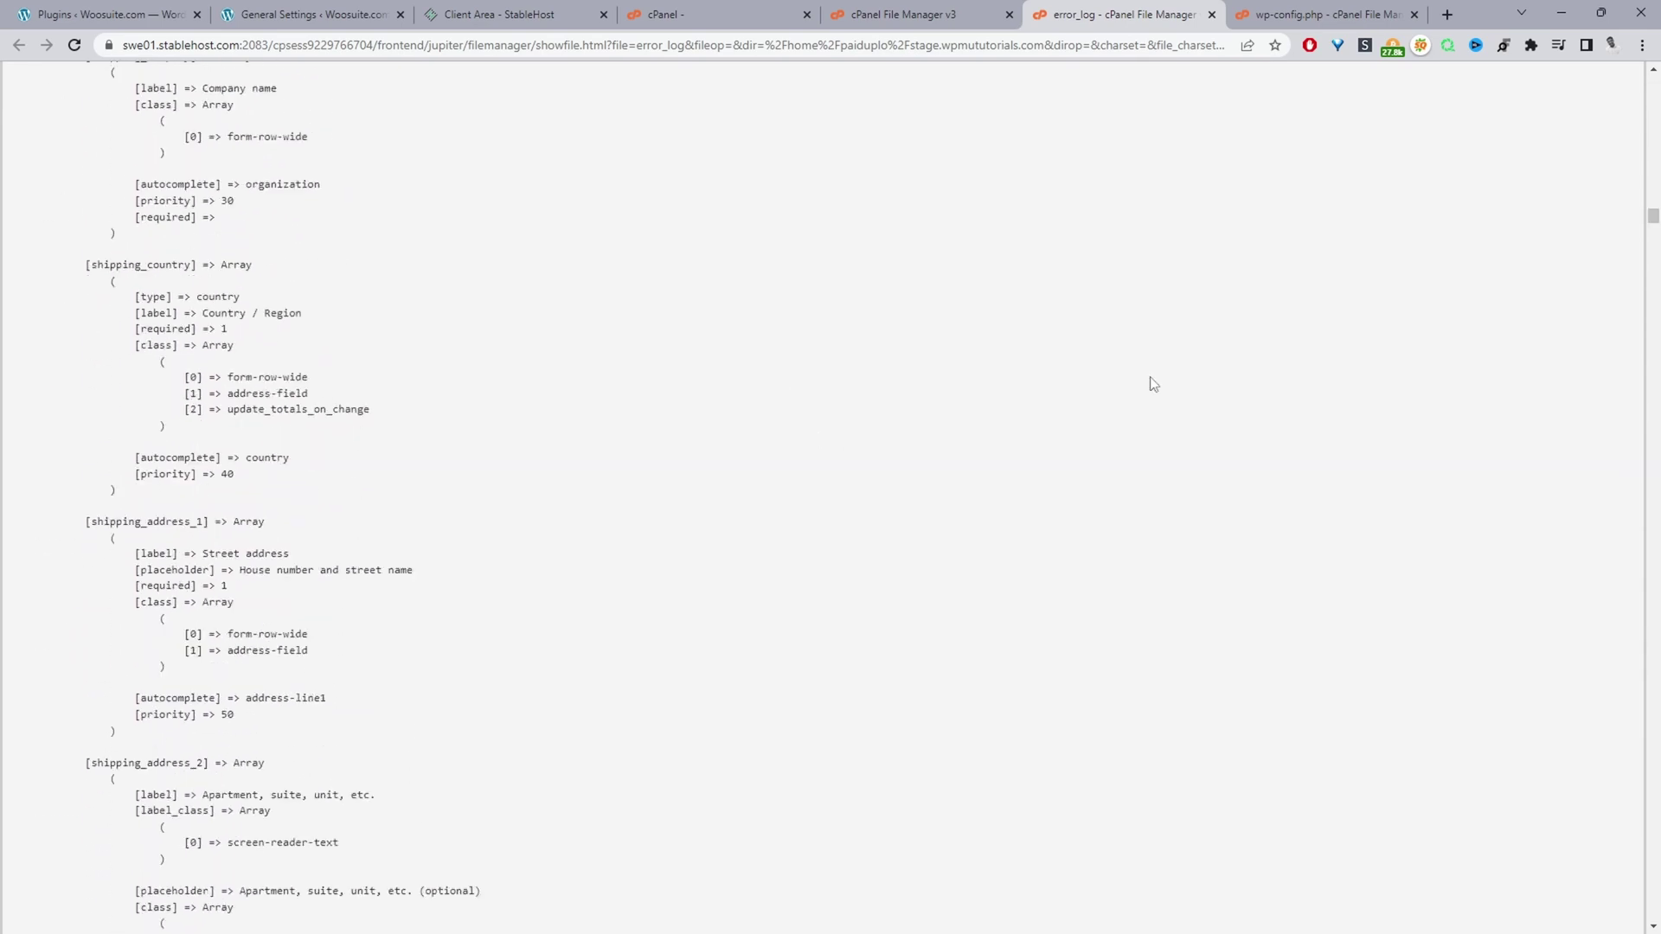